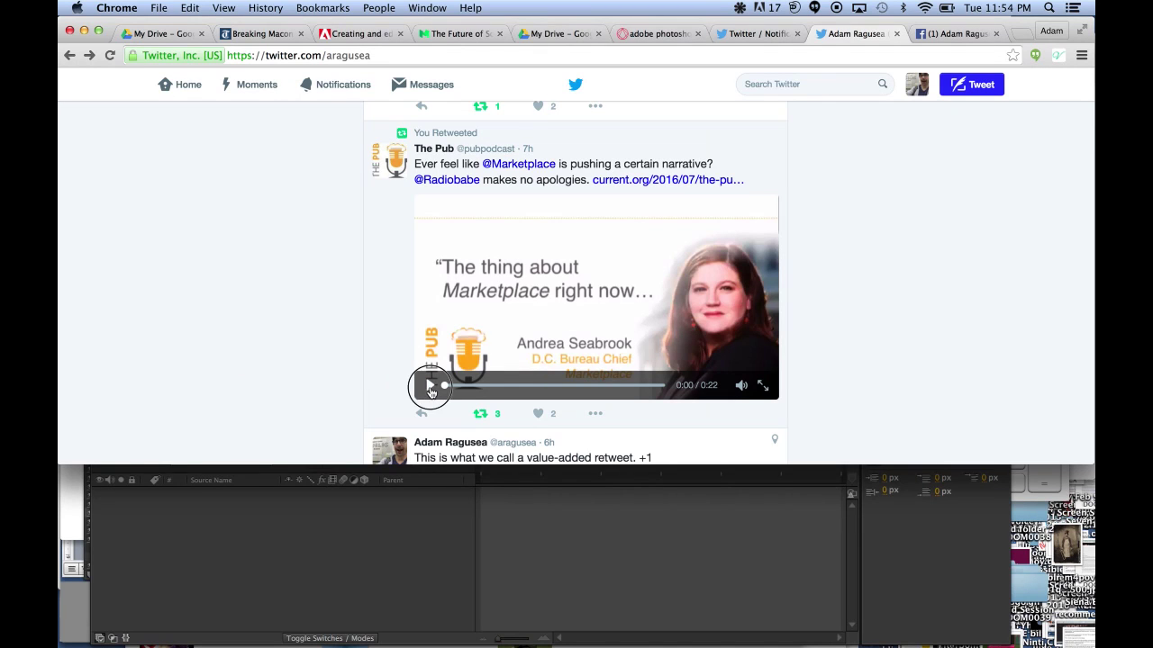
- Play the retweeted Pub audiogram video, rewind it to 0:04, and replay it muted to 0:22
{"action": "left_click", "coordinate": [429, 384]}
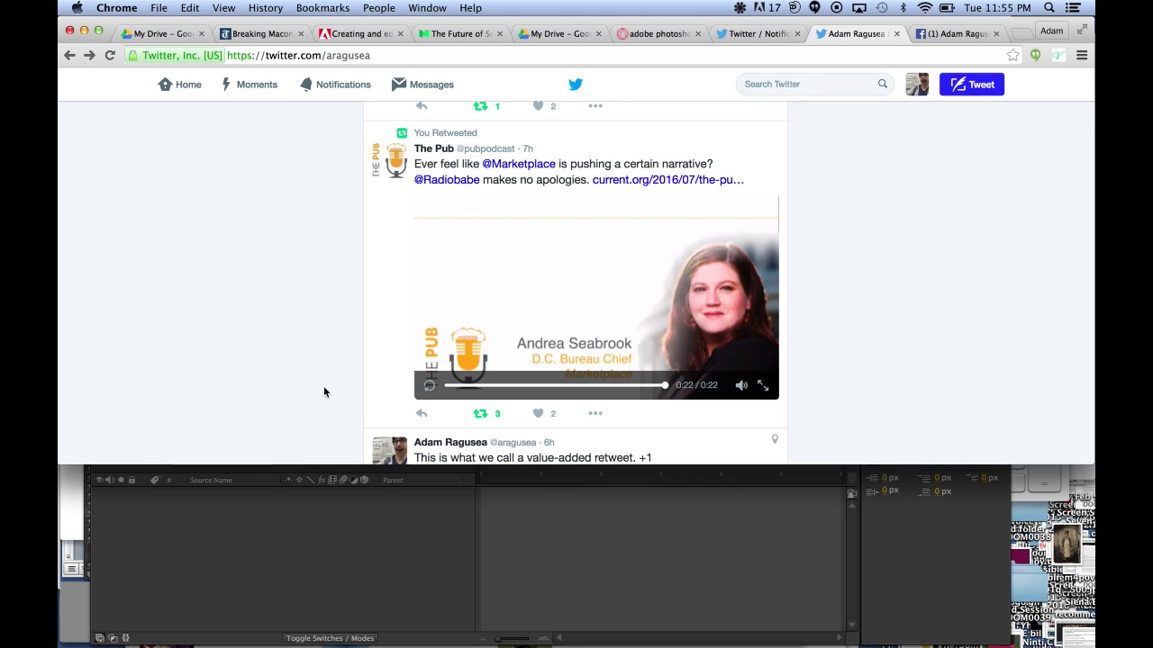
{"action": "left_click", "coordinate": [570, 386]}
{"action": "left_click_drag", "start_coordinate": [569, 389], "coordinate": [480, 386]}
{"action": "left_click", "coordinate": [741, 386]}
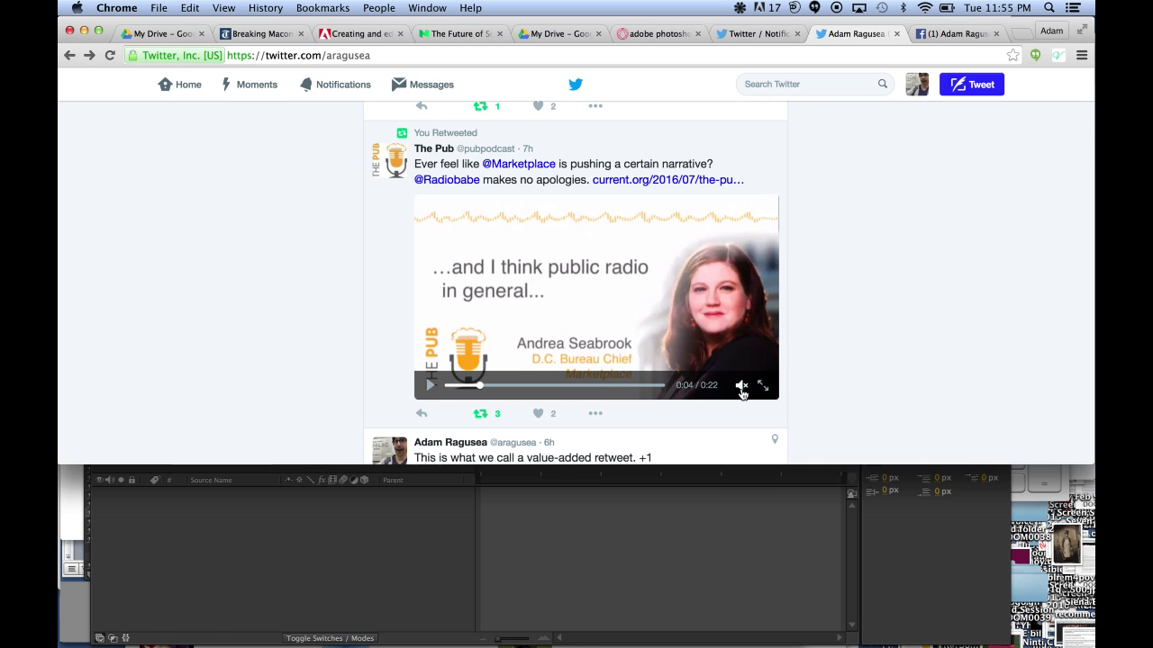
{"action": "left_click", "coordinate": [435, 385]}
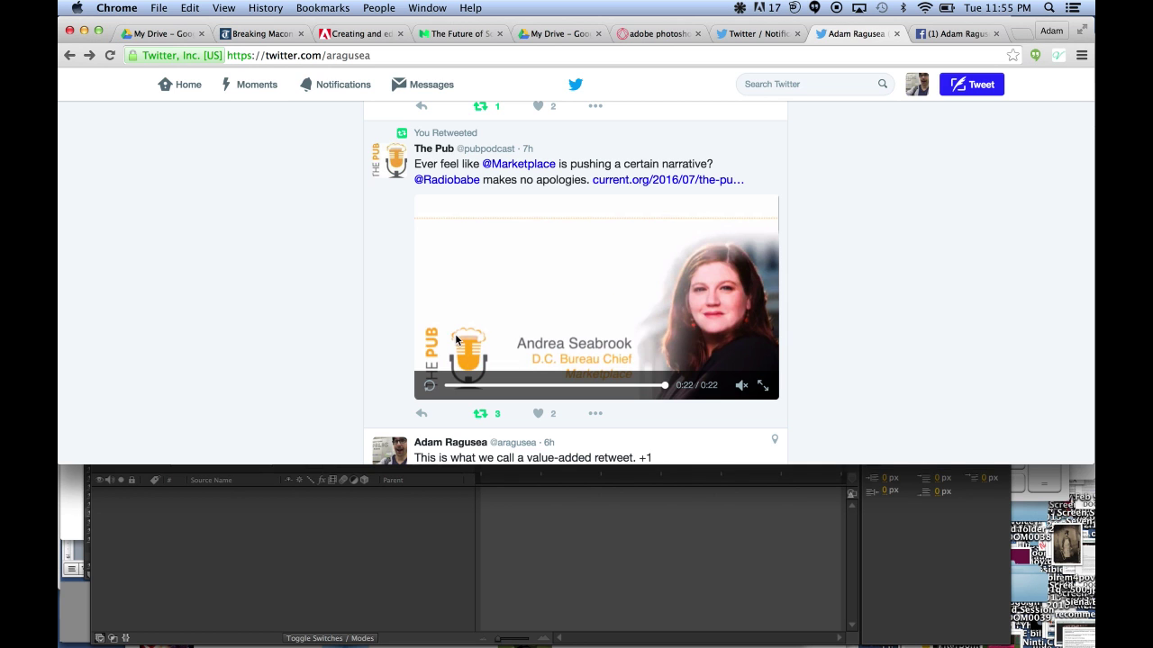
- Watch the shared audiogram post on the Facebook profile, then bring After Effects to the front
{"action": "left_click", "coordinate": [941, 38]}
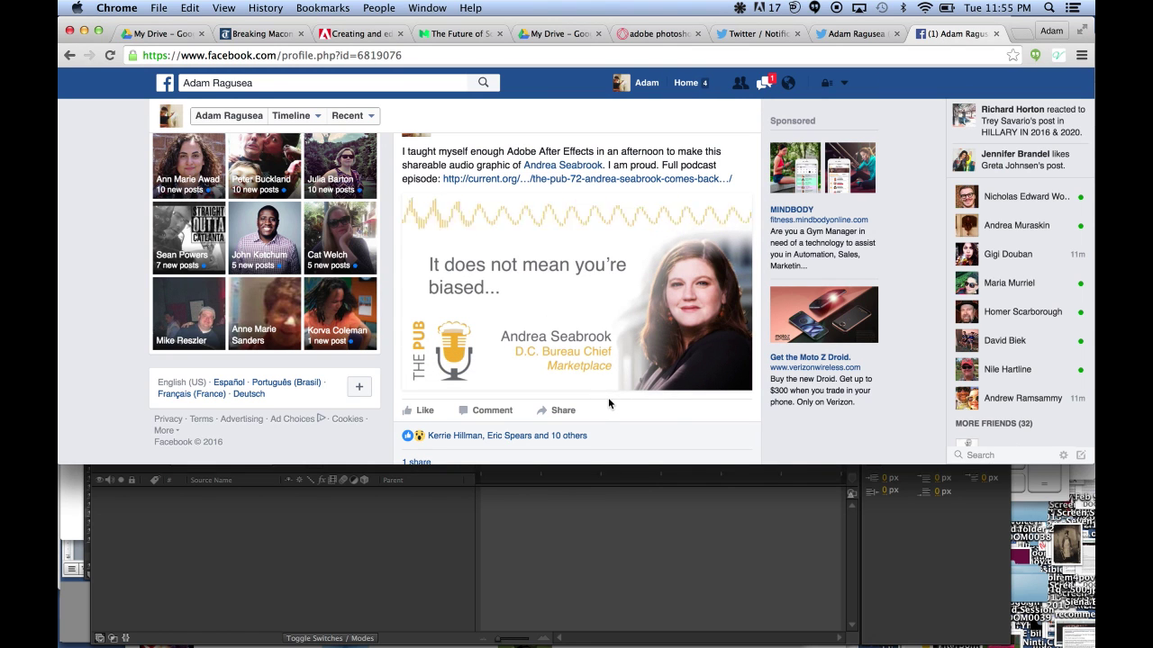
{"action": "mouse_move", "coordinate": [644, 352]}
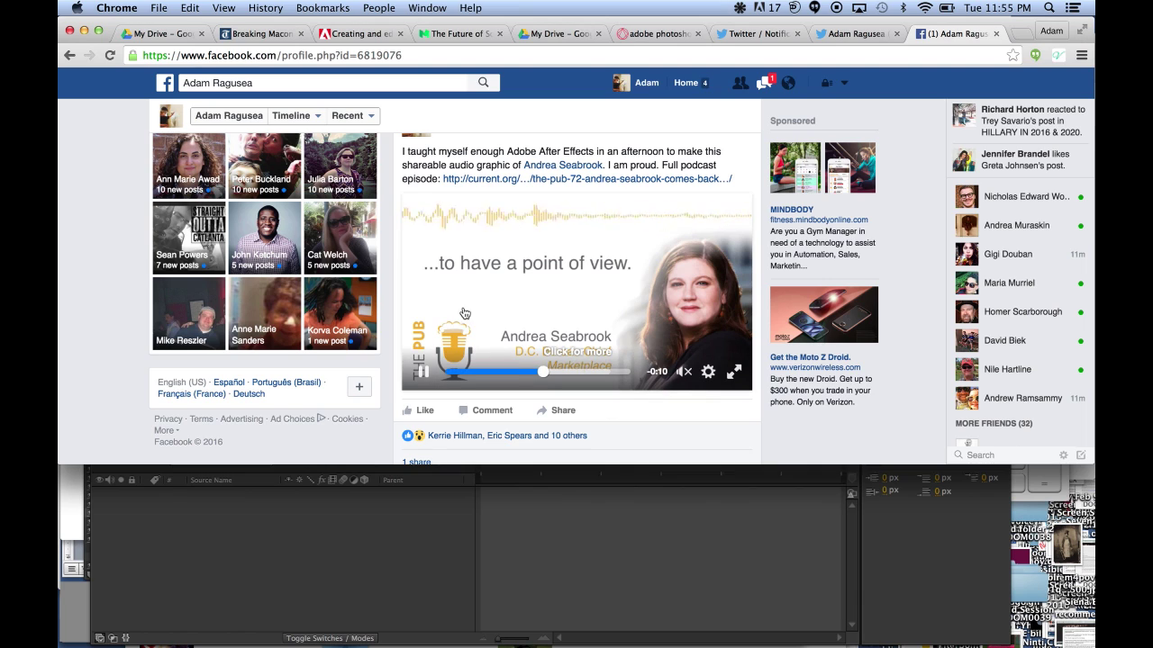
{"action": "left_click", "coordinate": [377, 552]}
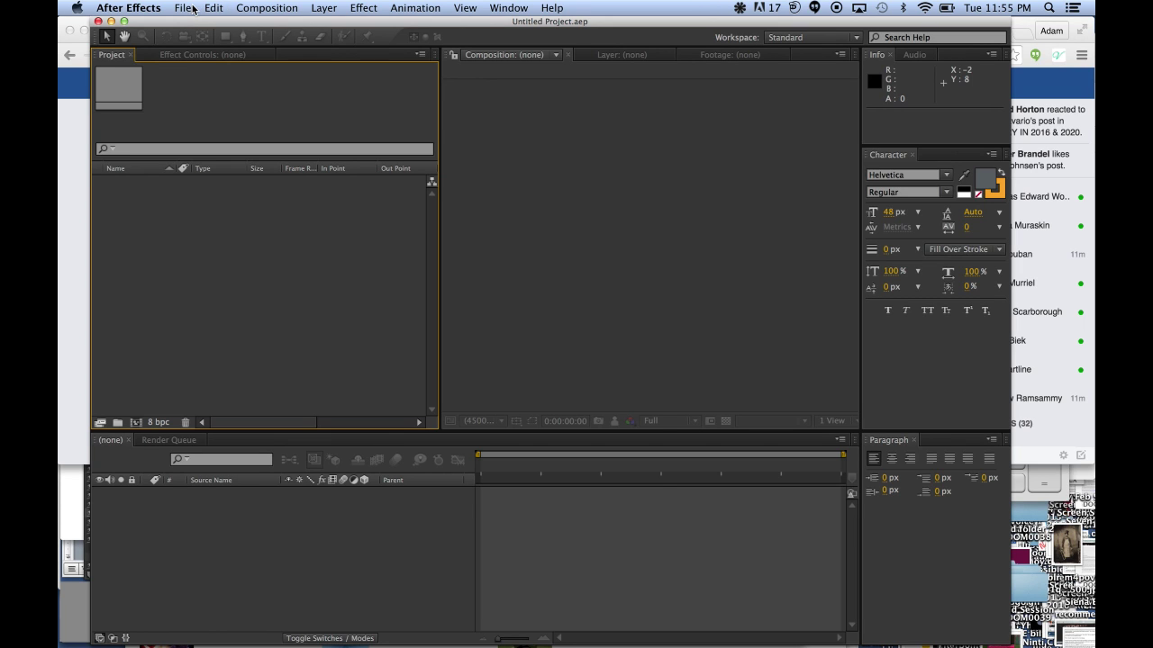
- Create Comp 1 from the HDV/HDTV 720 29.97 preset, 1280×720, lasting 0;00;22;00
{"action": "left_click", "coordinate": [272, 8]}
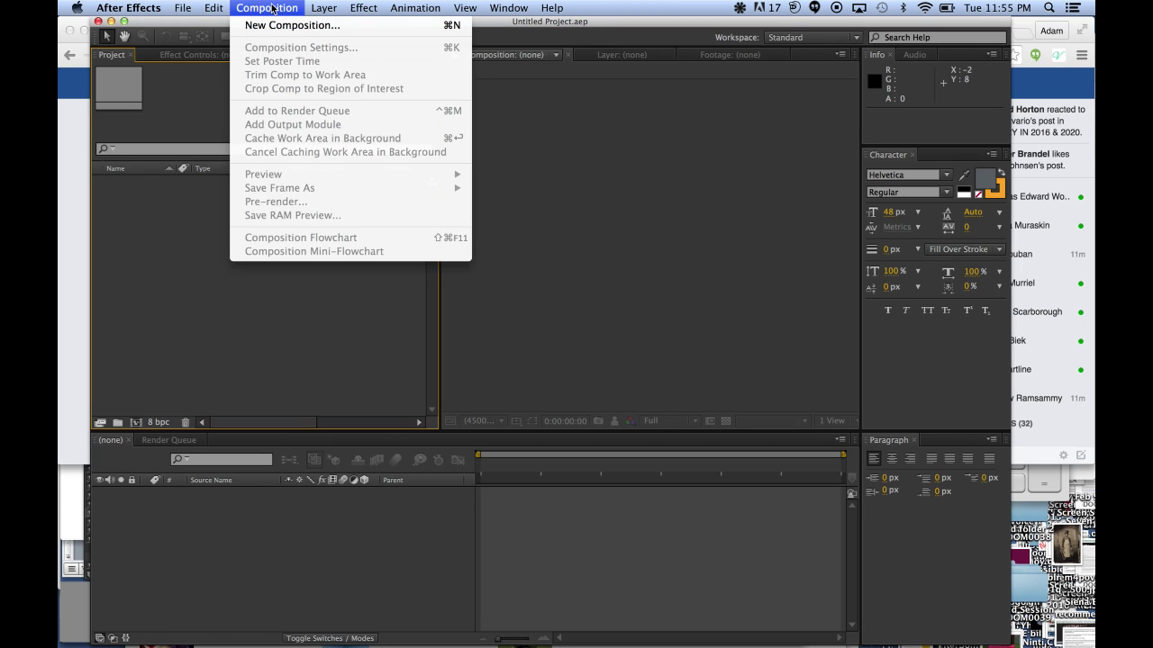
{"action": "left_click", "coordinate": [274, 29]}
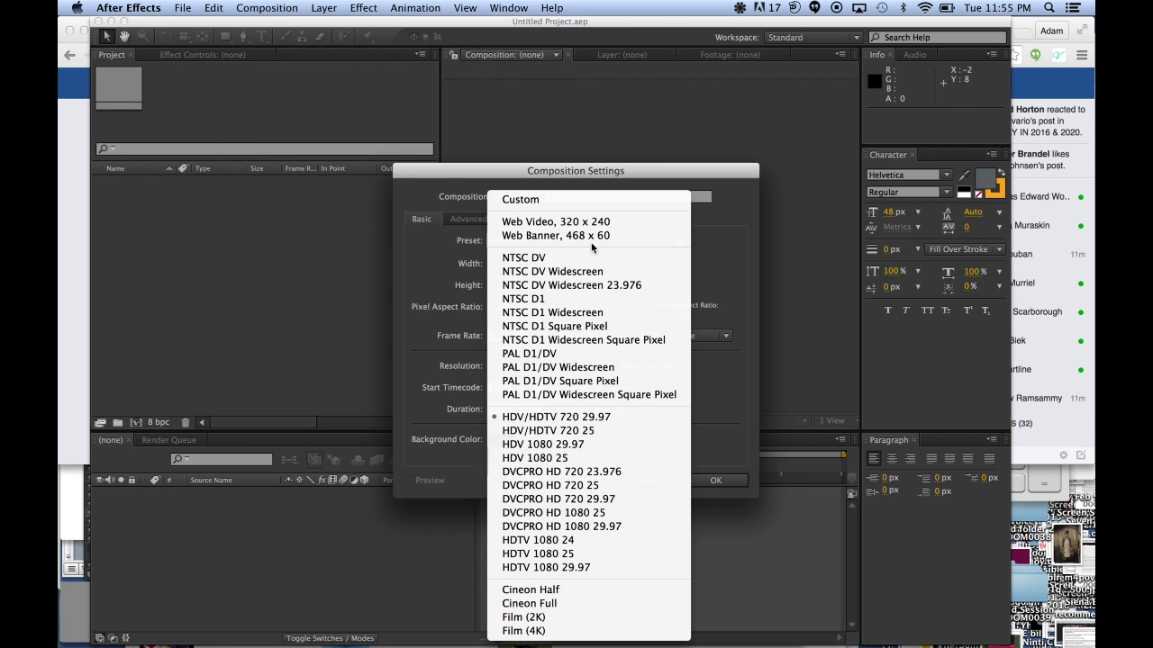
{"action": "left_click", "coordinate": [585, 241]}
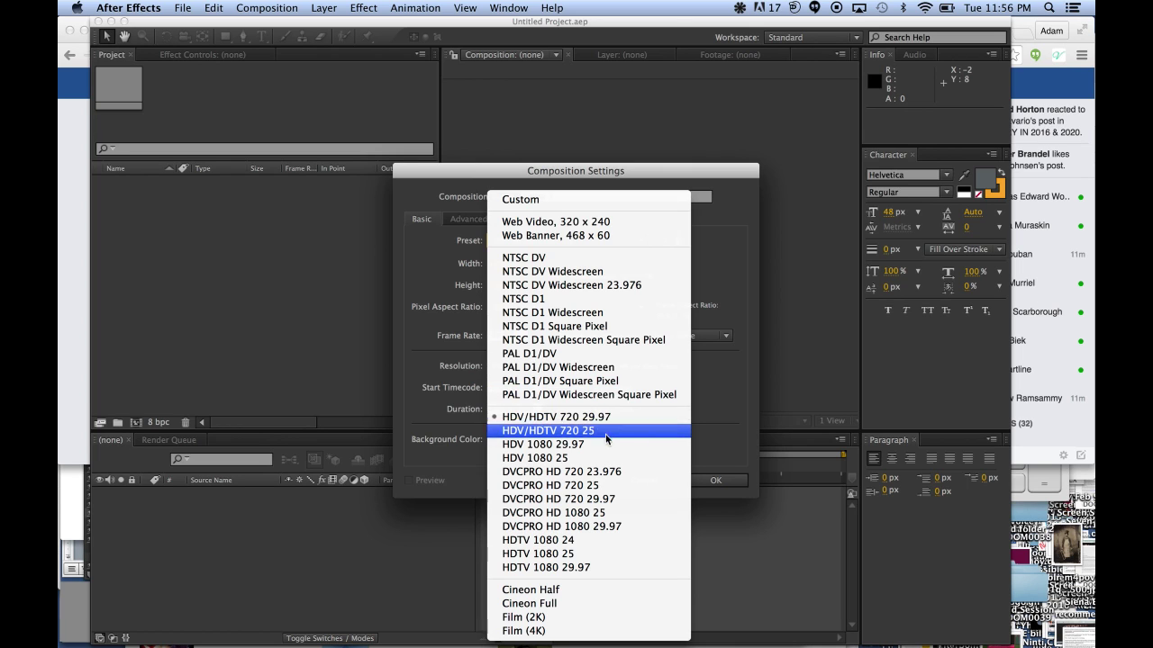
{"action": "left_click", "coordinate": [609, 420]}
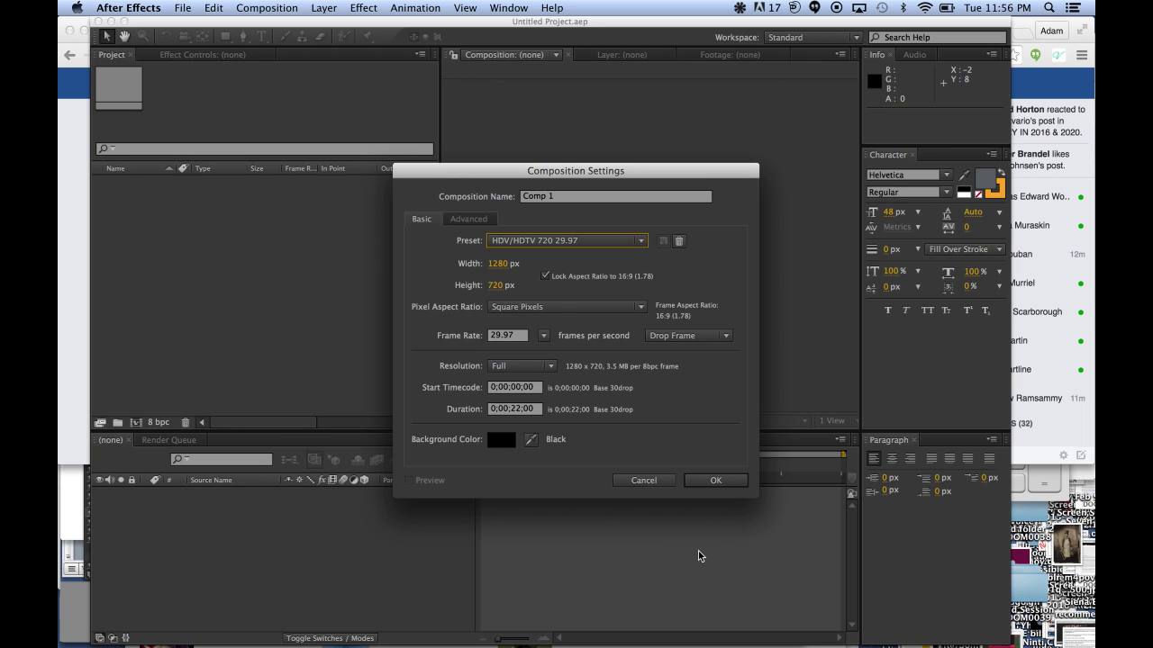
{"action": "left_click", "coordinate": [716, 480]}
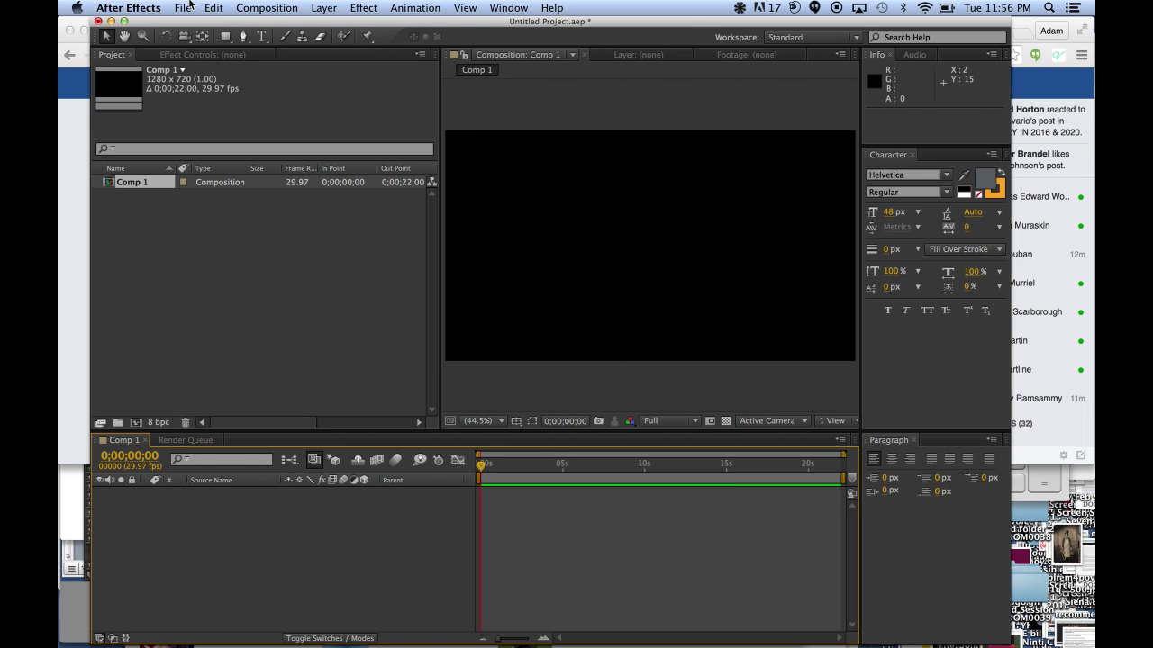
- Import andrea audiogram clip 1.wav and drag it into Comp 1's timeline as layer 1
{"action": "left_click", "coordinate": [182, 9]}
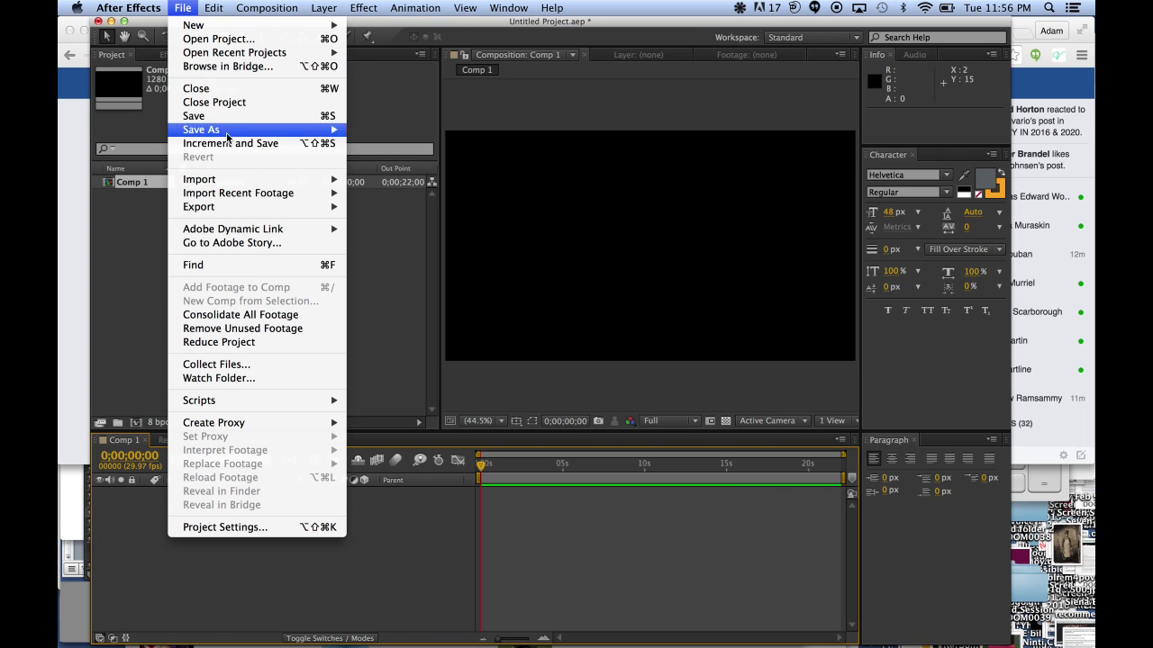
{"action": "mouse_move", "coordinate": [226, 179]}
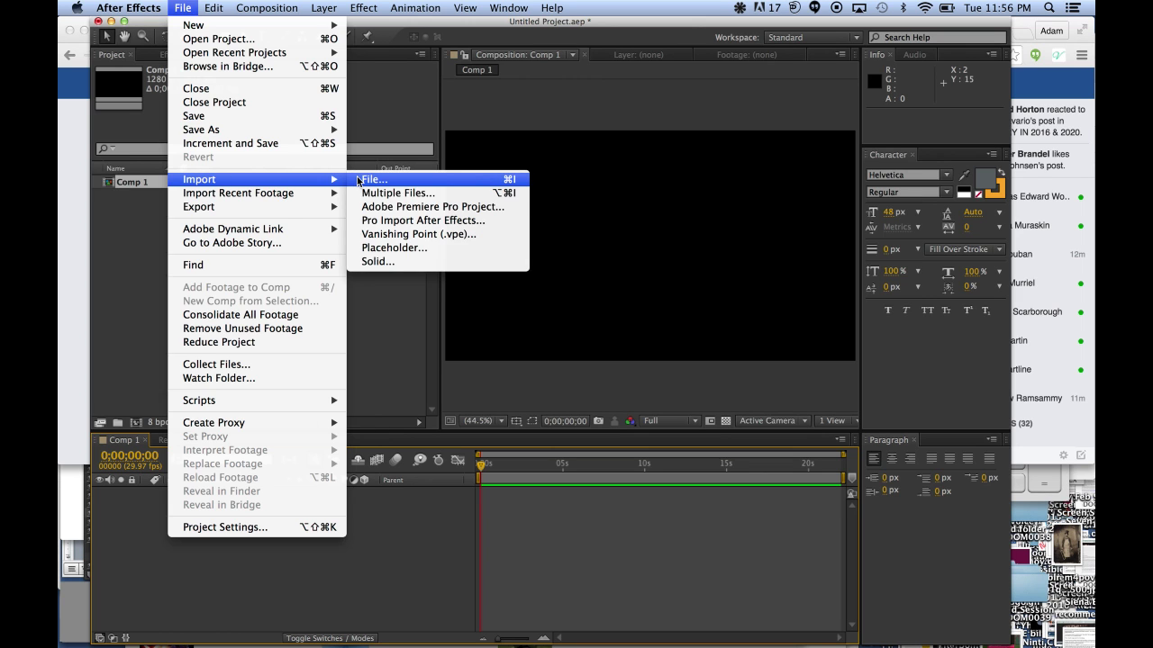
{"action": "left_click", "coordinate": [360, 181]}
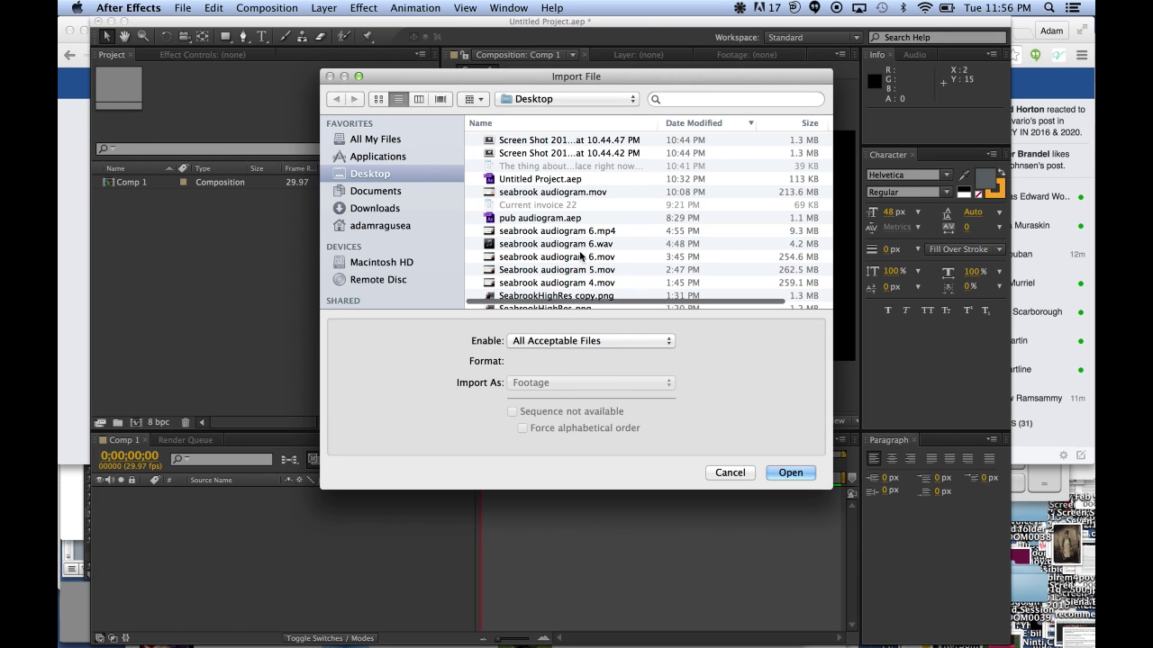
{"action": "scroll", "coordinate": [581, 256], "scroll_direction": "down", "scroll_amount": 5}
{"action": "scroll", "coordinate": [581, 257], "scroll_direction": "down", "scroll_amount": 5}
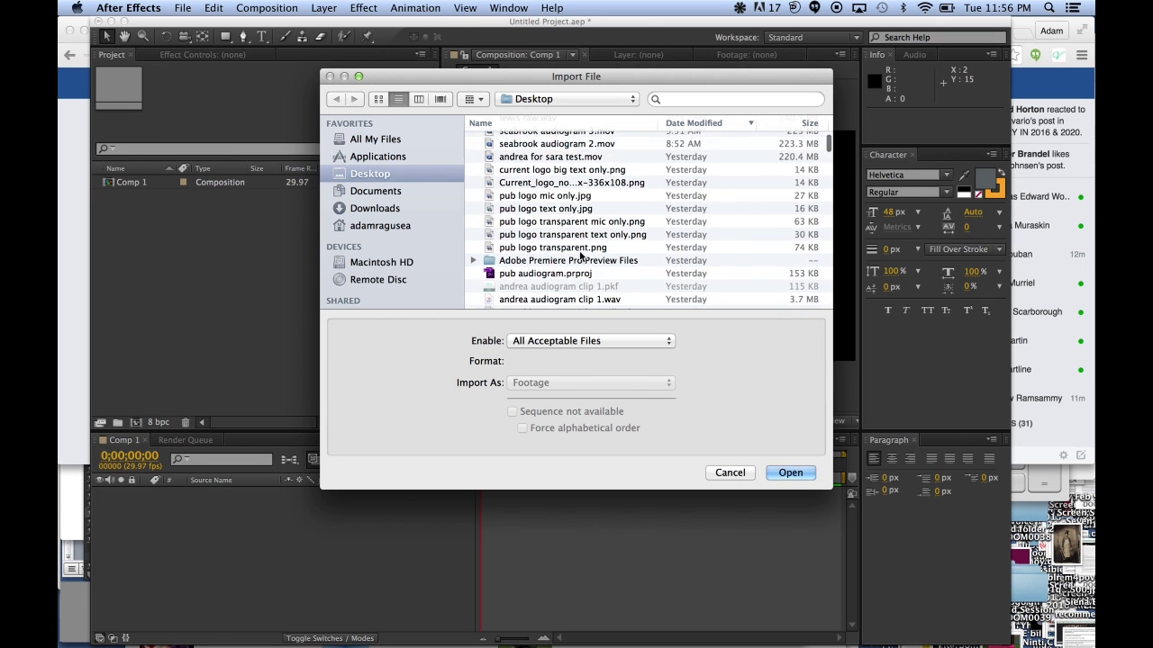
{"action": "left_click", "coordinate": [583, 261]}
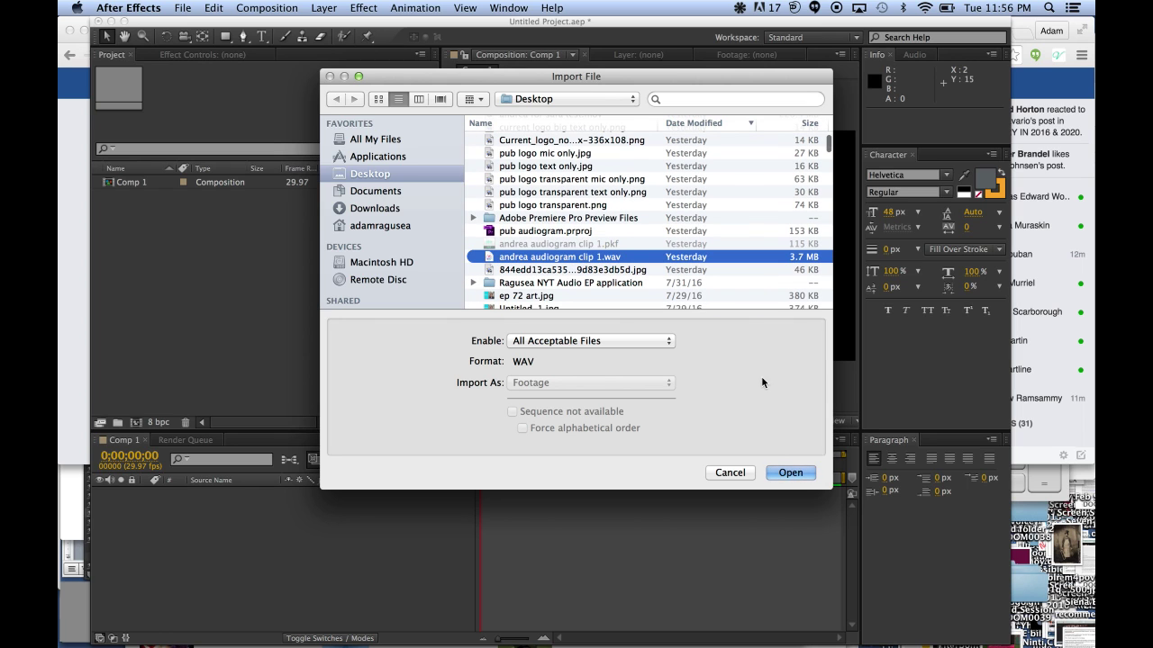
{"action": "left_click", "coordinate": [776, 470]}
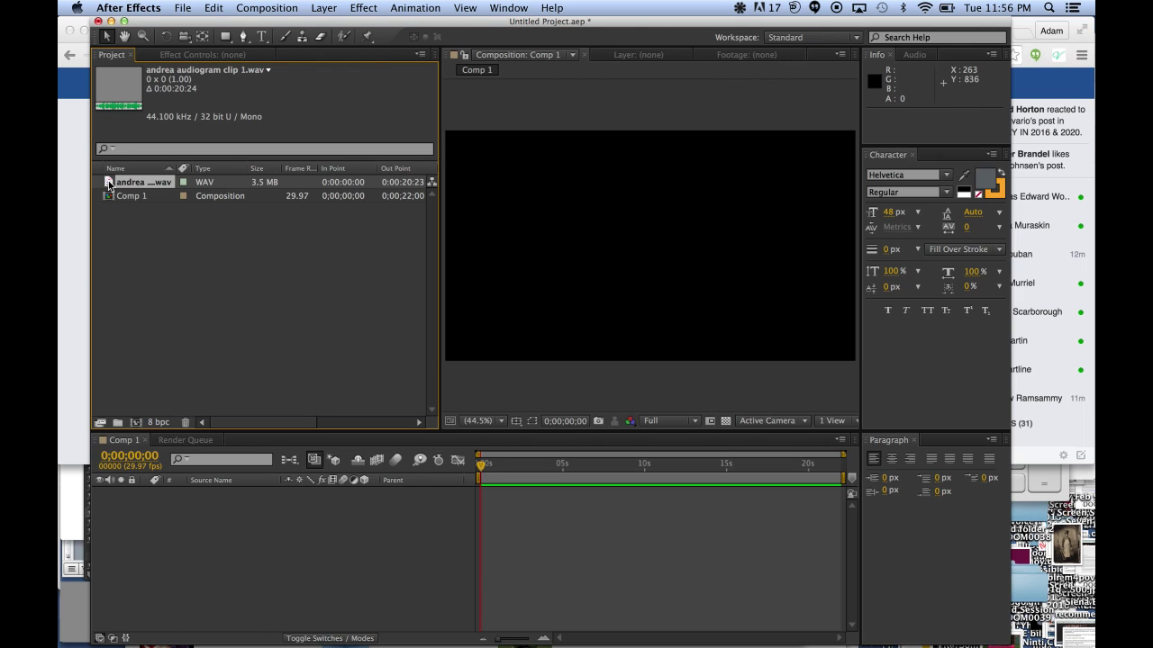
{"action": "left_click_drag", "start_coordinate": [108, 185], "coordinate": [196, 535]}
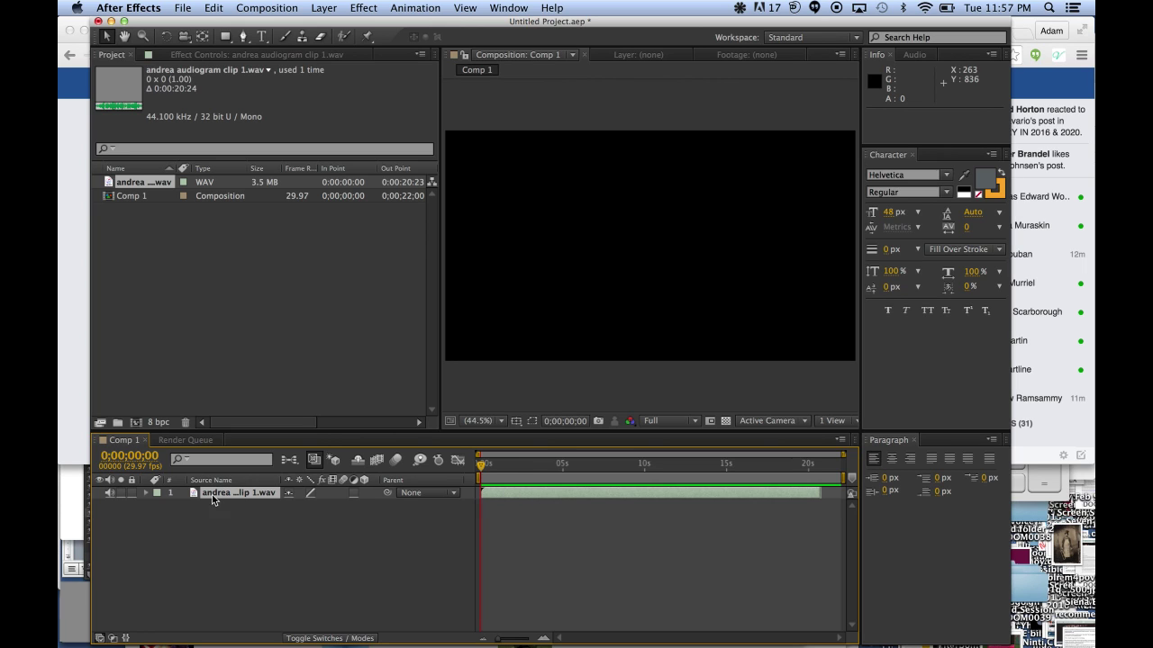
{"action": "left_click", "coordinate": [147, 494]}
- Expand the audio layer's Audio and Waveform properties to show Audio Levels +0.00dB and the waveform
{"action": "left_click", "coordinate": [158, 506]}
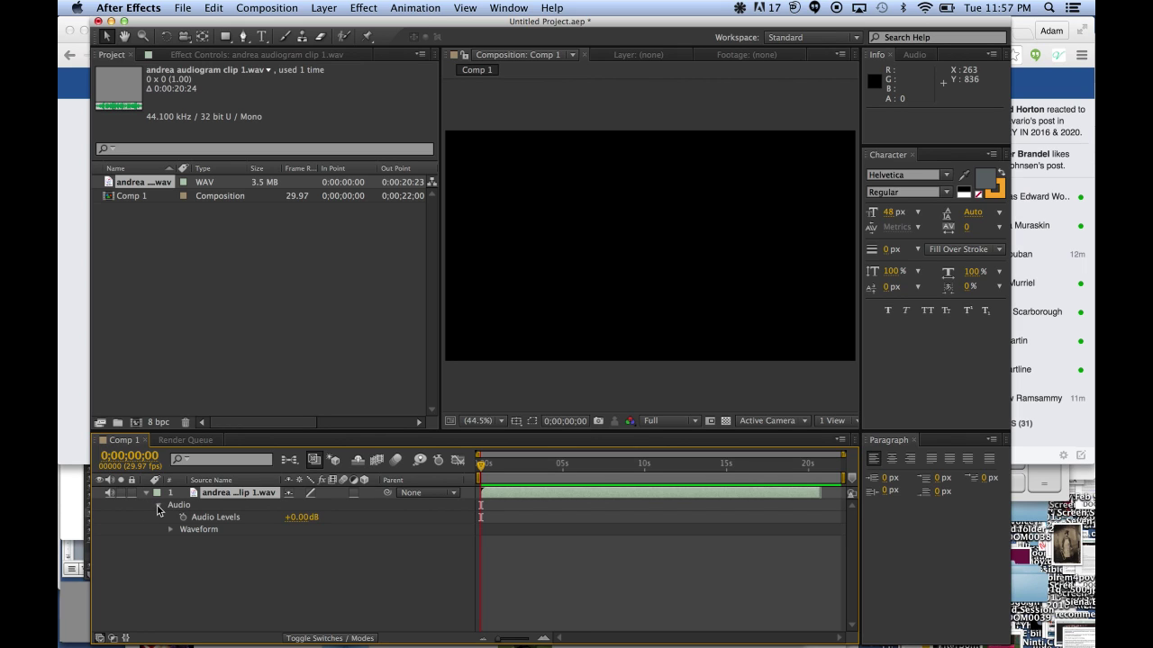
{"action": "left_click", "coordinate": [170, 530]}
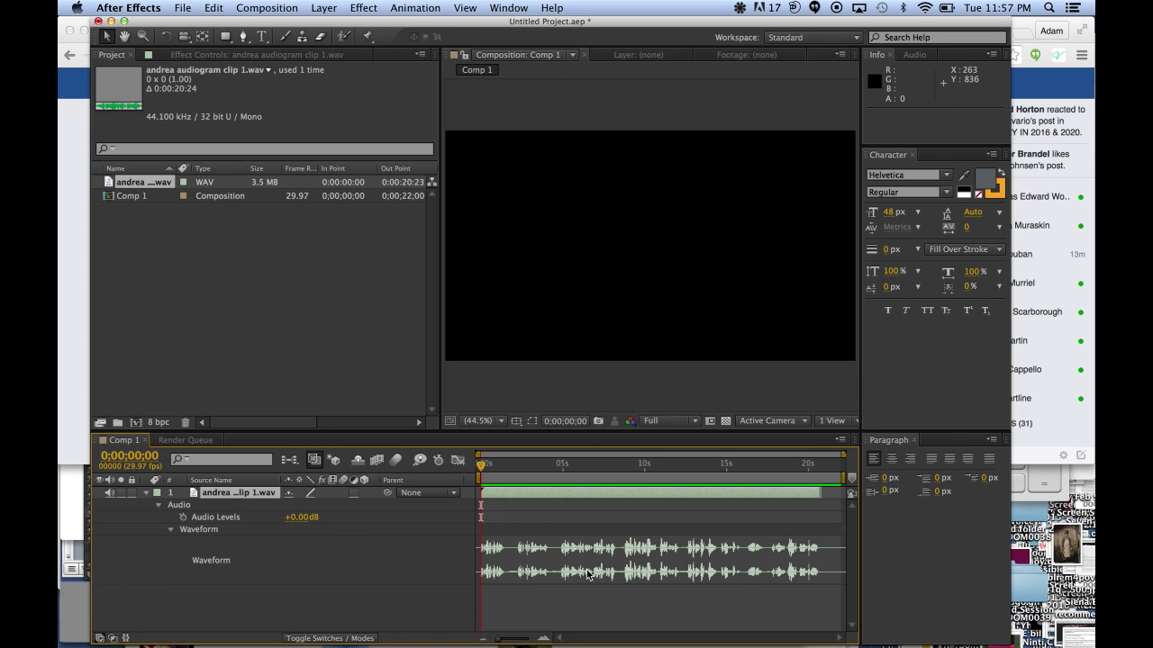
{"action": "left_click", "coordinate": [326, 8]}
- Add a 1280×720 white solid, White Solid 1, above the audio layer
{"action": "mouse_move", "coordinate": [332, 26]}
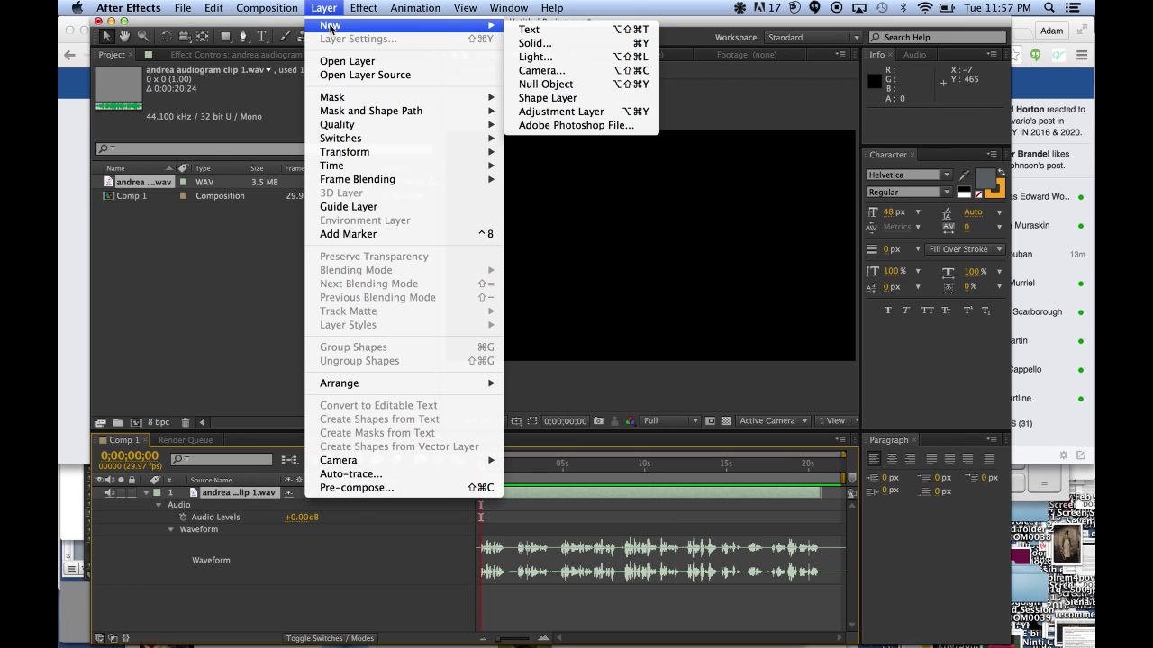
{"action": "left_click", "coordinate": [545, 45]}
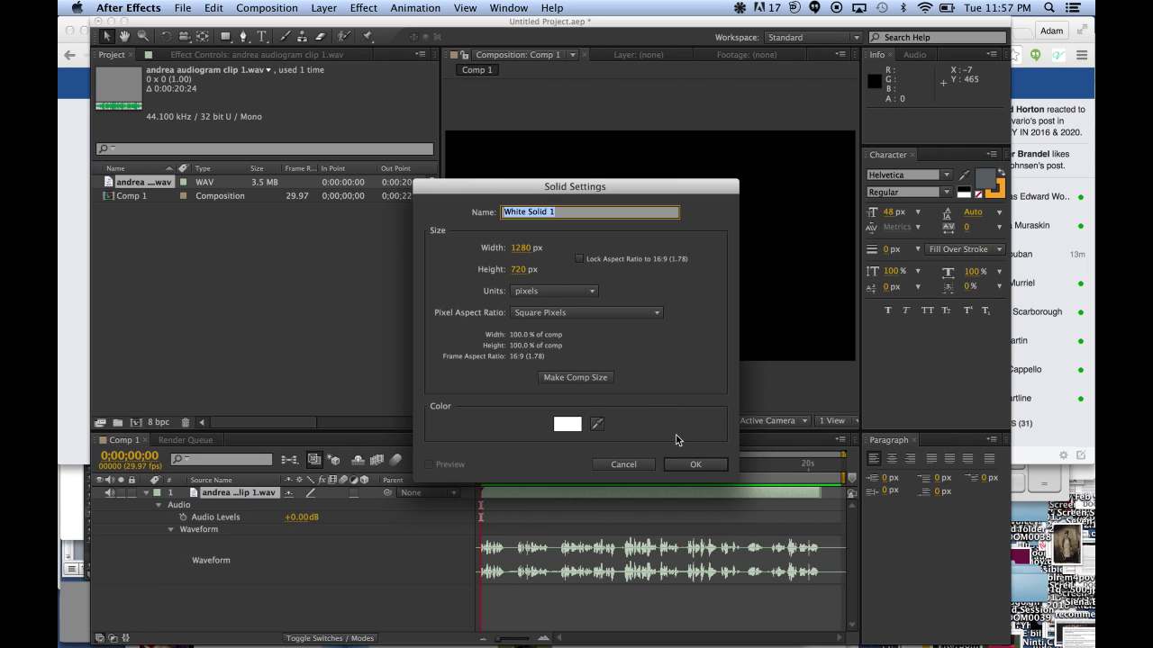
{"action": "left_click", "coordinate": [692, 465]}
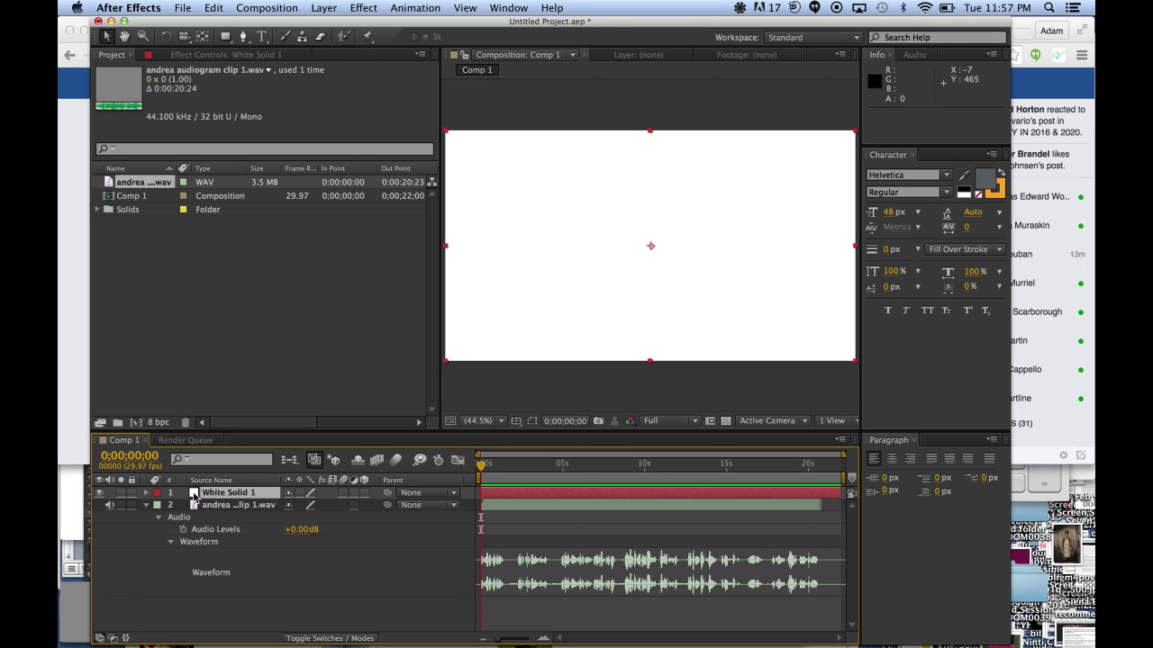
{"action": "left_click", "coordinate": [193, 496]}
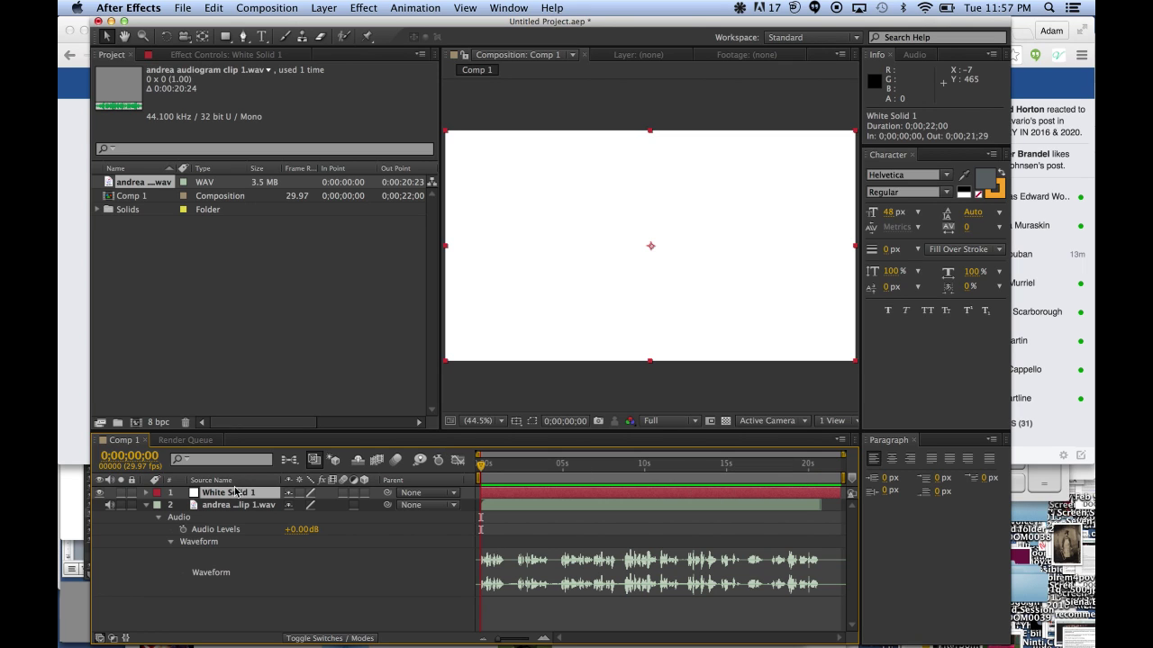
- Apply the Generate > Audio Waveform effect to White Solid 1
{"action": "left_click", "coordinate": [228, 56]}
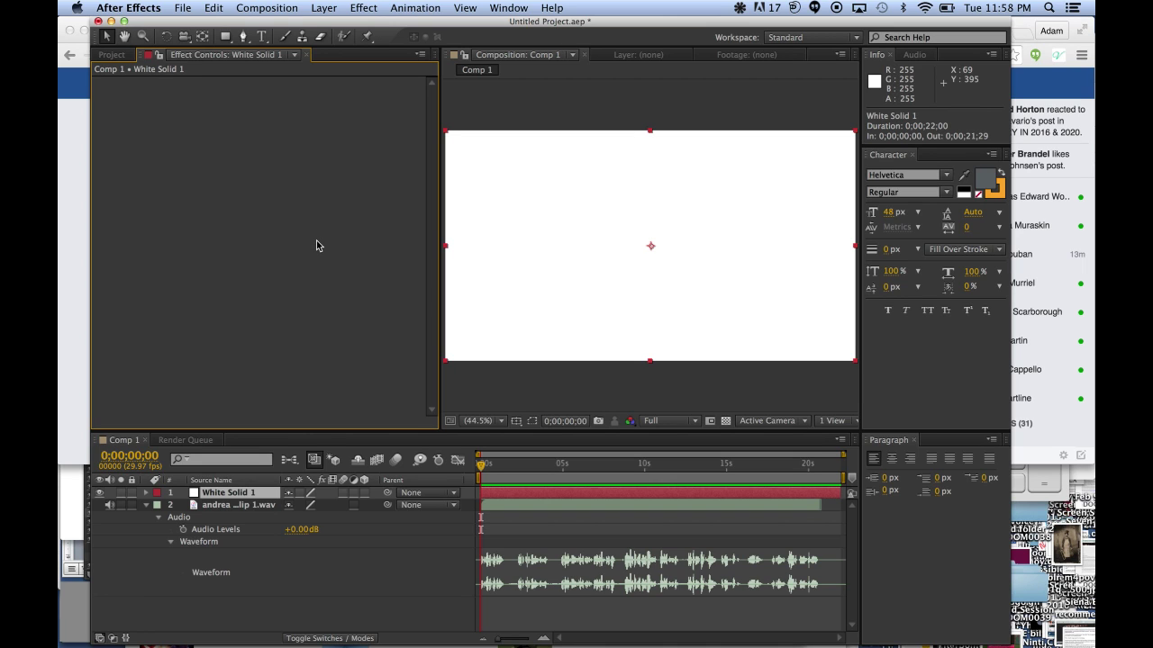
{"action": "left_click", "coordinate": [365, 8]}
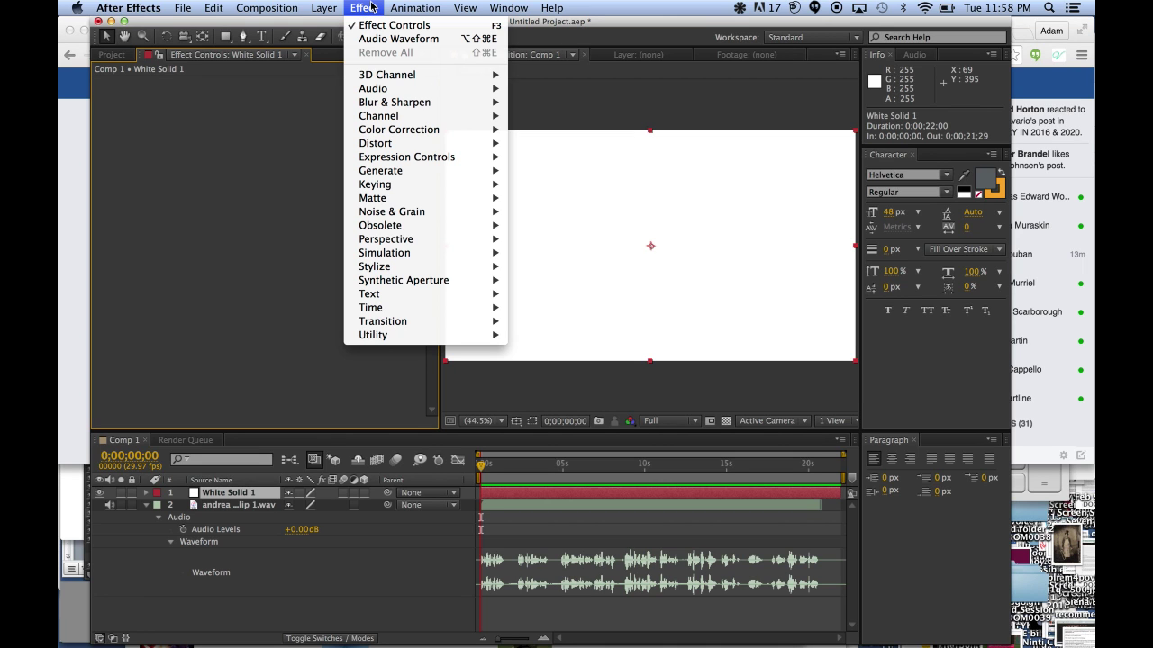
{"action": "mouse_move", "coordinate": [379, 173]}
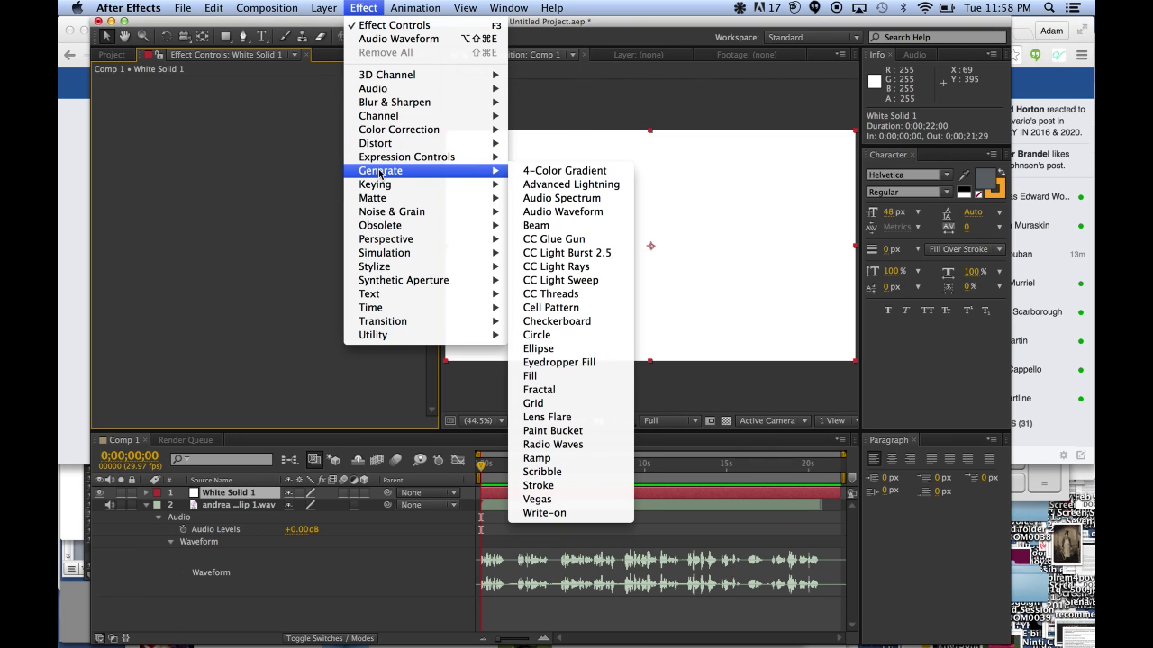
{"action": "left_click", "coordinate": [562, 213]}
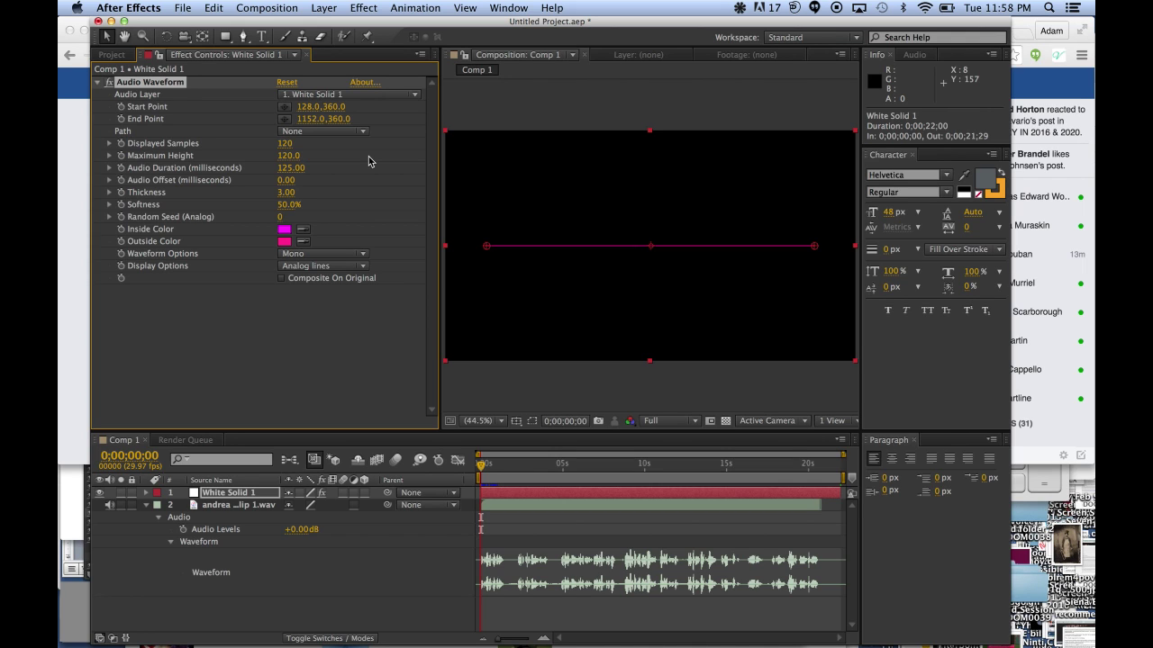
{"action": "left_click", "coordinate": [358, 95]}
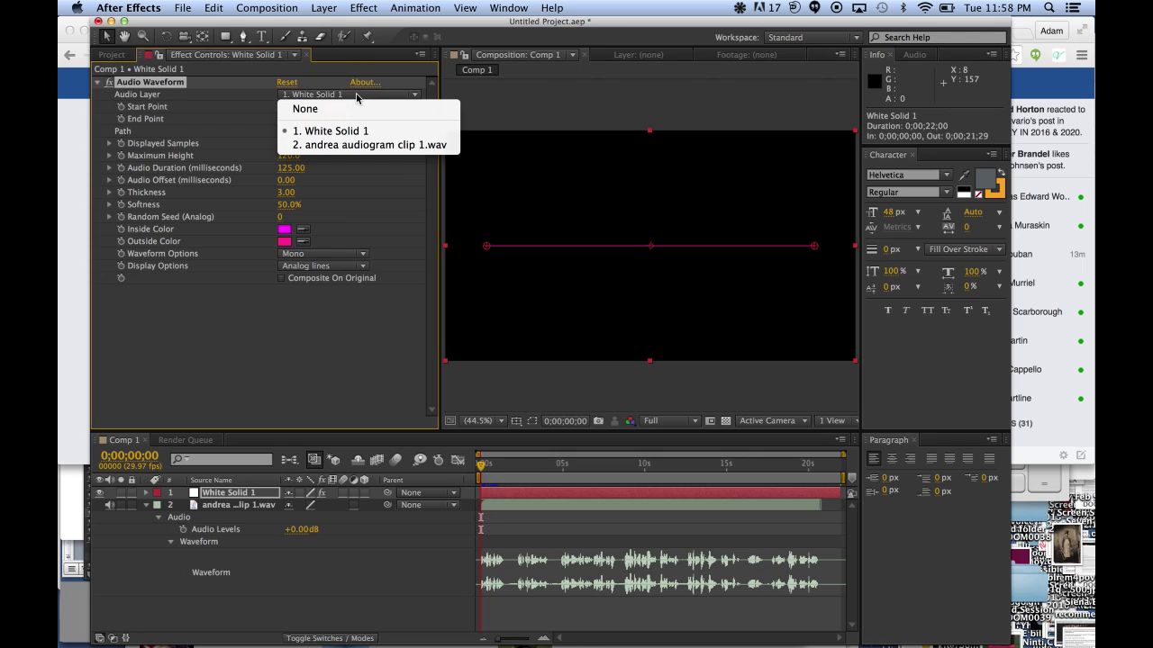
- Set Audio Waveform's Audio Layer to andrea audiogram clip 1.wav and enable Composite On Original
{"action": "left_click", "coordinate": [365, 147]}
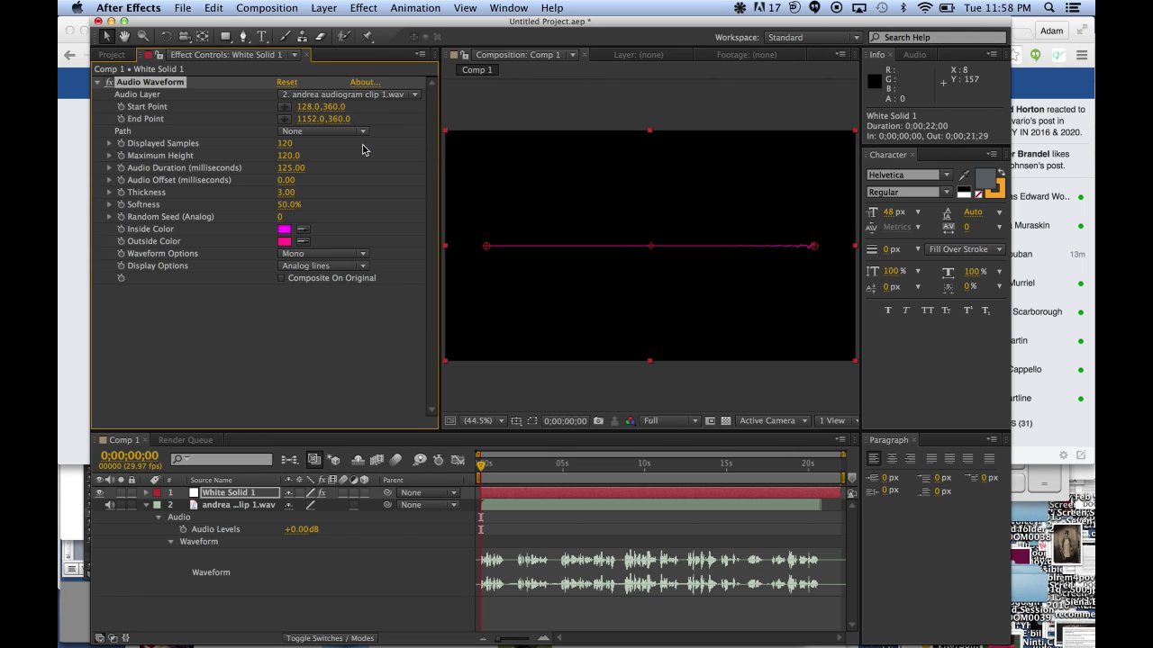
{"action": "left_click", "coordinate": [282, 278]}
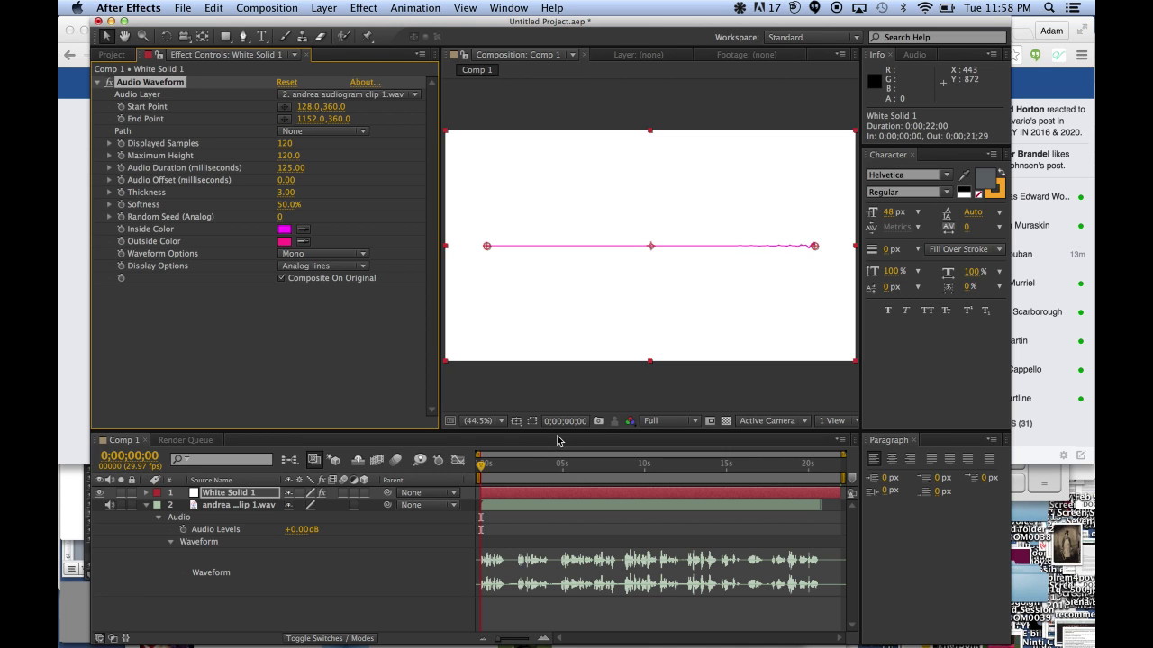
- Move the waveform Start Point to 4.3,99.1 and End Point to 1278,103.6, previewing the result
{"action": "key", "text": "space"}
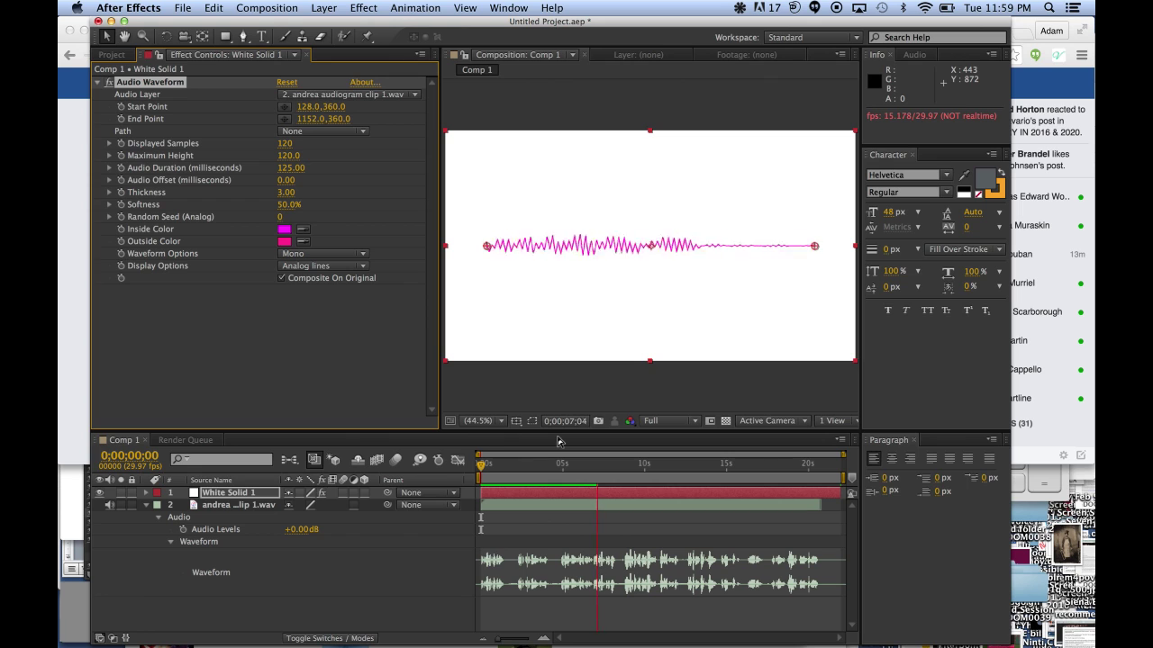
{"action": "key", "text": "space"}
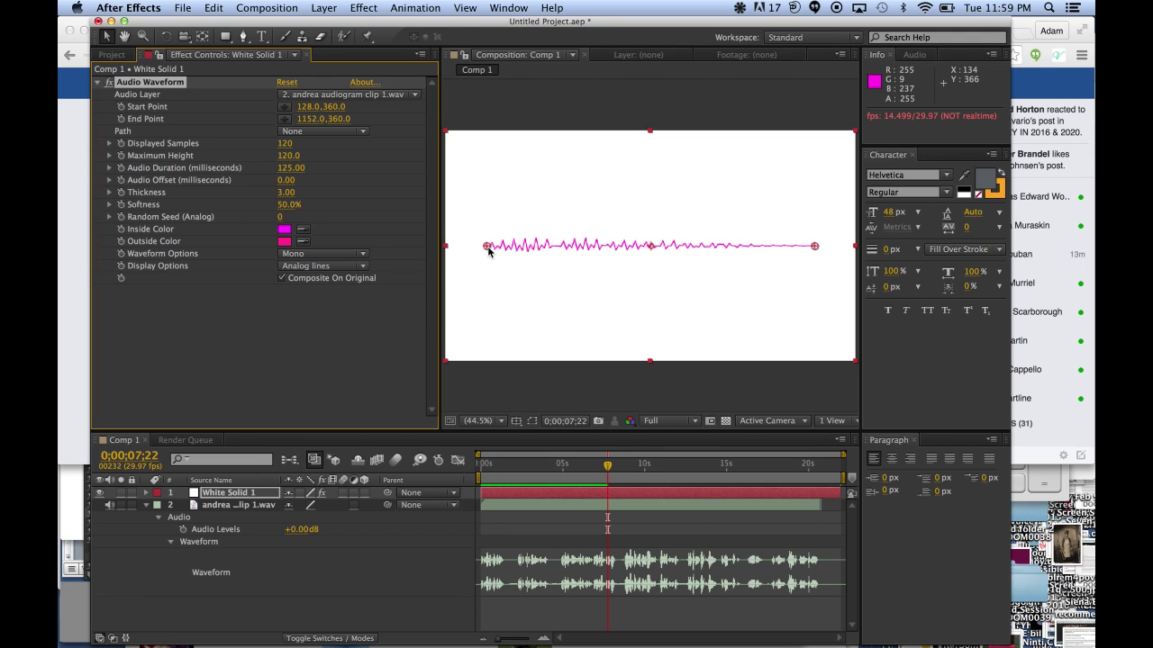
{"action": "left_click_drag", "start_coordinate": [487, 247], "coordinate": [449, 165]}
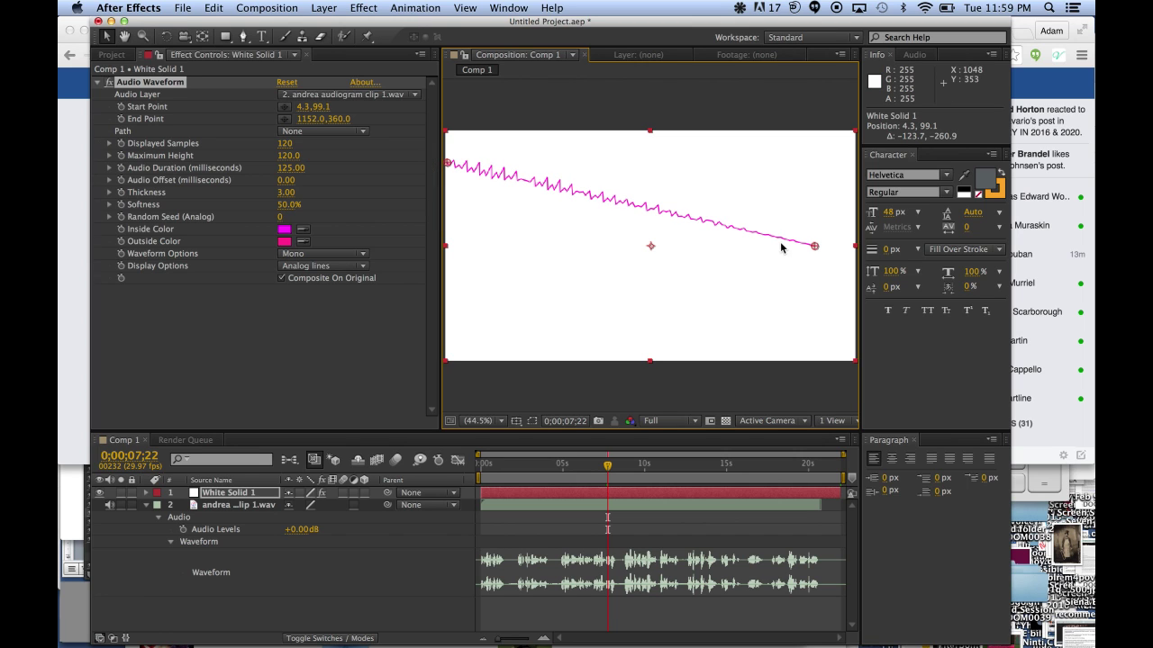
{"action": "left_click_drag", "start_coordinate": [815, 246], "coordinate": [853, 164]}
{"action": "key", "text": "space"}
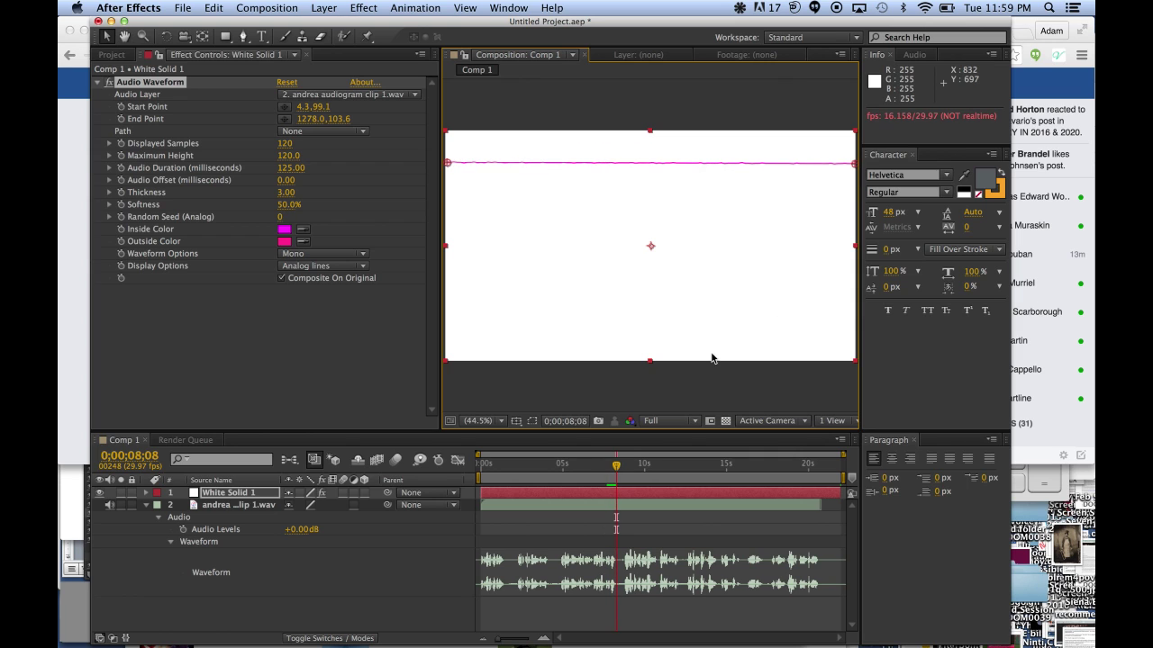
{"action": "left_click_drag", "start_coordinate": [620, 463], "coordinate": [470, 465]}
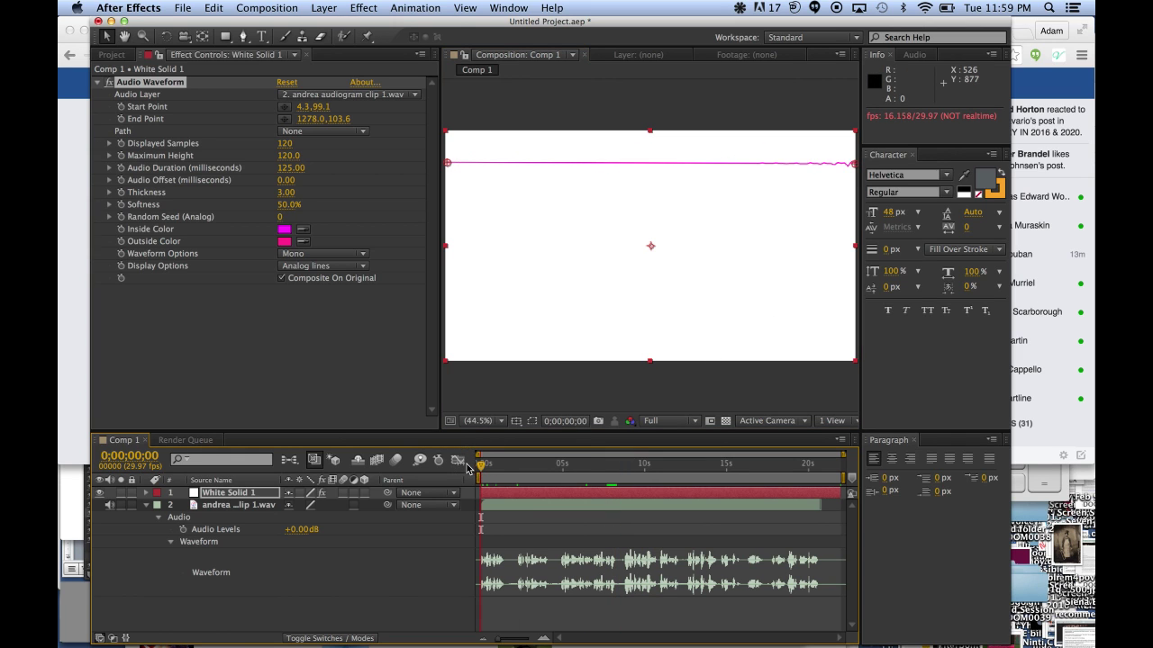
- Import pub logo transparent.png via a 'pub logo' search, then undo the last footage move
{"action": "left_click", "coordinate": [183, 8]}
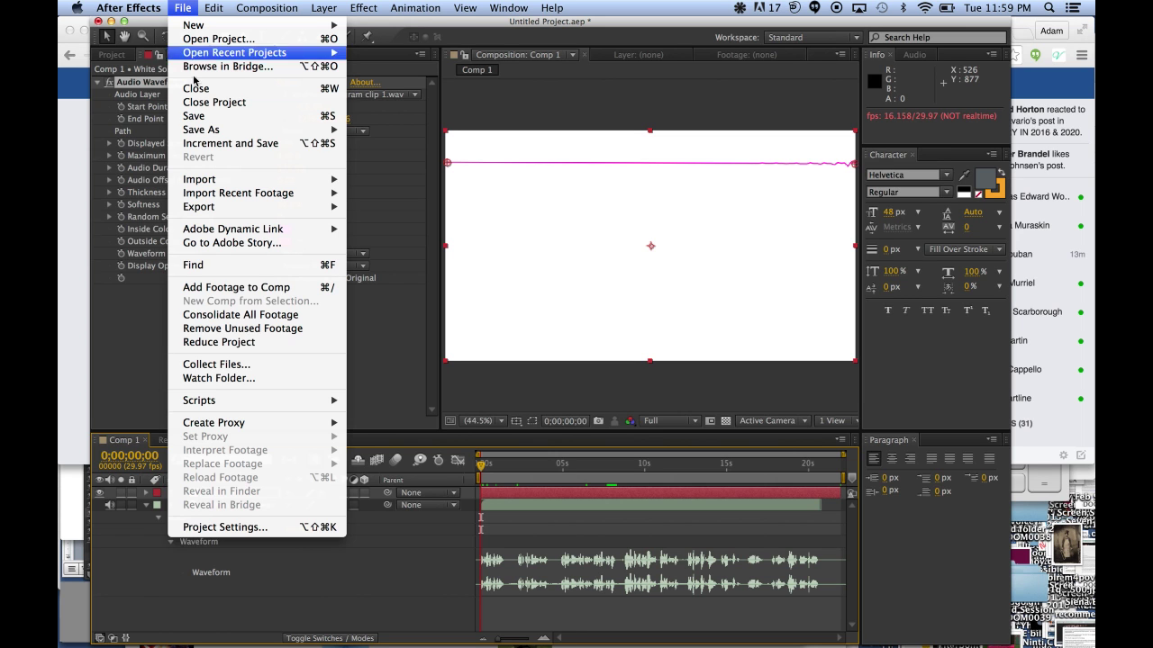
{"action": "mouse_move", "coordinate": [297, 179]}
{"action": "left_click", "coordinate": [397, 181]}
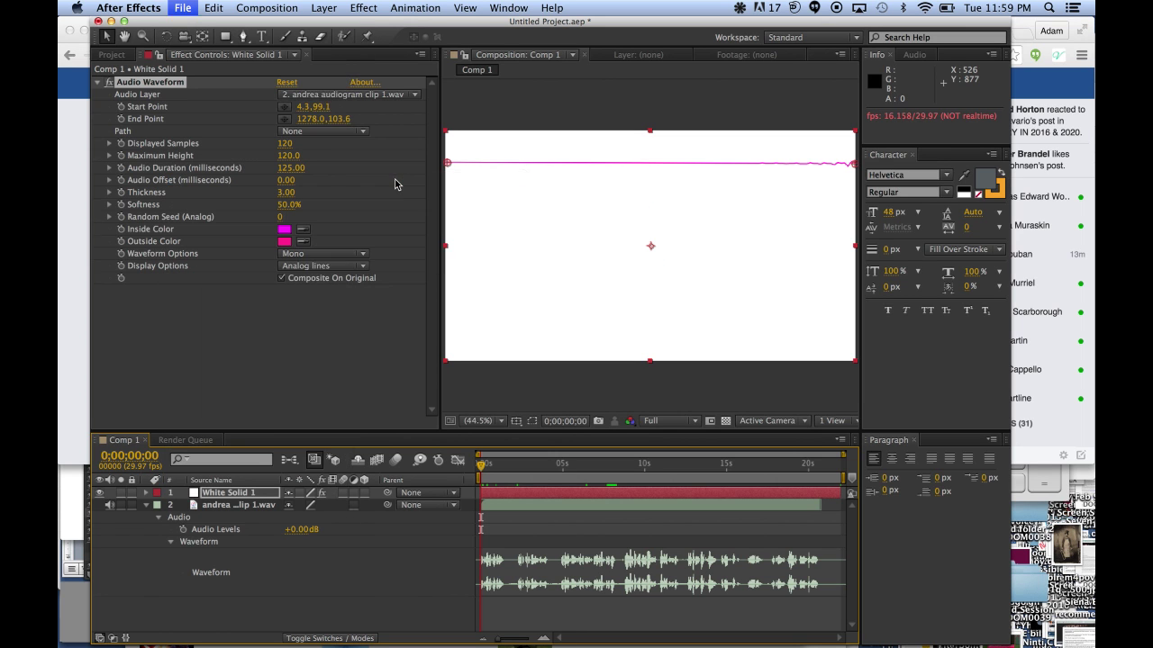
{"action": "left_click", "coordinate": [675, 99]}
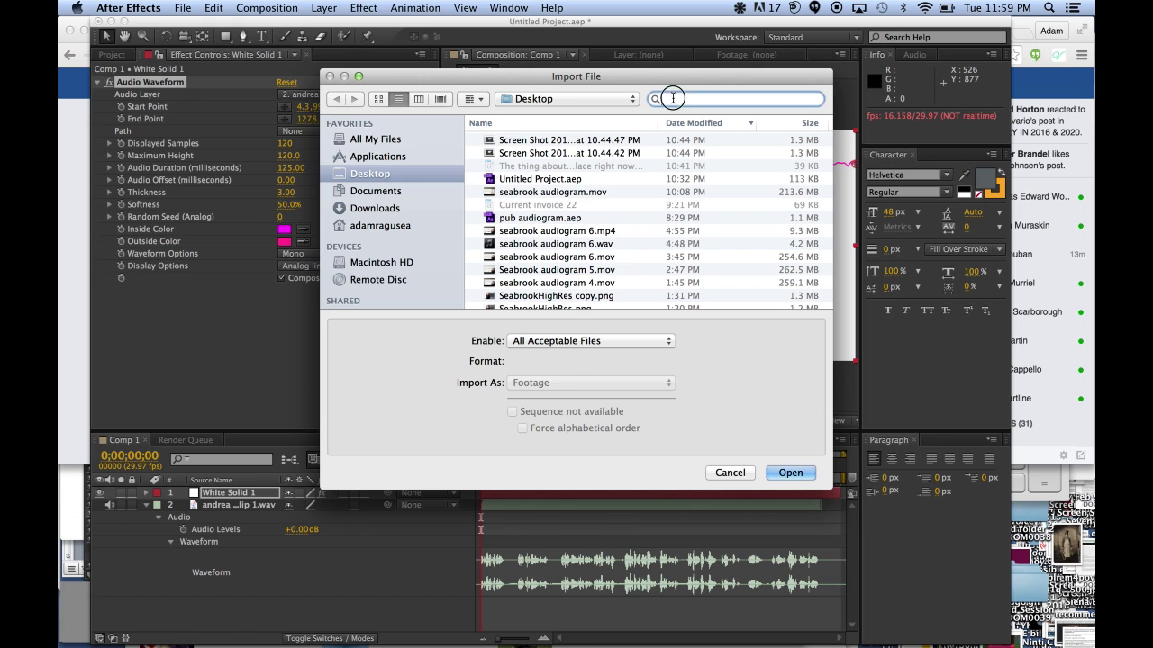
{"action": "type", "text": "pub logo"}
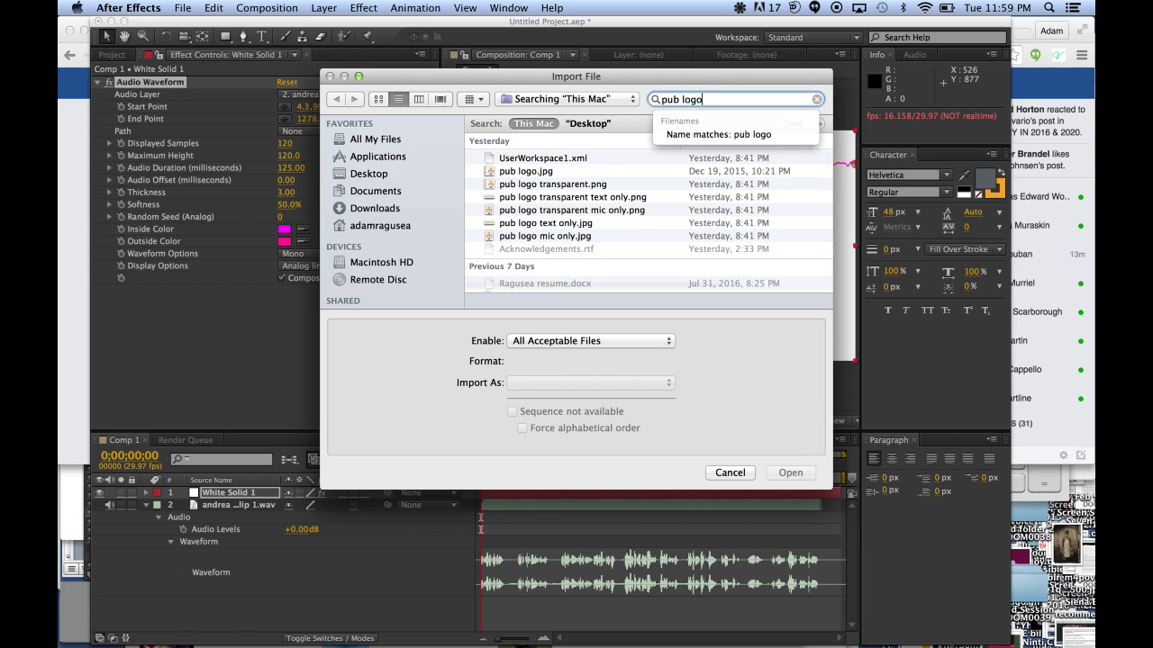
{"action": "left_click", "coordinate": [535, 170]}
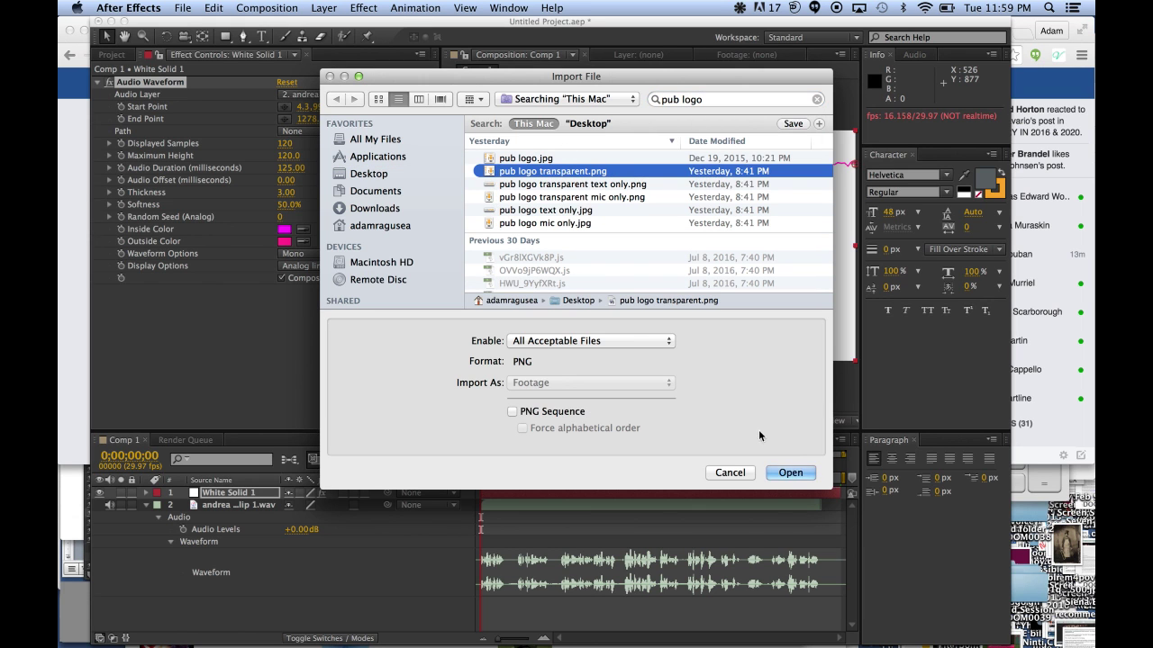
{"action": "left_click", "coordinate": [790, 473]}
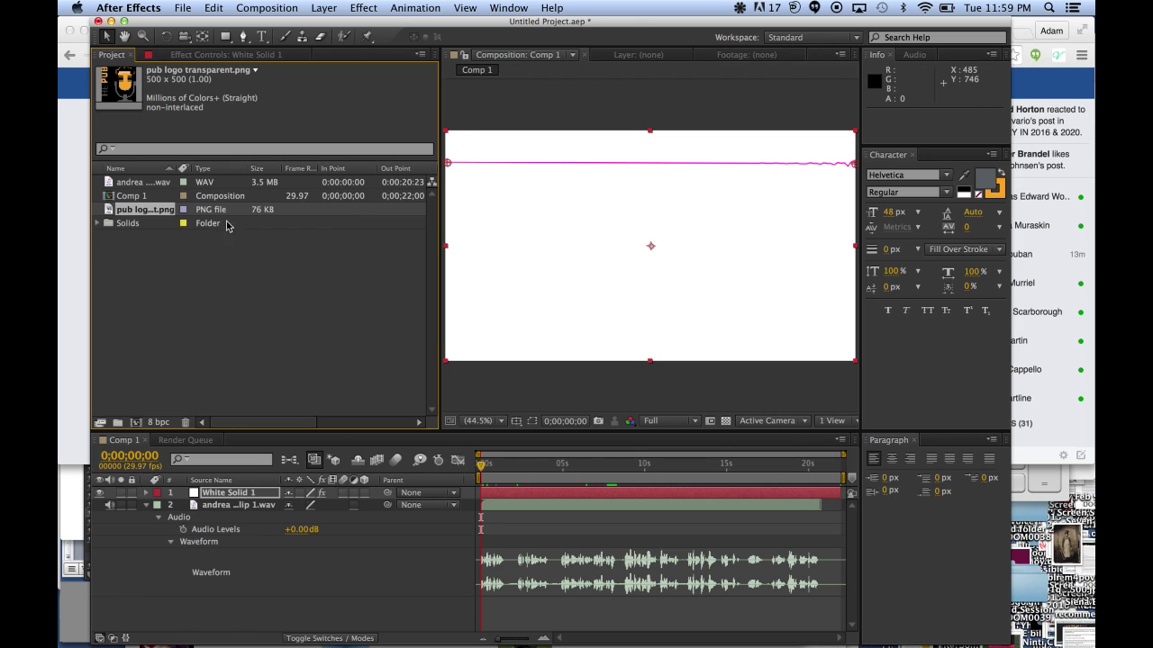
{"action": "key", "text": "super+z"}
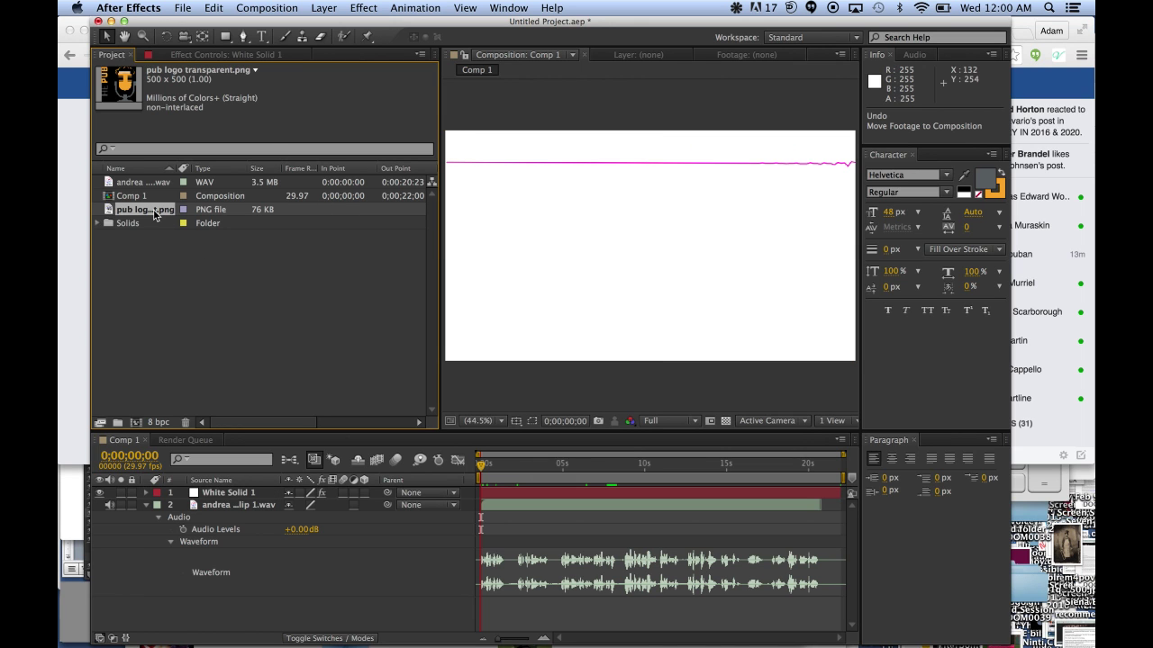
- Place pub logo transparent.png in Comp 1, scaled to about 51%, in the lower-left corner
{"action": "left_click_drag", "start_coordinate": [155, 214], "coordinate": [539, 269]}
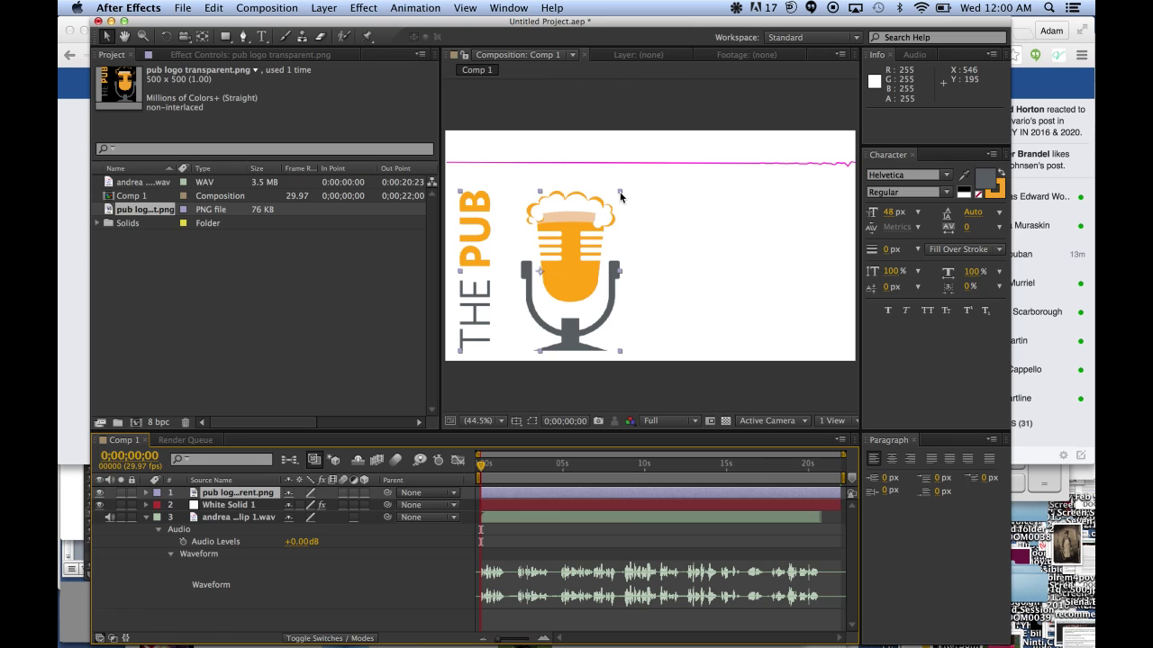
{"action": "left_click_drag", "start_coordinate": [620, 196], "coordinate": [522, 288]}
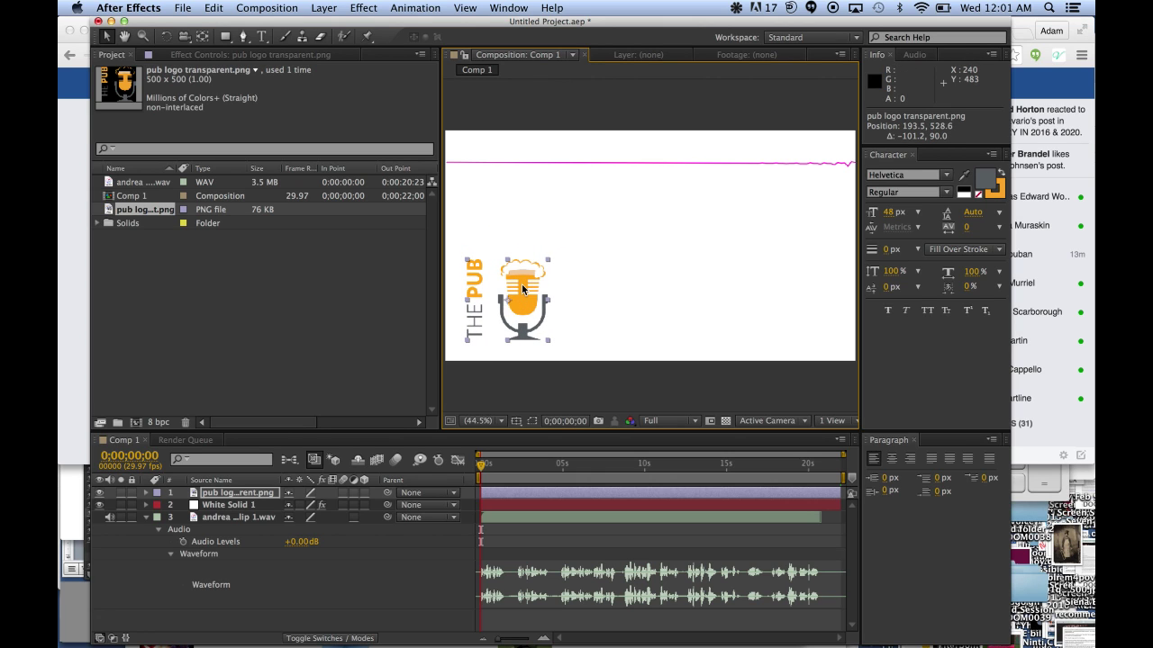
- Import the guest's high-res photo file into the project
{"action": "left_click", "coordinate": [181, 7]}
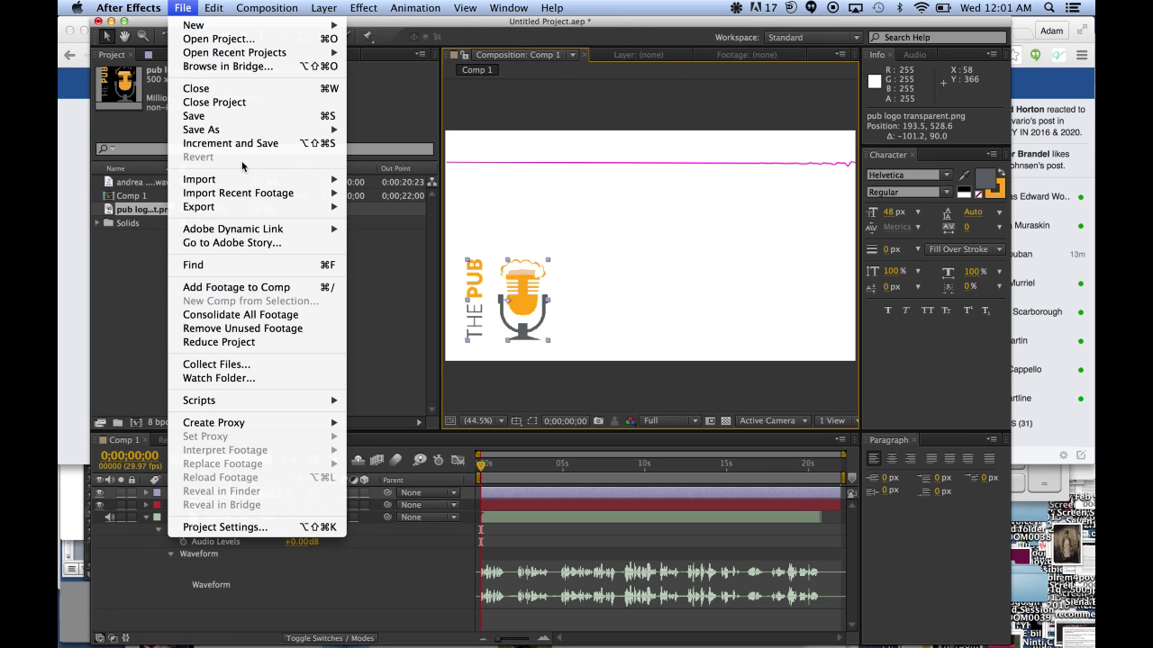
{"action": "mouse_move", "coordinate": [251, 180]}
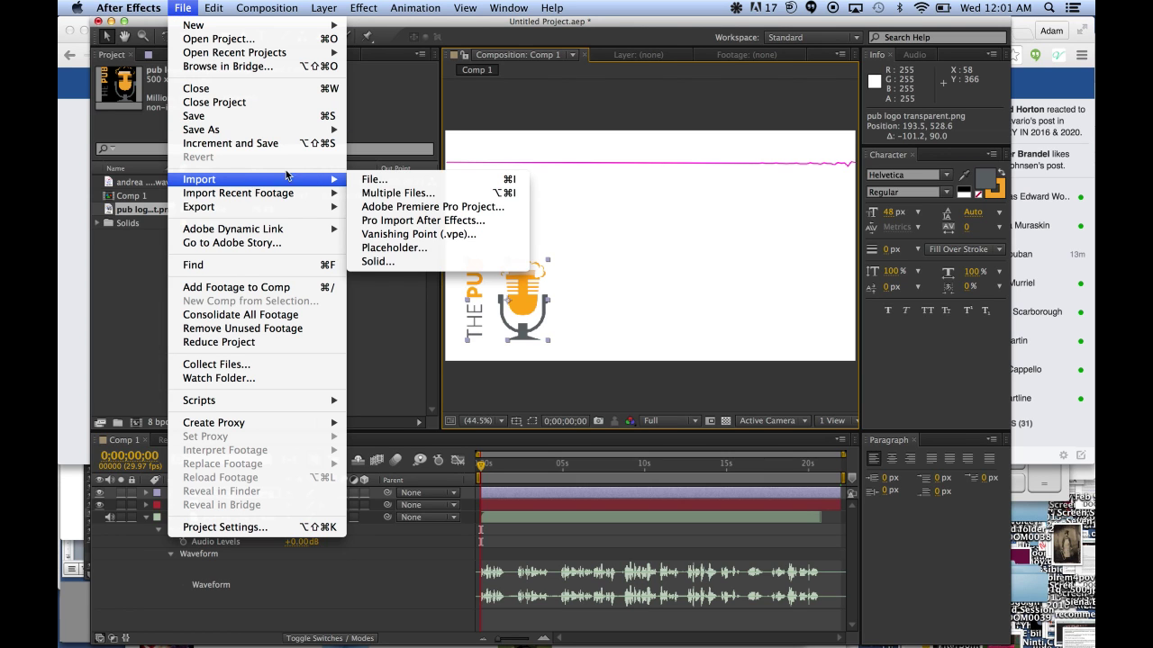
{"action": "left_click", "coordinate": [394, 180]}
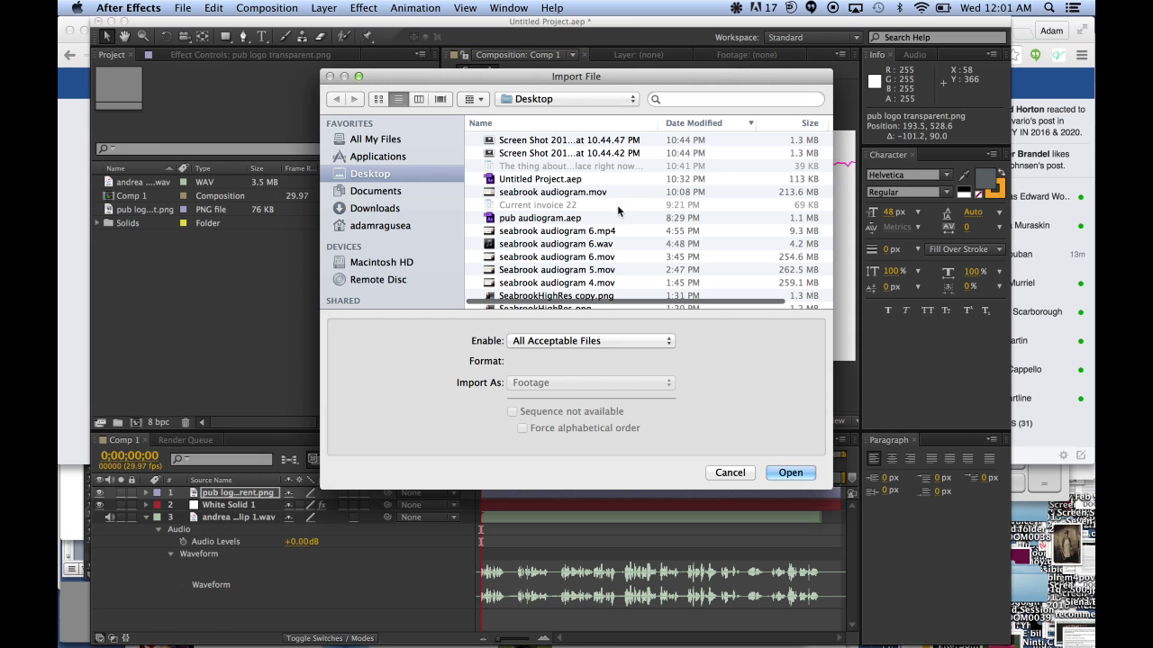
{"action": "scroll", "coordinate": [611, 257], "scroll_direction": "down", "scroll_amount": 1}
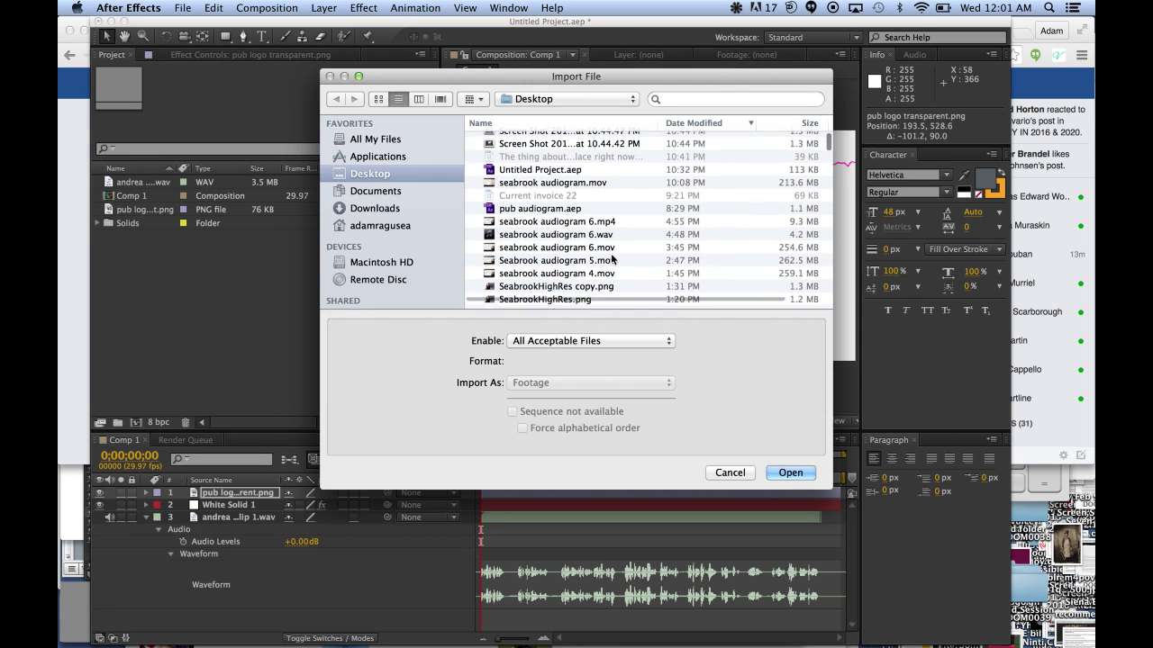
{"action": "scroll", "coordinate": [612, 258], "scroll_direction": "down", "scroll_amount": 2}
{"action": "left_click", "coordinate": [609, 262]}
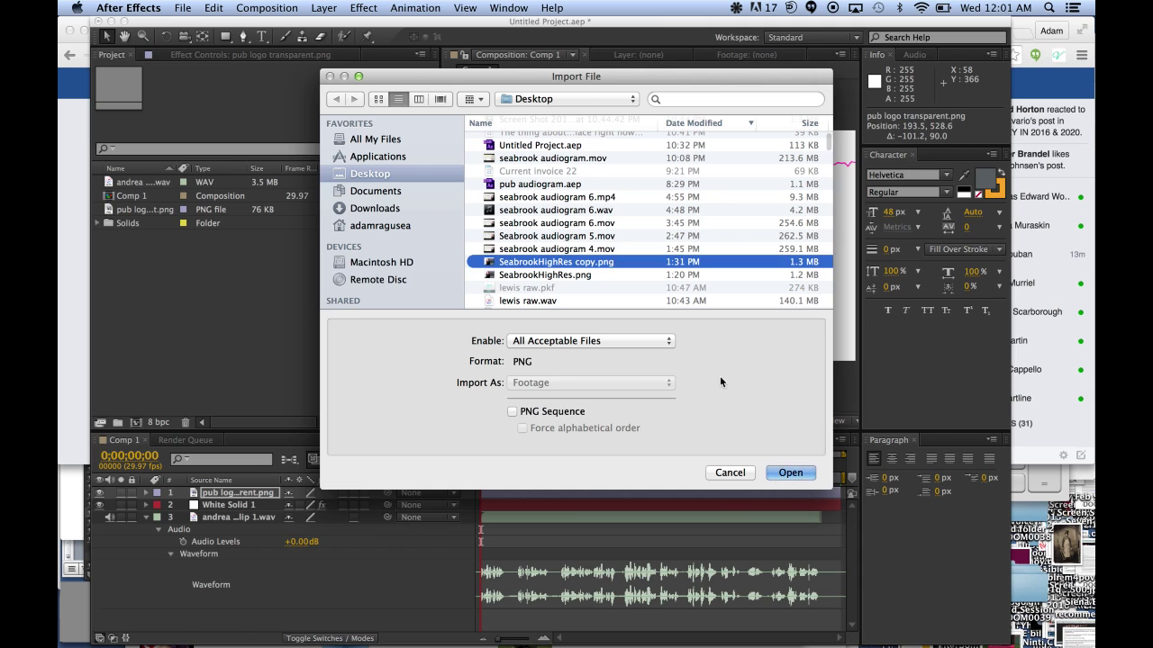
{"action": "left_click", "coordinate": [788, 472]}
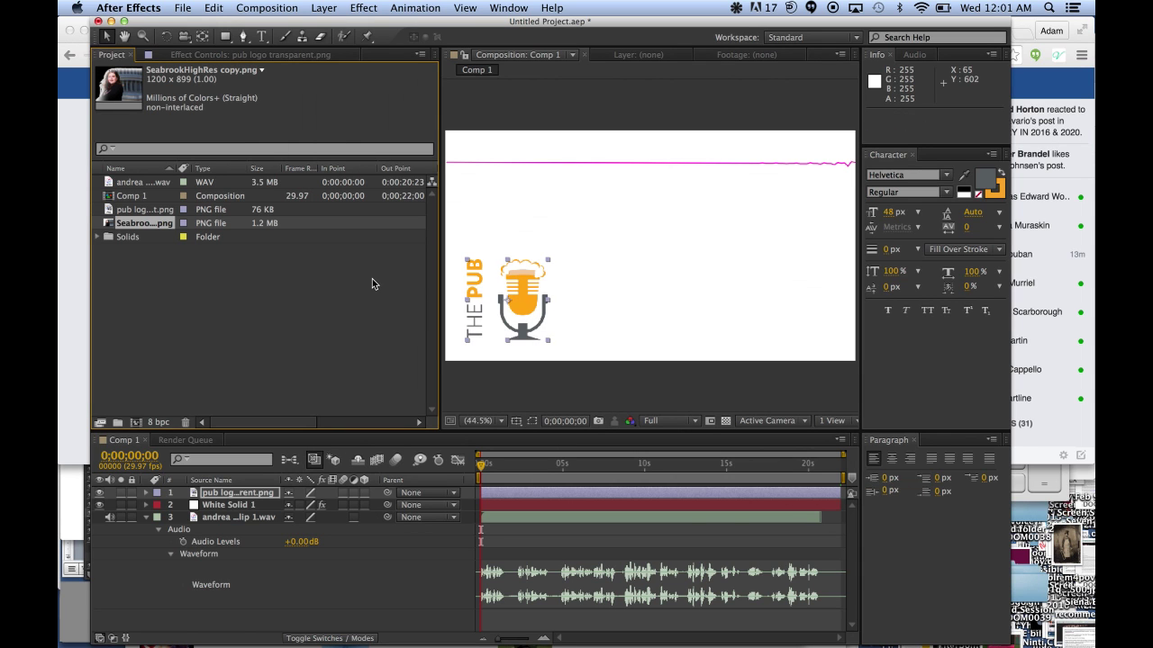
- Add the guest photo to Comp 1, scale it to about 55% and move it to the lower right
{"action": "left_click_drag", "start_coordinate": [141, 227], "coordinate": [707, 246]}
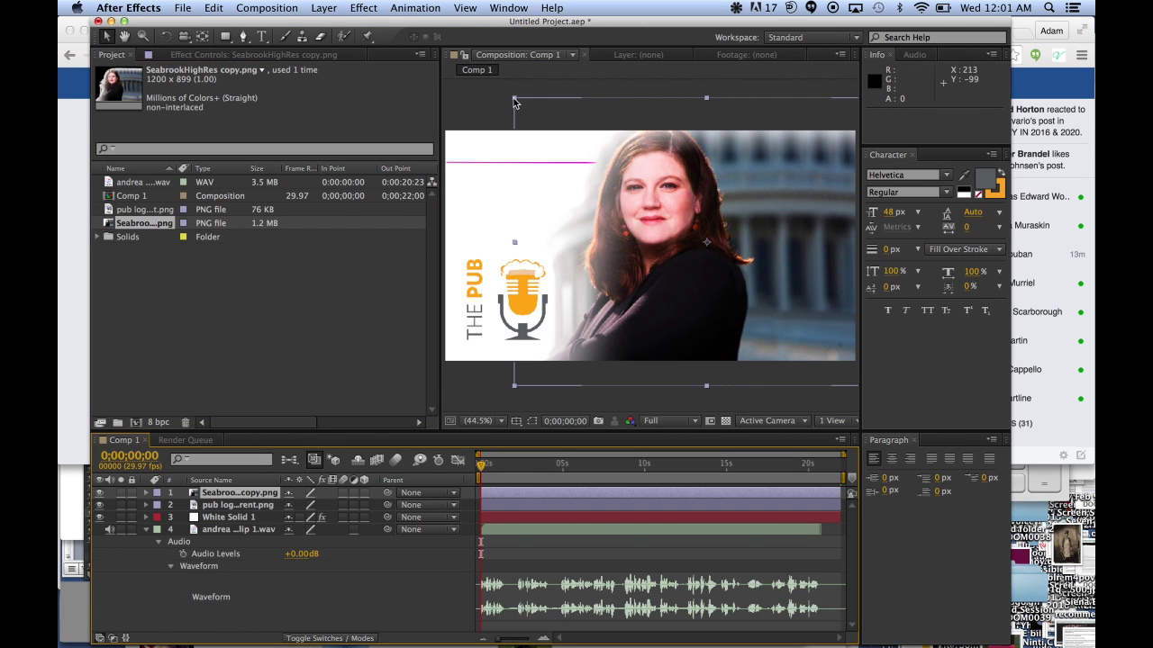
{"action": "left_click_drag", "start_coordinate": [514, 101], "coordinate": [592, 145]}
{"action": "left_click_drag", "start_coordinate": [705, 223], "coordinate": [867, 268]}
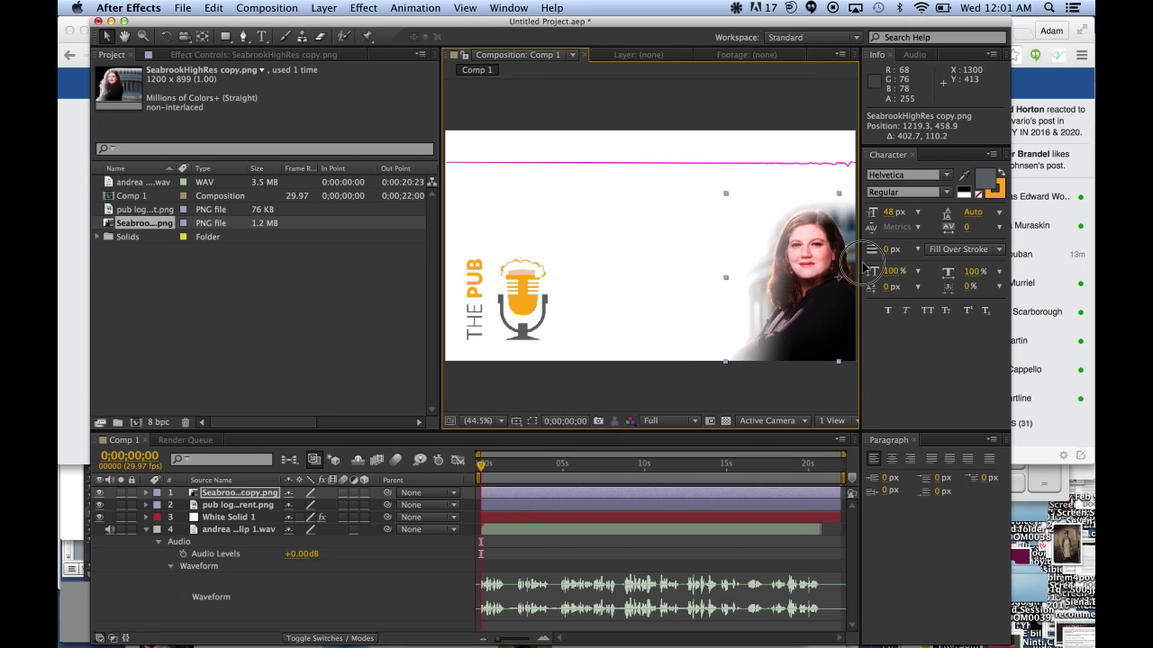
{"action": "left_click", "coordinate": [633, 222]}
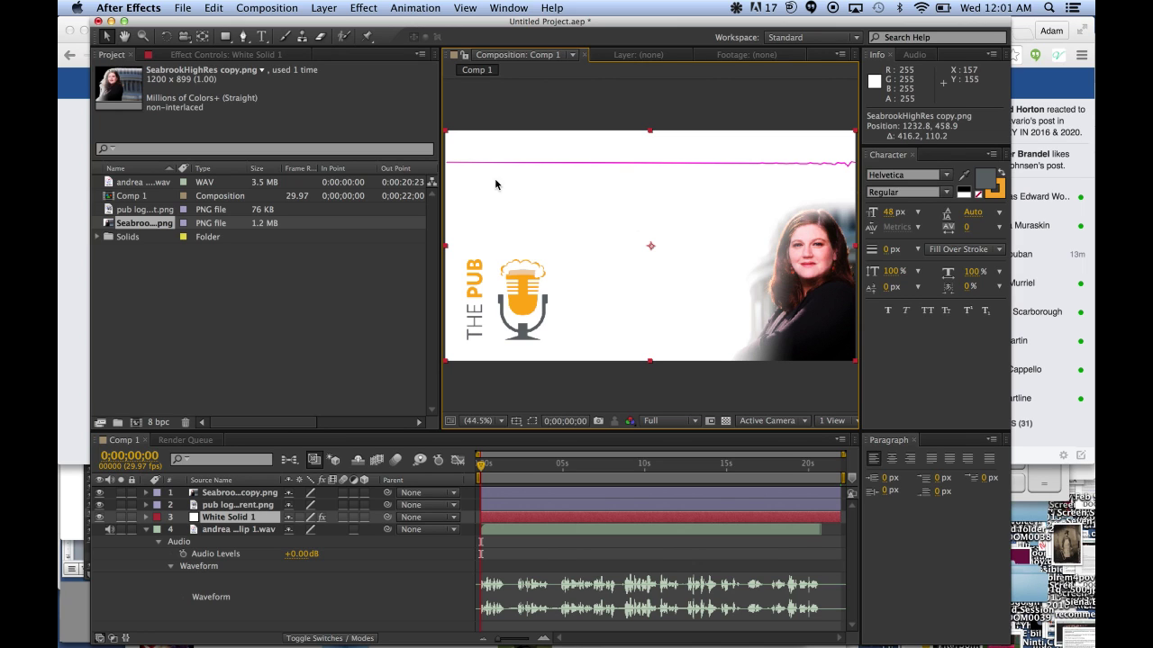
- Add a text layer right of the logo with the guest's name, 'D.C. Bureau Chief' and 'Marketplace'
{"action": "left_click", "coordinate": [262, 36]}
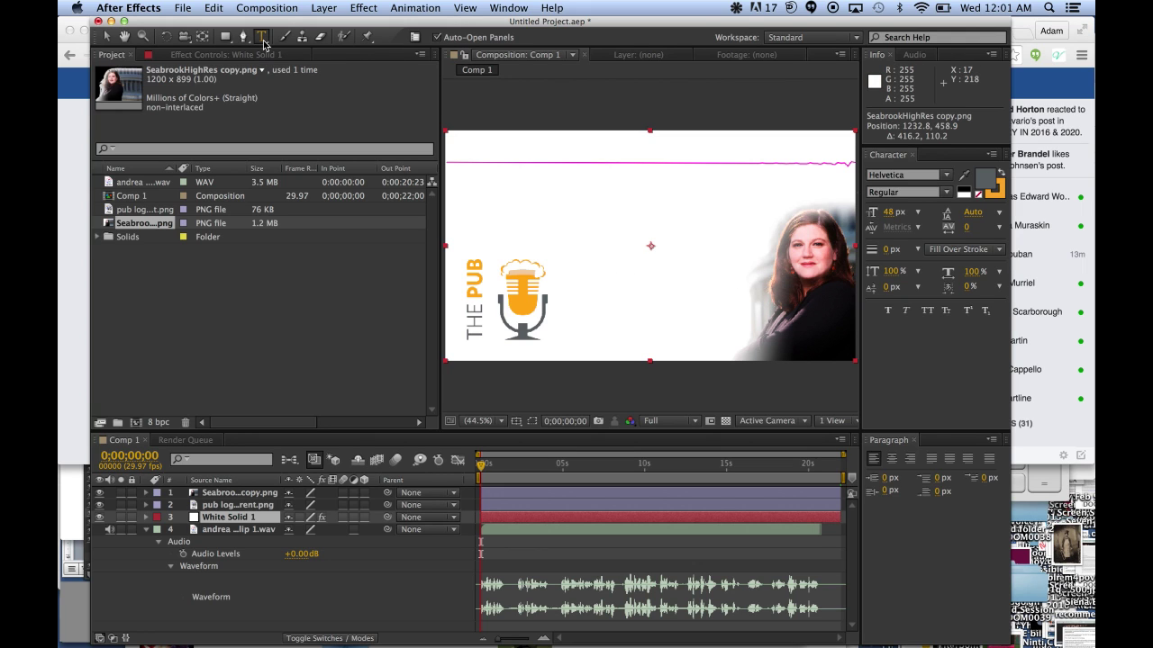
{"action": "left_click", "coordinate": [623, 271]}
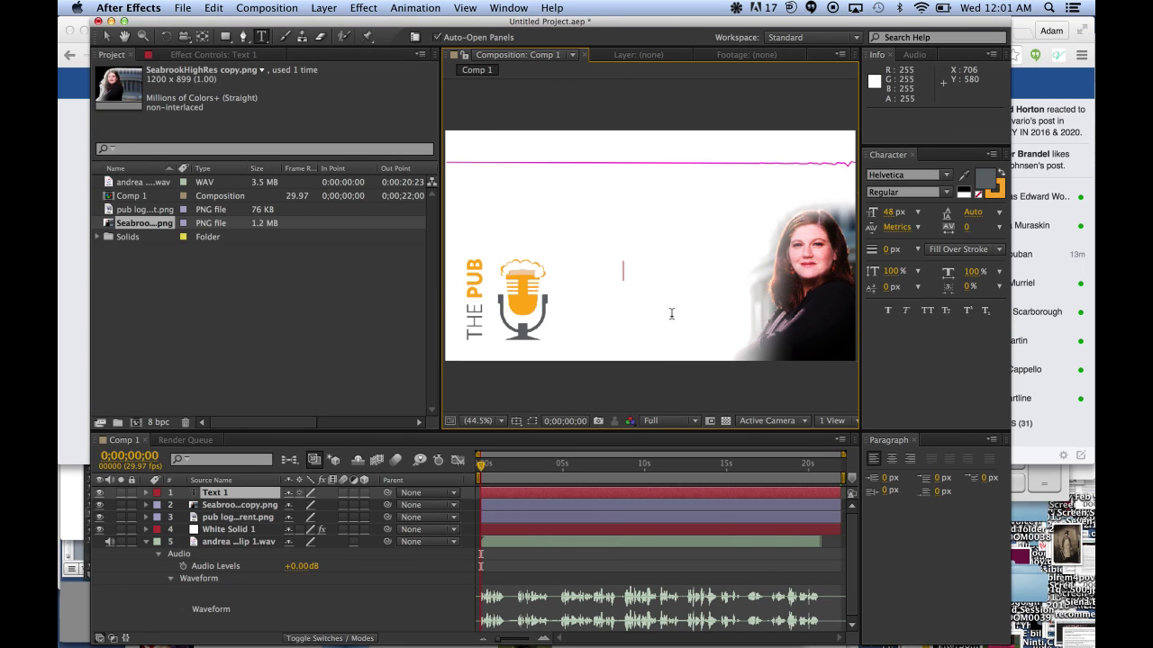
{"action": "type", "text": "Andre"}
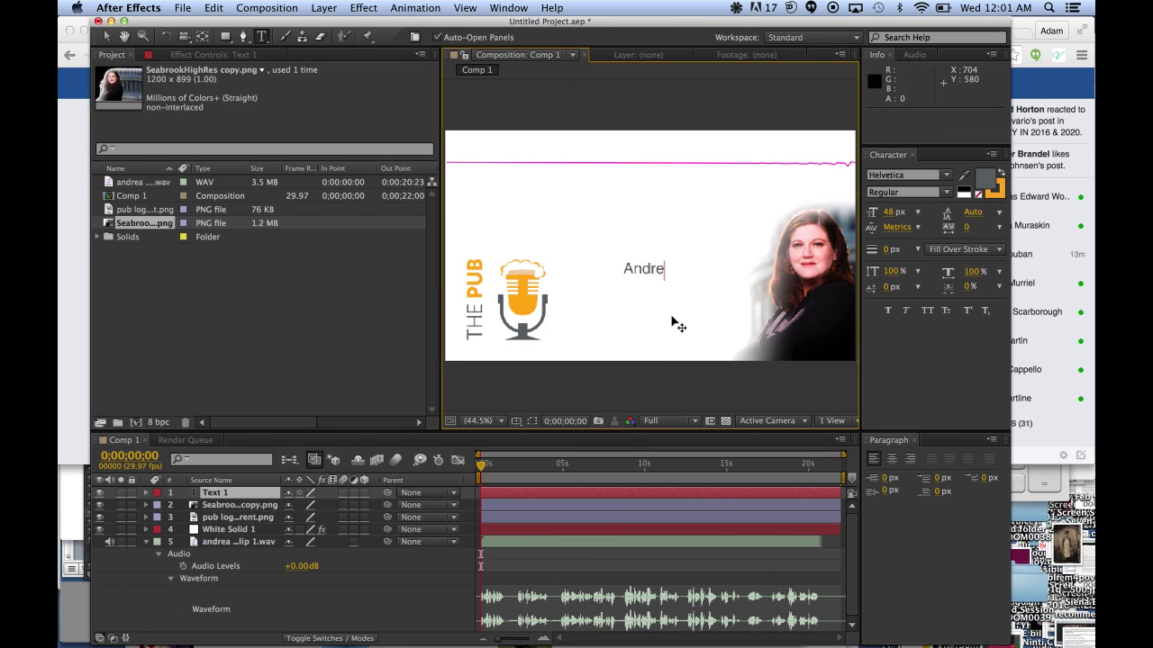
{"action": "type", "text": "a Seakbrook "}
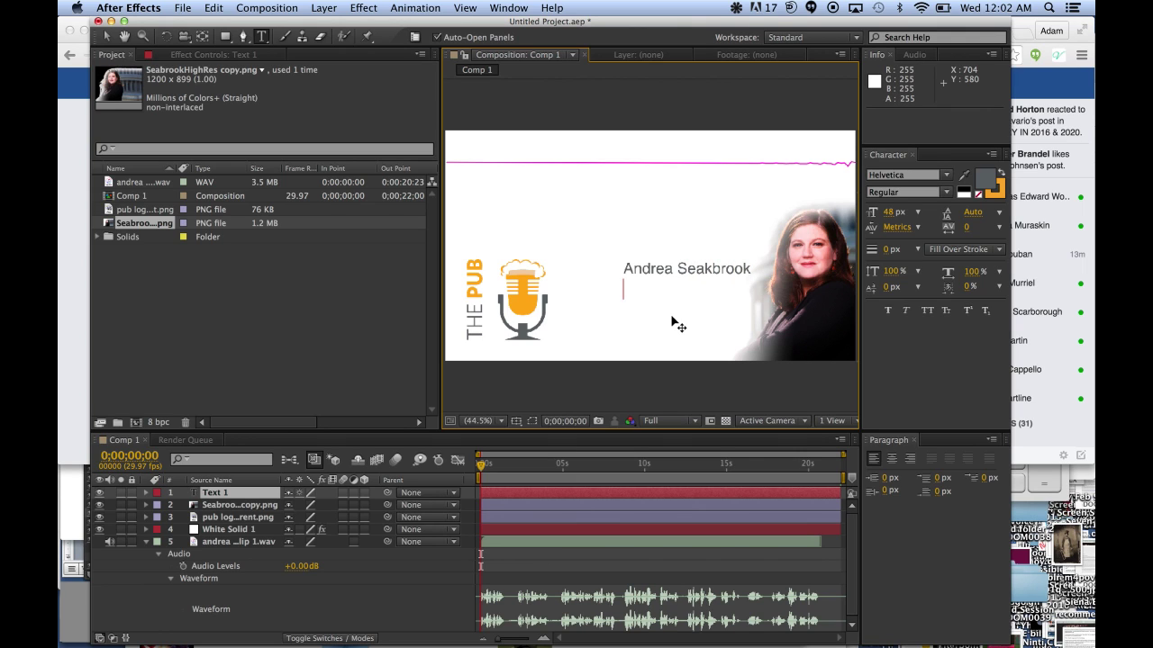
{"action": "type", "text": "D.C."}
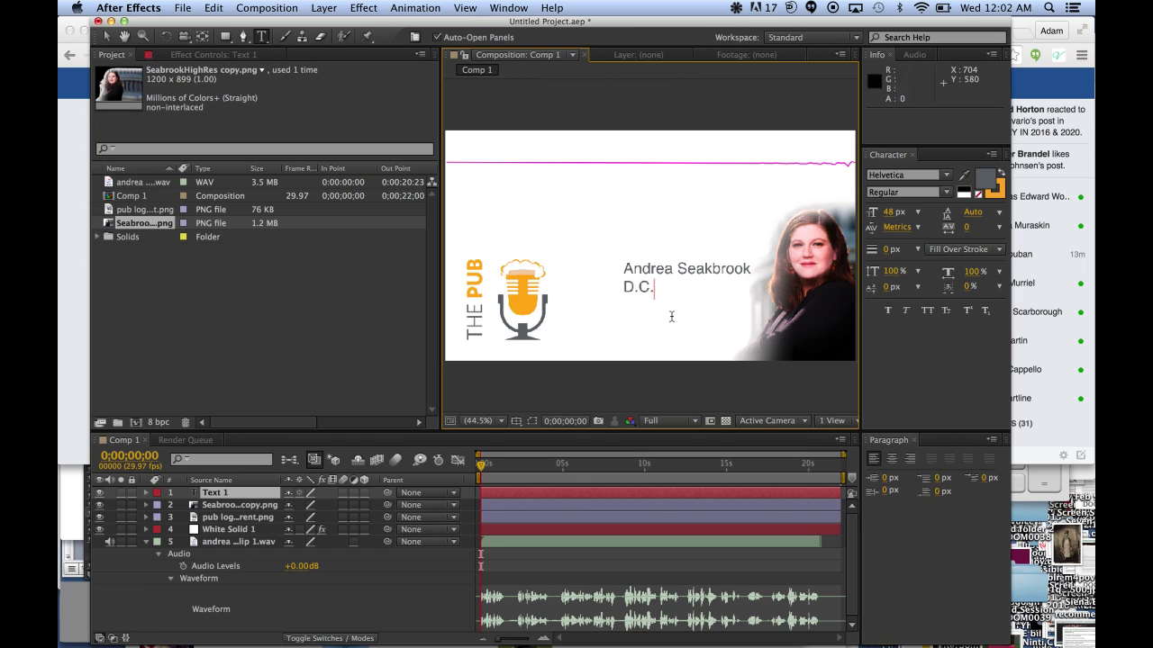
{"action": "type", "text": " Bureau Chief "}
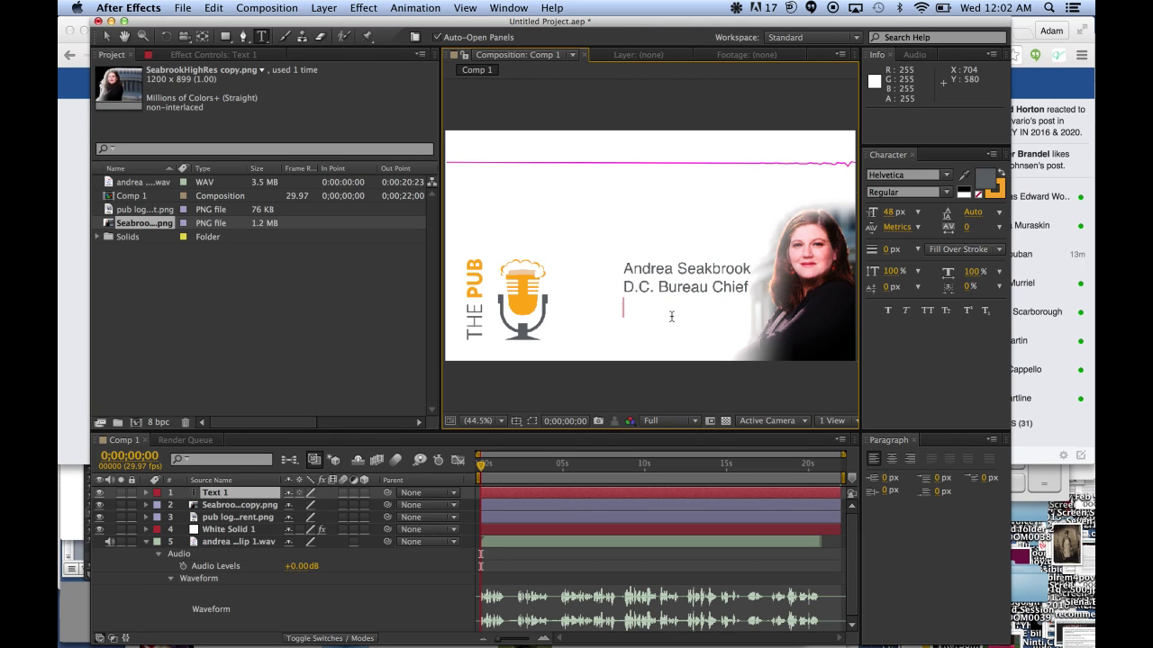
{"action": "type", "text": "Marketplace"}
- Right-align the caption lines and move the caption right, away from the logo
{"action": "mouse_move", "coordinate": [726, 309]}
{"action": "left_mouse_down"}
{"action": "mouse_move", "coordinate": [635, 279]}
{"action": "mouse_move", "coordinate": [718, 306]}
{"action": "left_mouse_up"}
{"action": "left_click", "coordinate": [632, 272]}
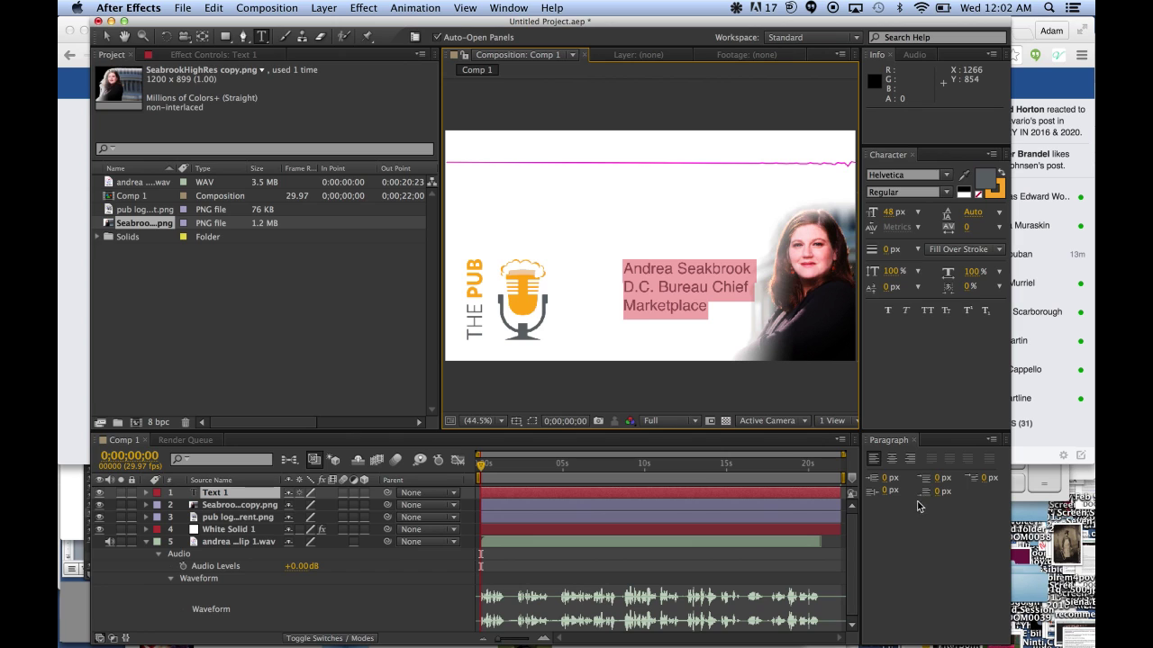
{"action": "left_click", "coordinate": [911, 462]}
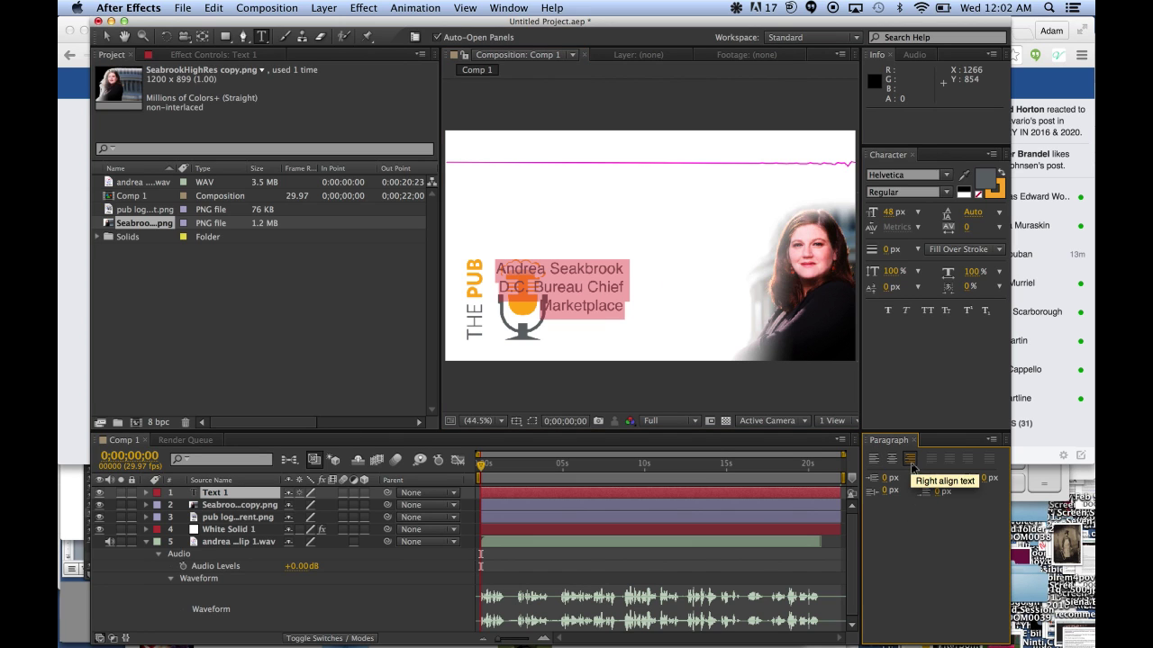
{"action": "left_click", "coordinate": [106, 39]}
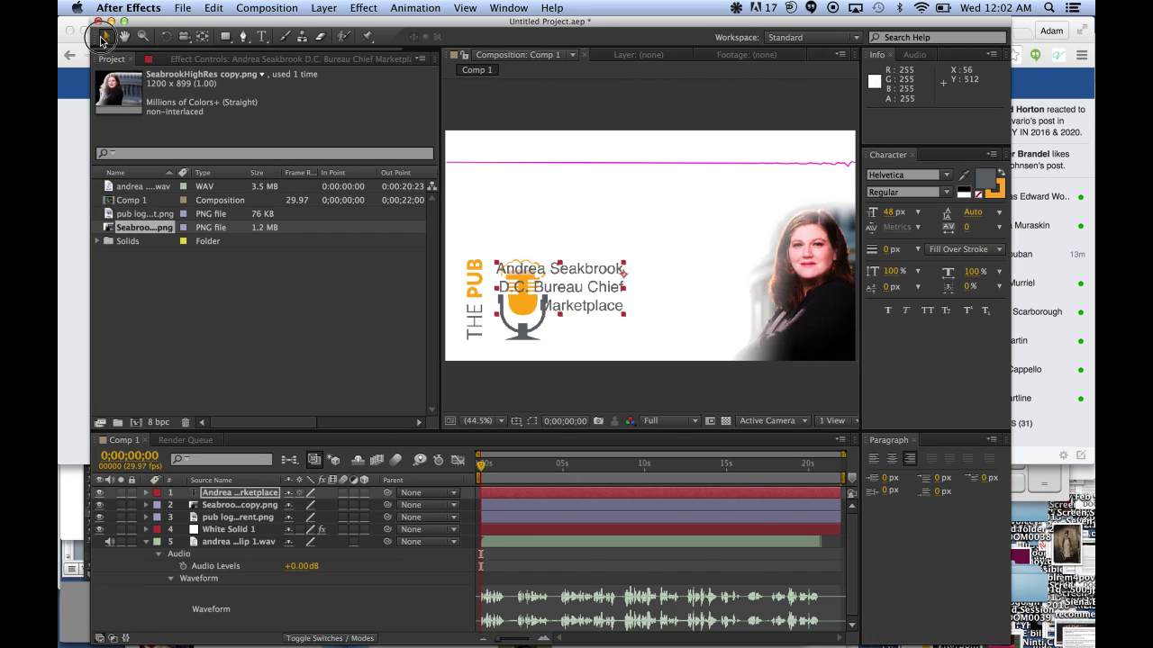
{"action": "left_click_drag", "start_coordinate": [577, 284], "coordinate": [708, 305]}
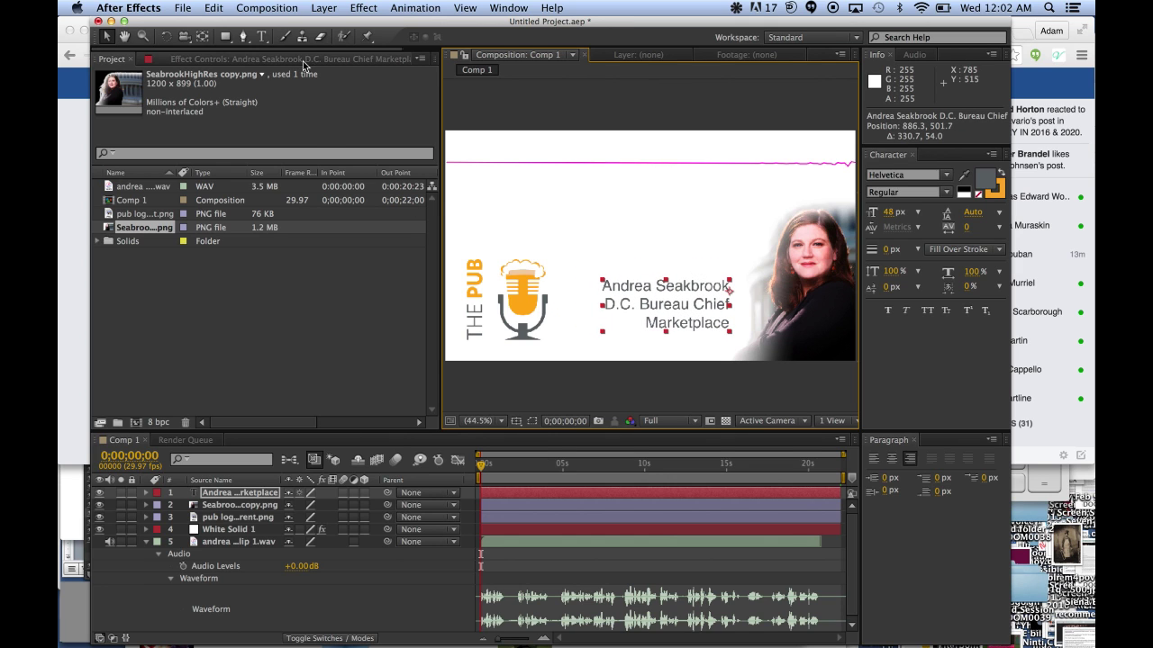
- Delete the stray extra letter from the guest's surname in the caption
{"action": "left_click", "coordinate": [261, 36]}
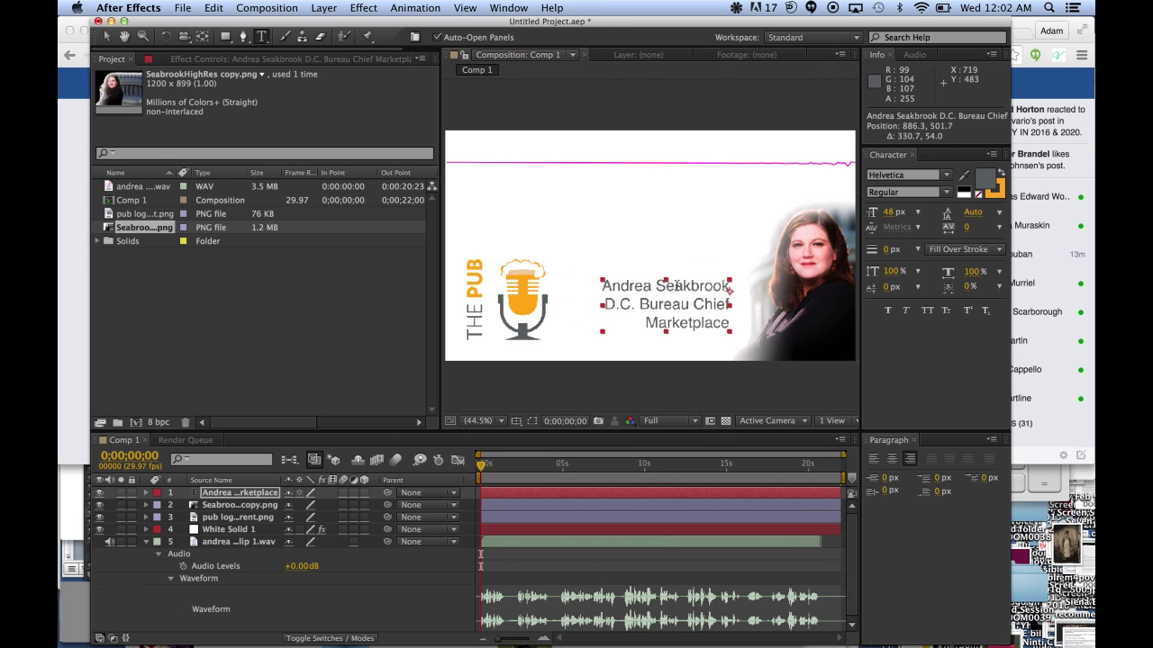
{"action": "left_click", "coordinate": [690, 289]}
{"action": "key", "text": "BackSpace"}
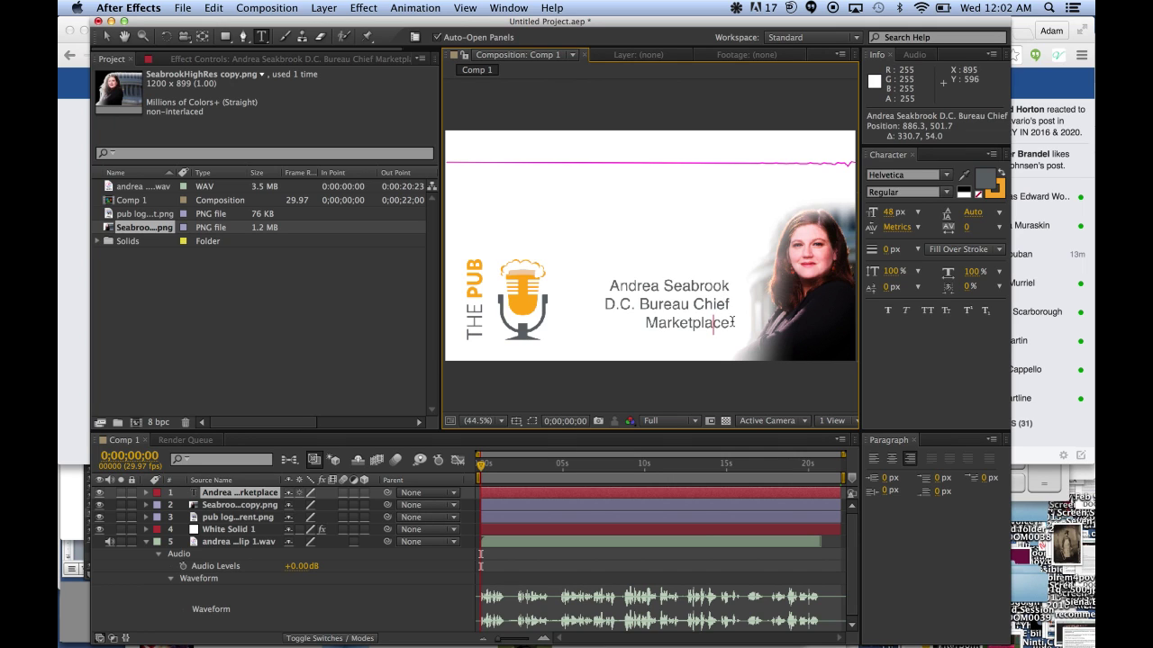
- Colour the 'D.C. Bureau Chief' and 'Marketplace' lines orange, eyedropped from the mic logo
{"action": "left_click_drag", "start_coordinate": [727, 322], "coordinate": [608, 303]}
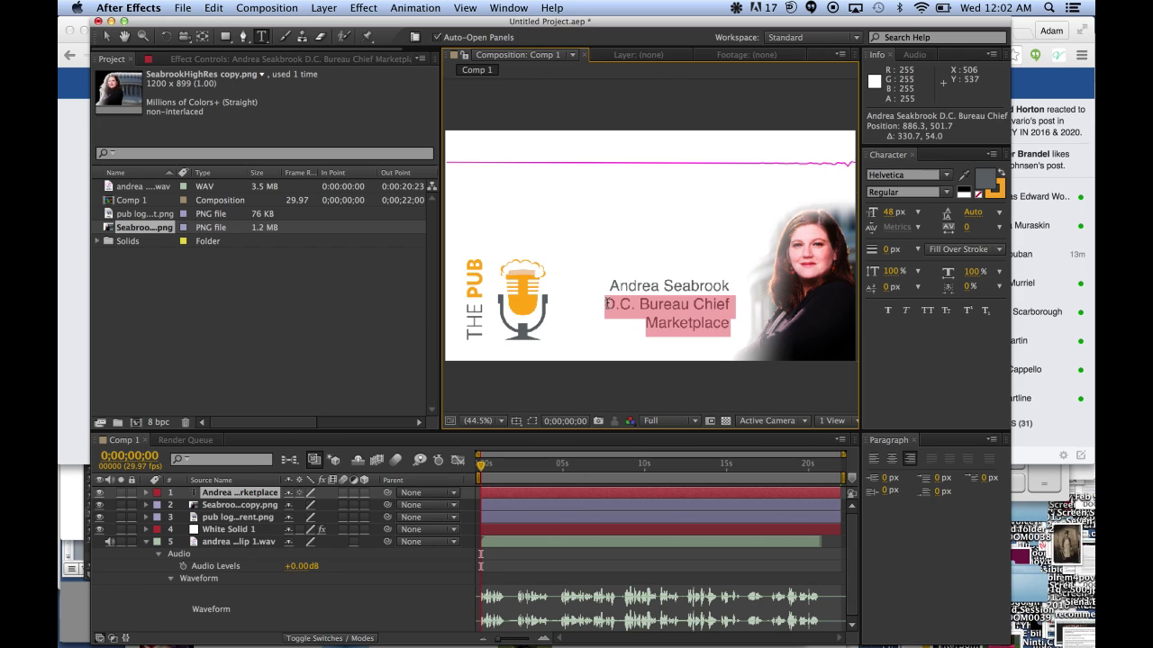
{"action": "left_click", "coordinate": [666, 307]}
{"action": "left_click_drag", "start_coordinate": [605, 304], "coordinate": [731, 326]}
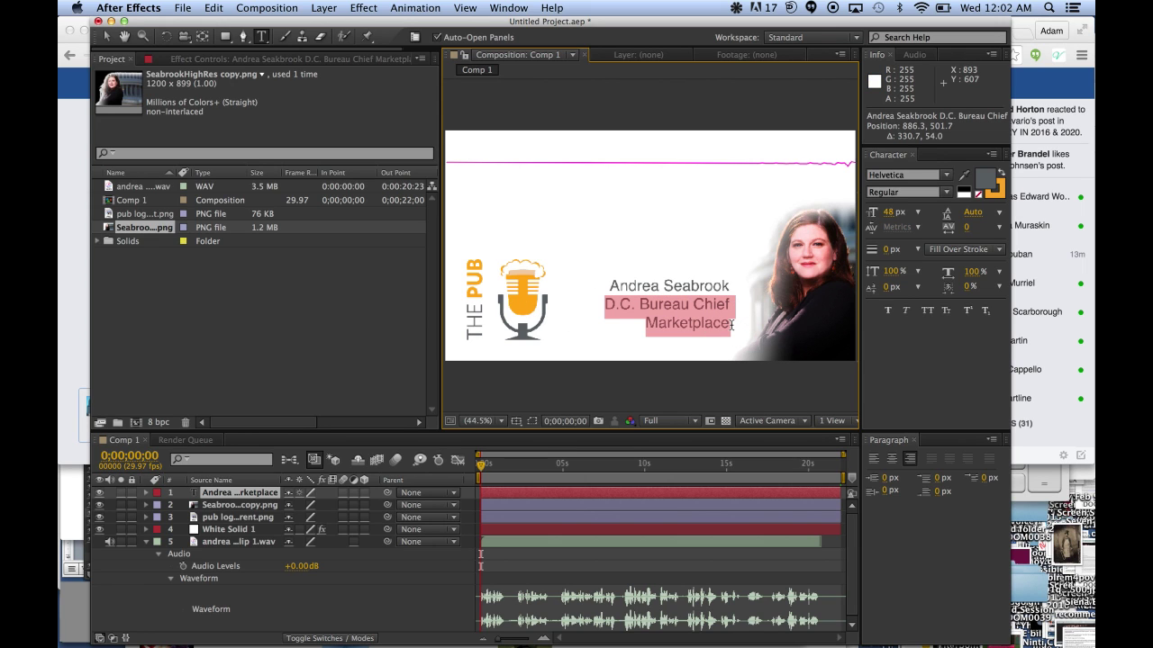
{"action": "left_click", "coordinate": [964, 179]}
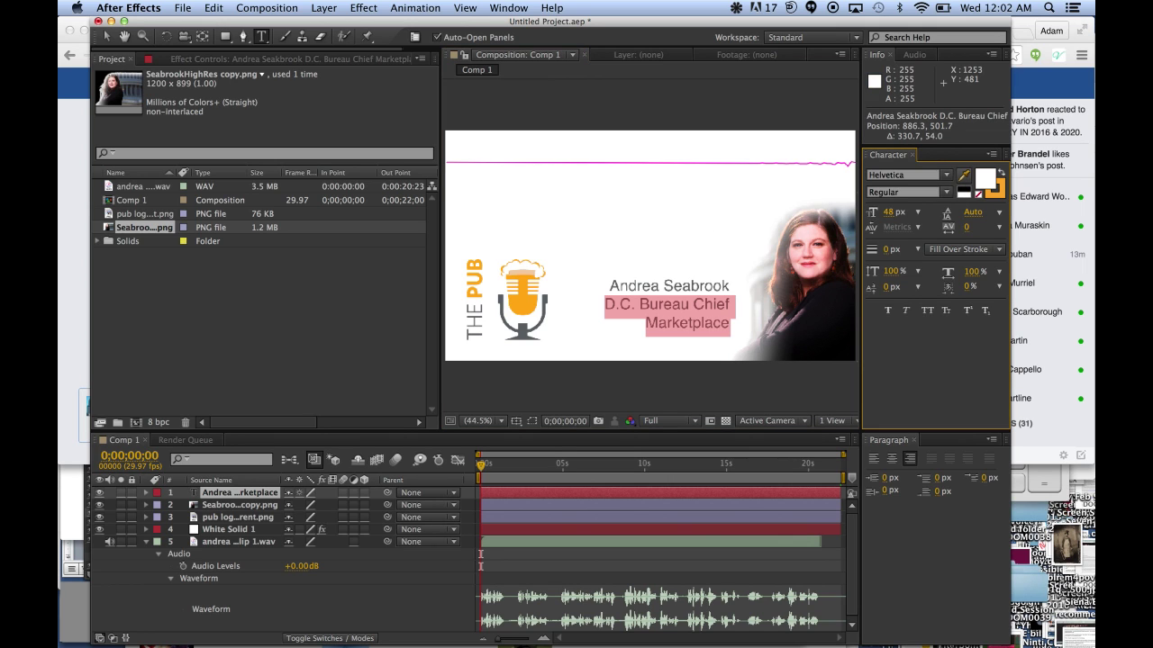
{"action": "left_click", "coordinate": [527, 301]}
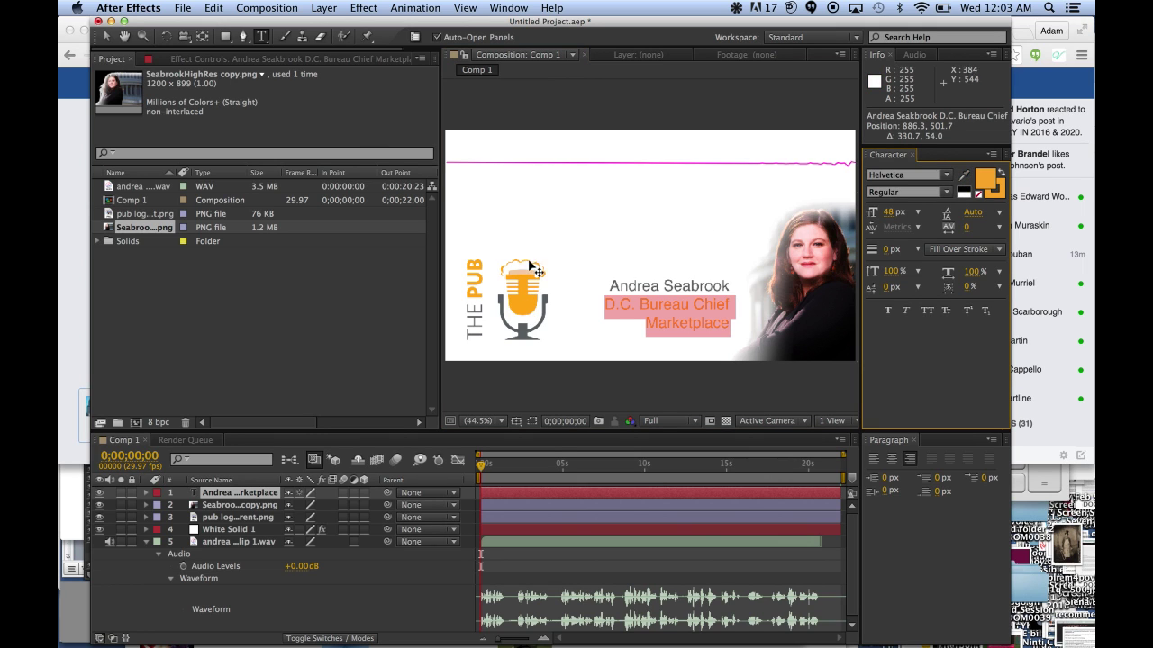
- Make the word 'Marketplace' Faux Italic
{"action": "left_click", "coordinate": [261, 36]}
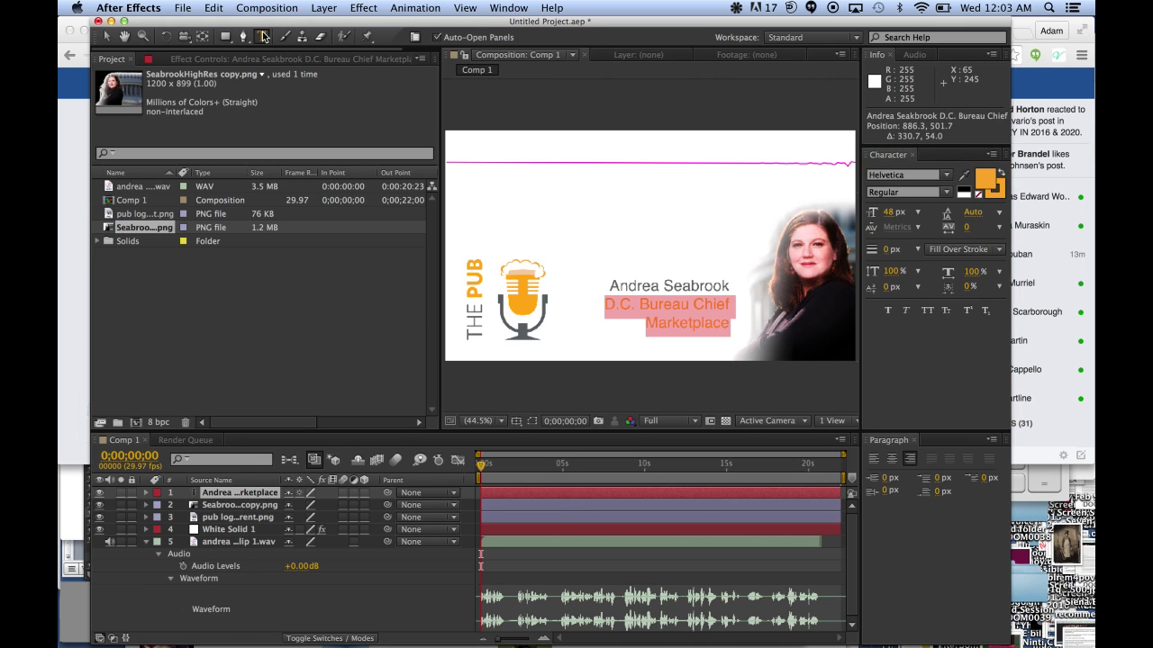
{"action": "left_click", "coordinate": [671, 304]}
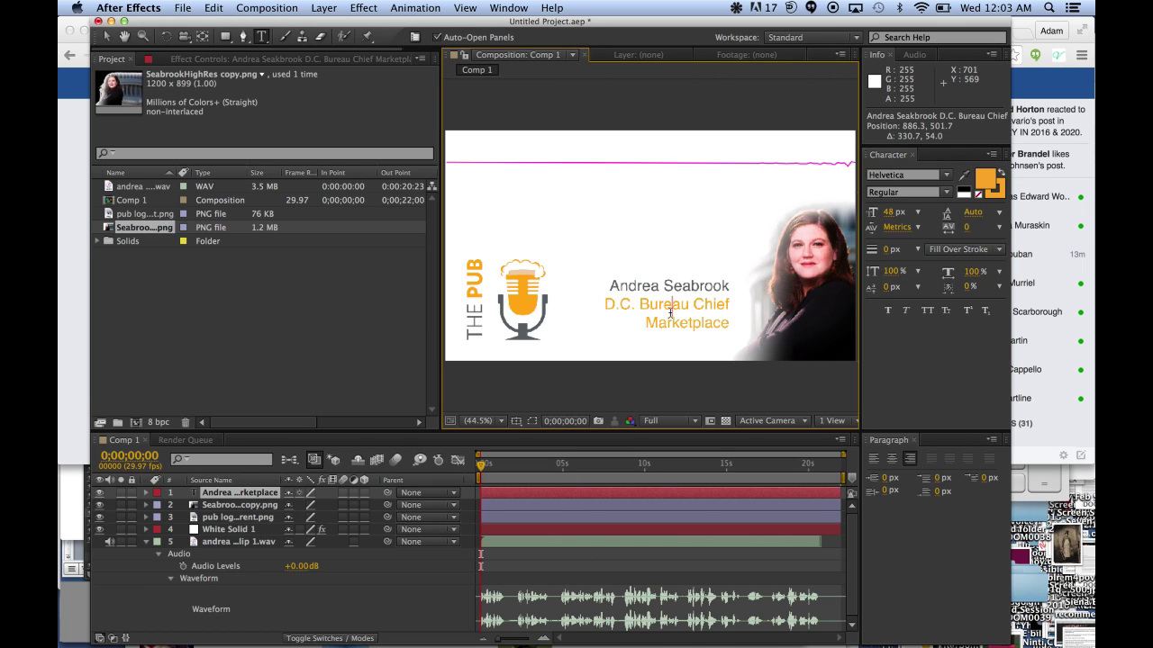
{"action": "left_click_drag", "start_coordinate": [730, 329], "coordinate": [643, 331]}
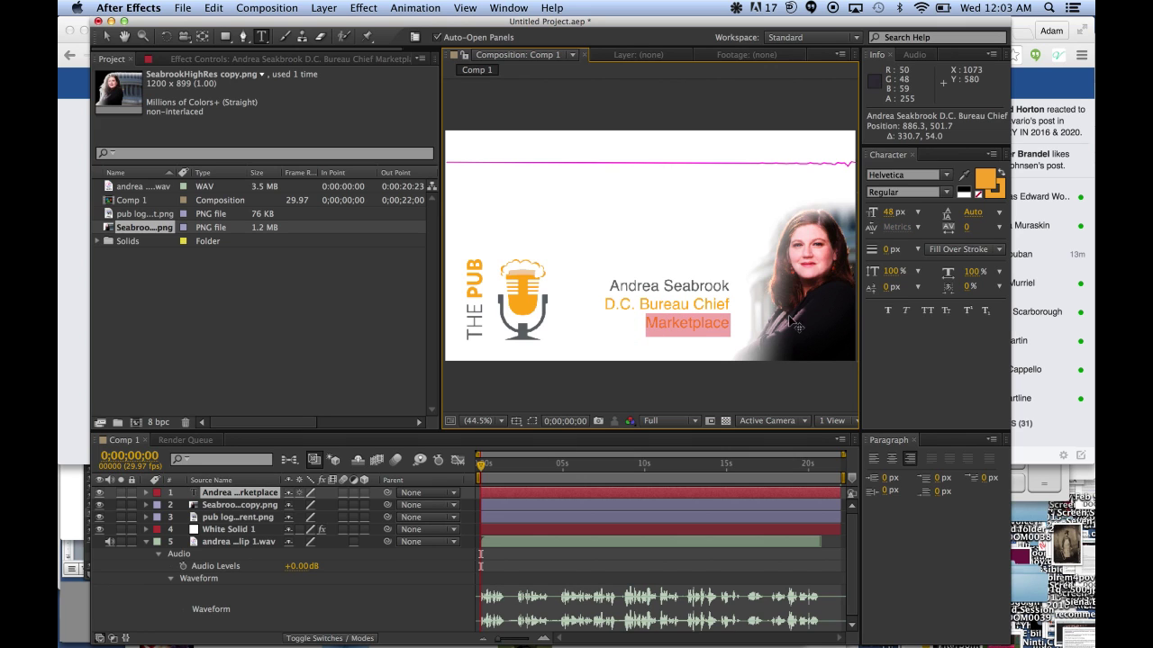
{"action": "left_click", "coordinate": [906, 310]}
{"action": "left_click", "coordinate": [714, 284]}
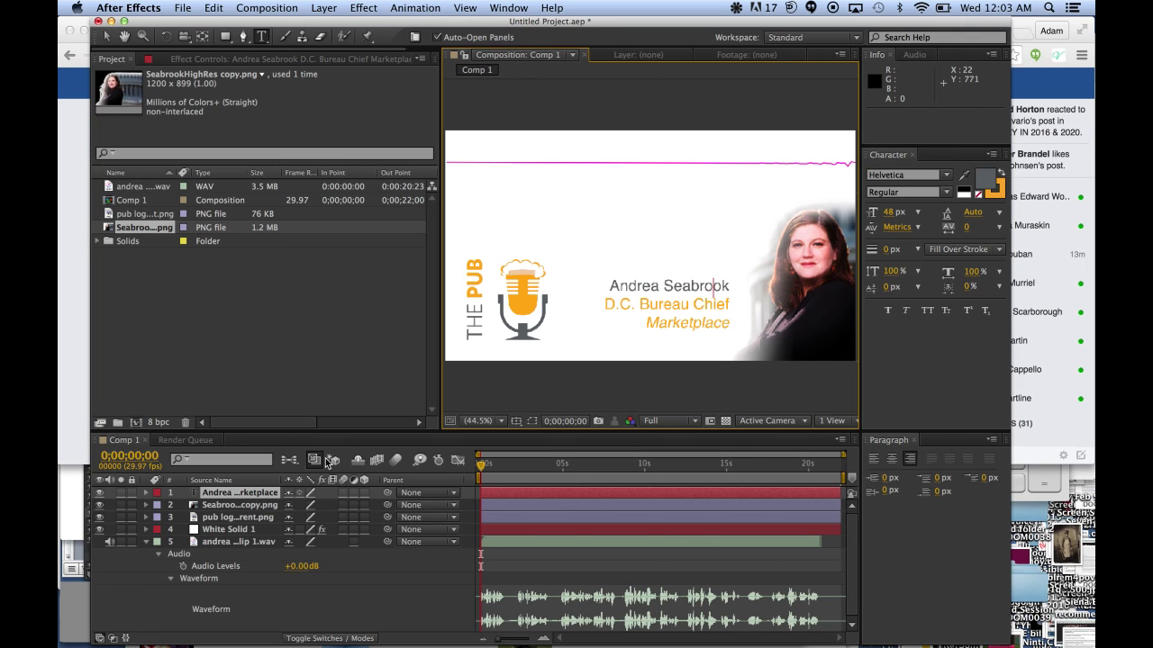
- Eyedrop the waveform's Inside Color orange from the mic and Outside Color white, then preview
{"action": "left_click", "coordinate": [244, 533]}
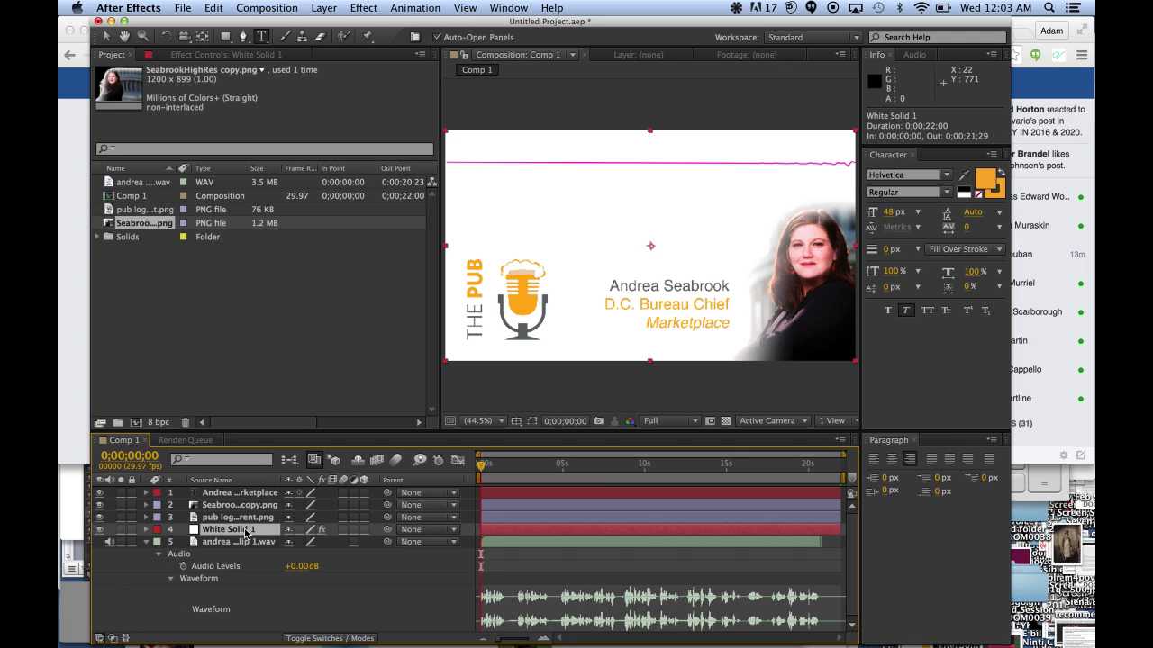
{"action": "left_click", "coordinate": [241, 55]}
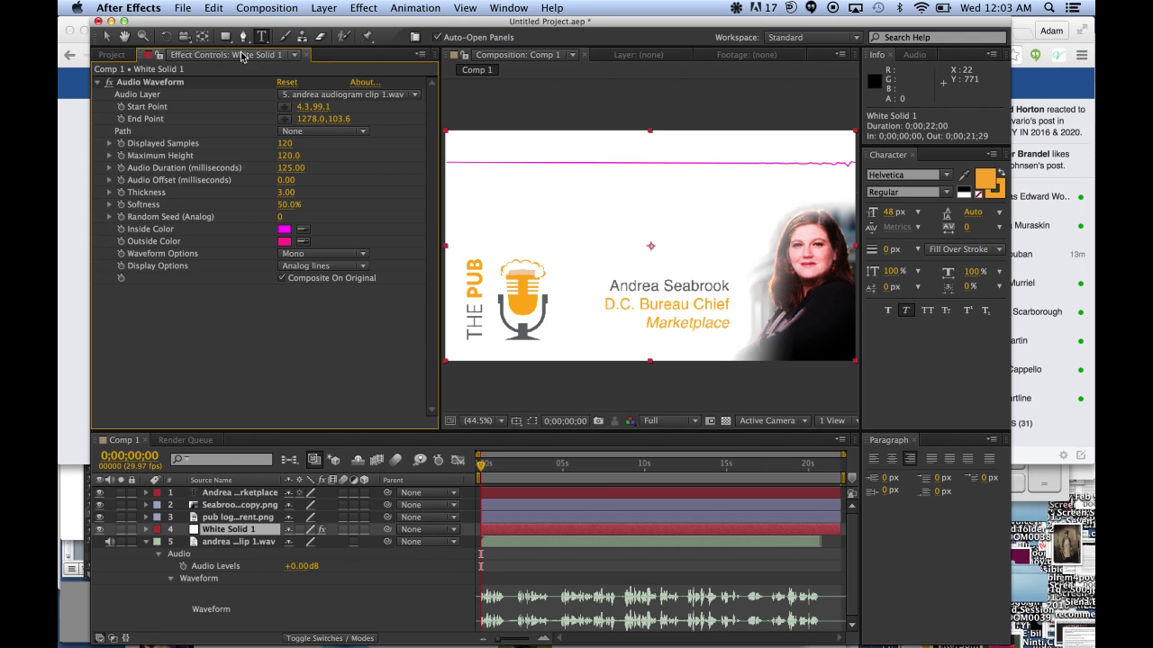
{"action": "left_click", "coordinate": [303, 232]}
{"action": "left_click", "coordinate": [529, 308]}
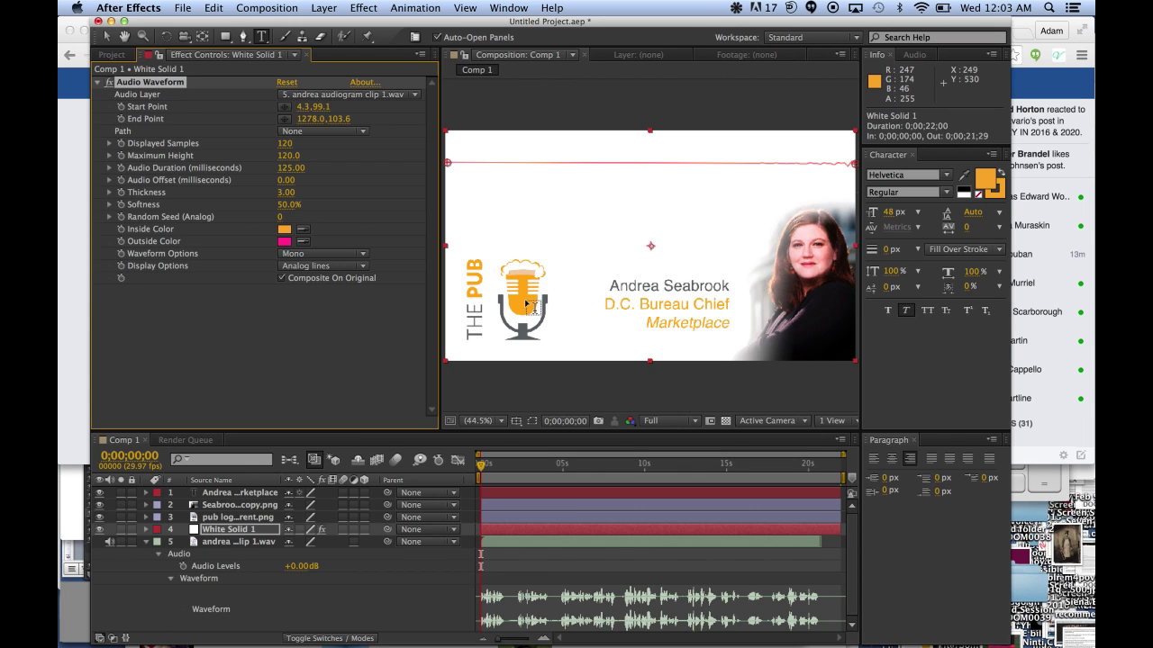
{"action": "left_click", "coordinate": [304, 243]}
{"action": "left_click", "coordinate": [518, 208]}
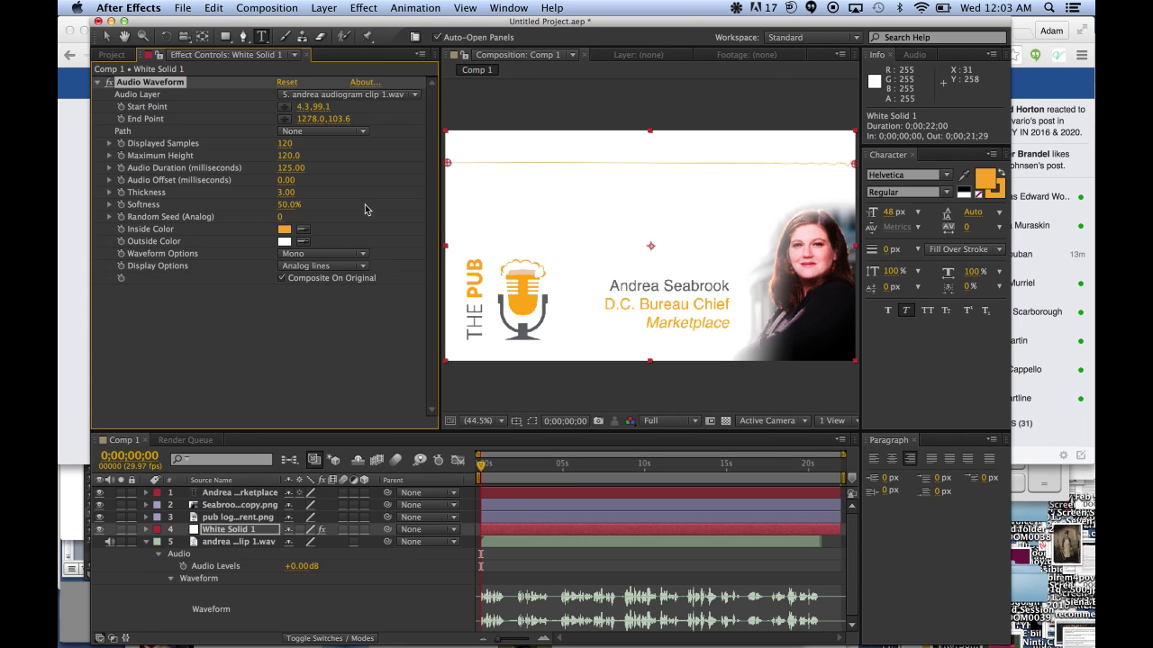
{"action": "key", "text": "space"}
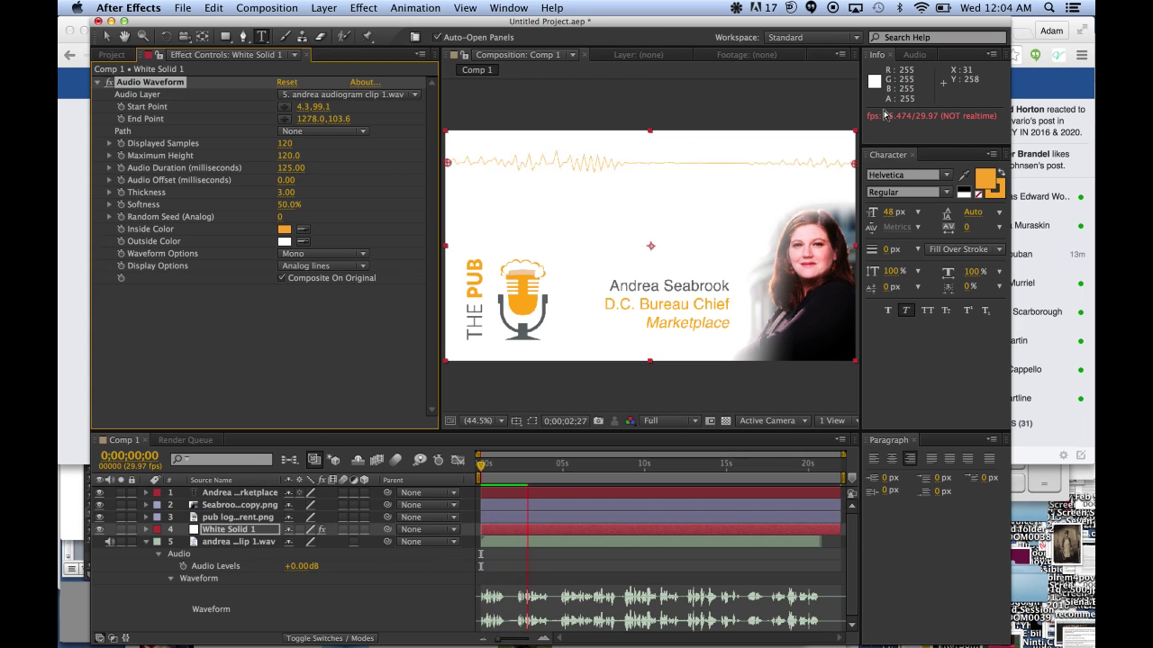
{"action": "key", "text": "space"}
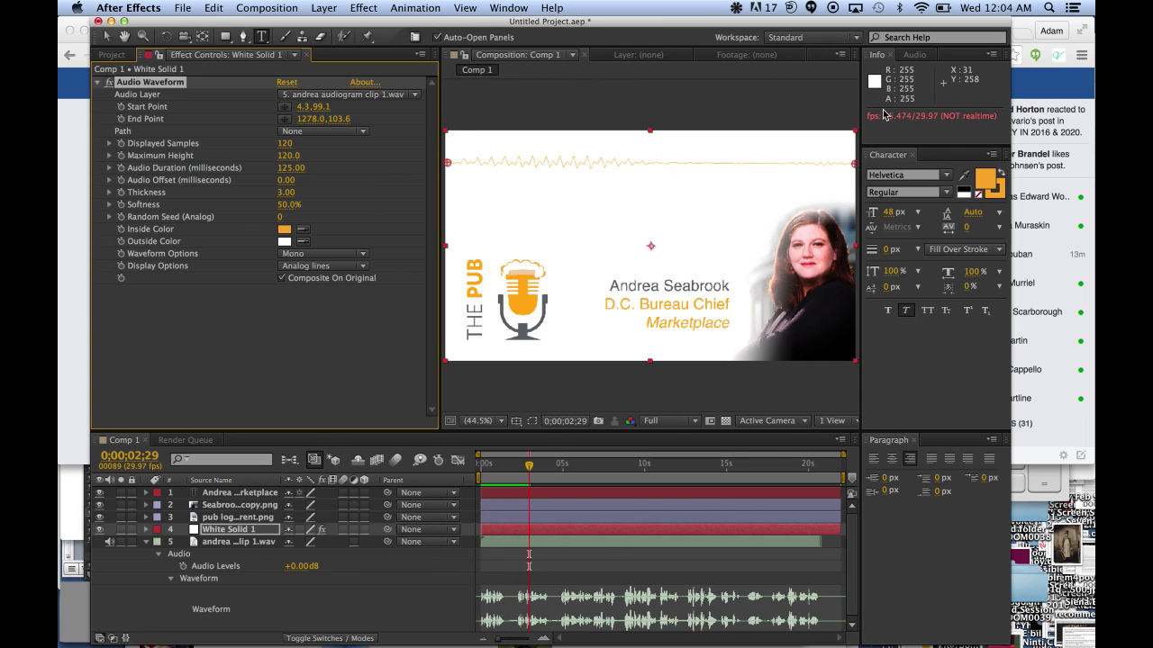
- Thicken the waveform and set its Maximum Height to 150, after trying 500 and 100
{"action": "left_click", "coordinate": [855, 164]}
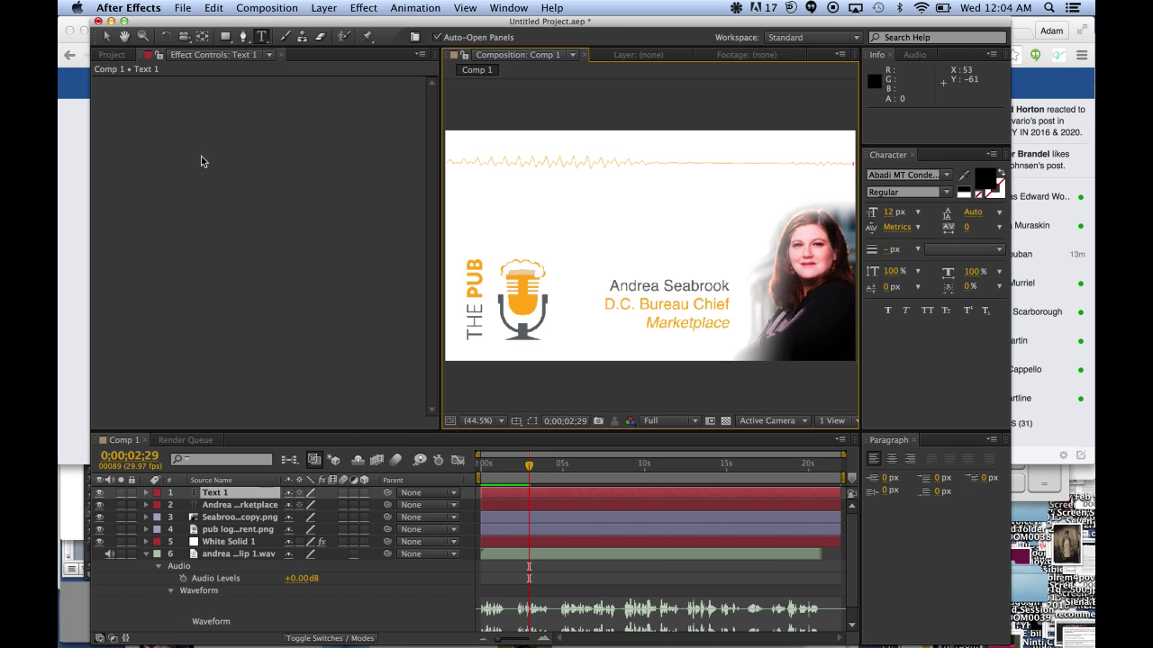
{"action": "left_click", "coordinate": [225, 541]}
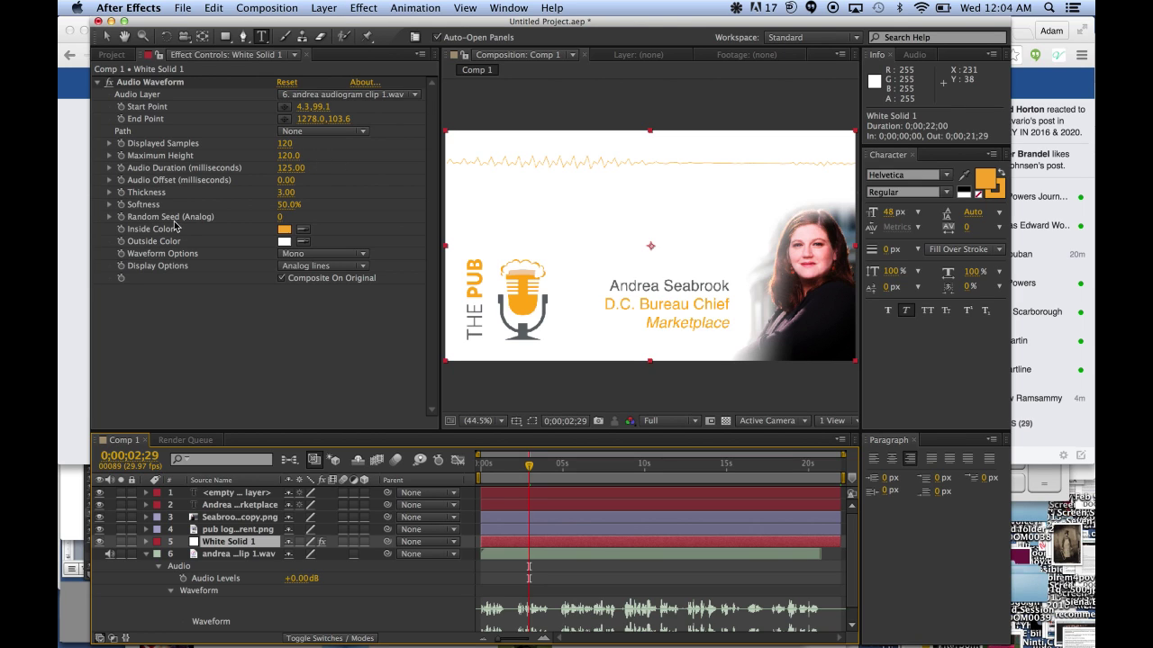
{"action": "left_click", "coordinate": [109, 193]}
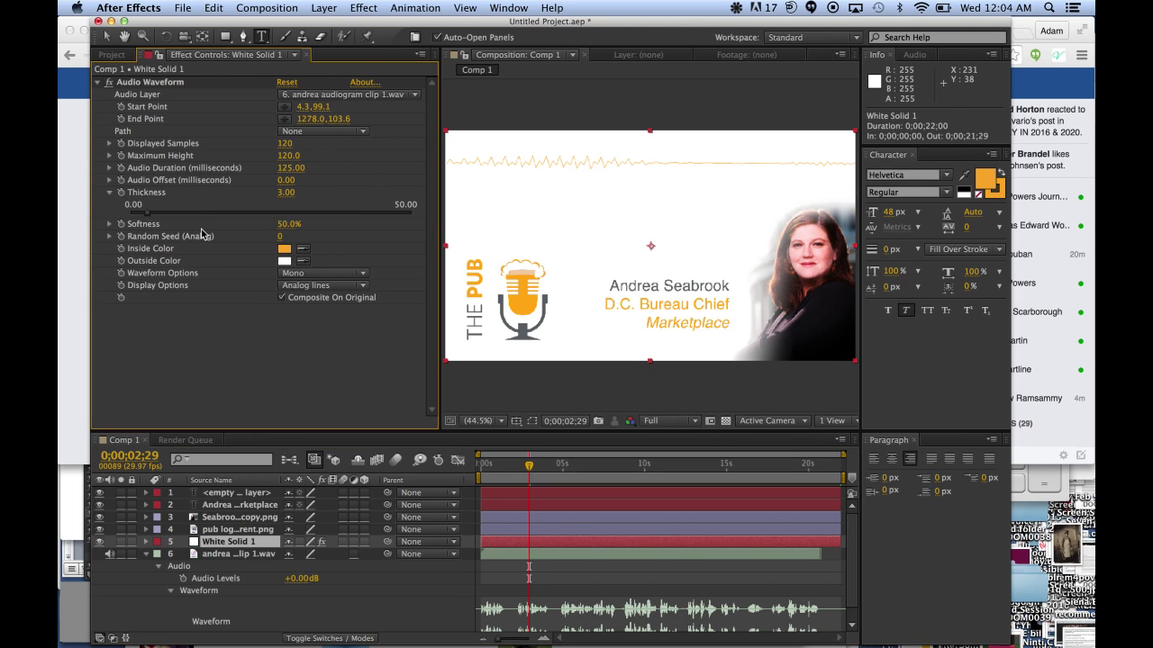
{"action": "left_click_drag", "start_coordinate": [148, 217], "coordinate": [282, 208]}
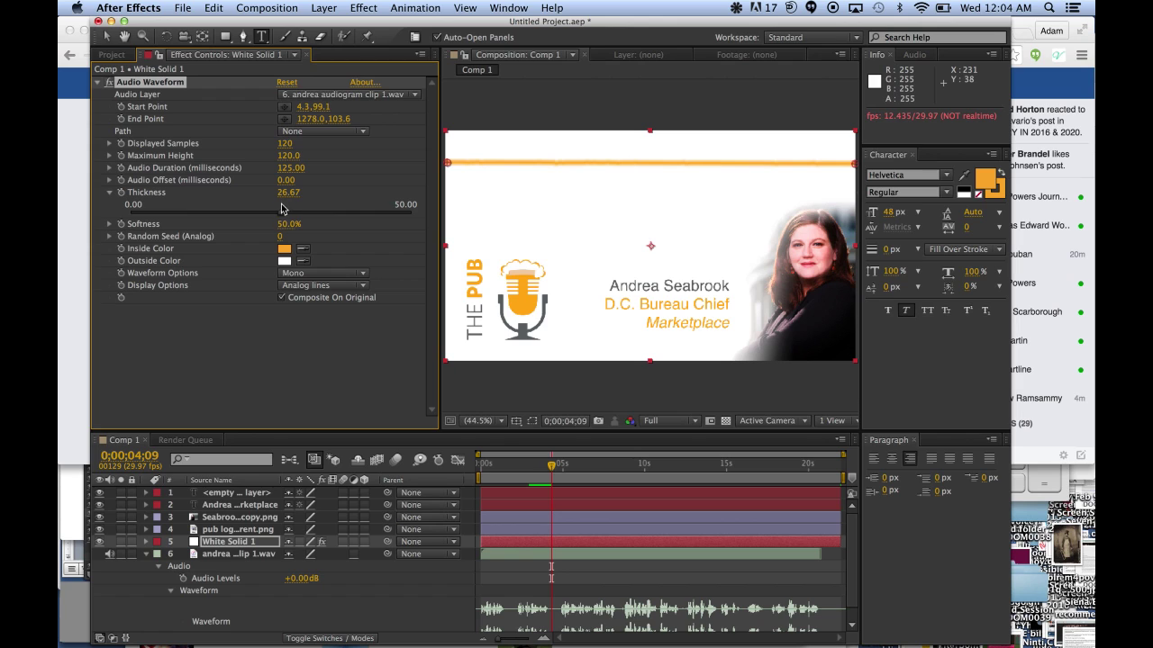
{"action": "left_click", "coordinate": [290, 156]}
{"action": "type", "text": "500"}
{"action": "key", "text": "Return"}
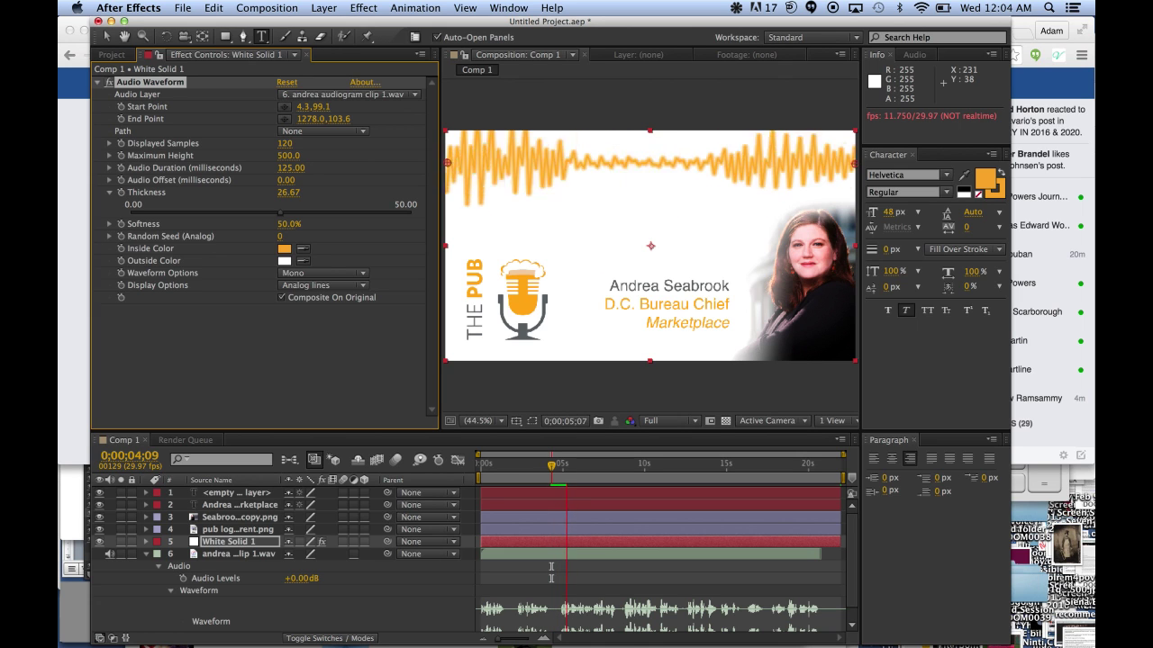
{"action": "left_click", "coordinate": [284, 159]}
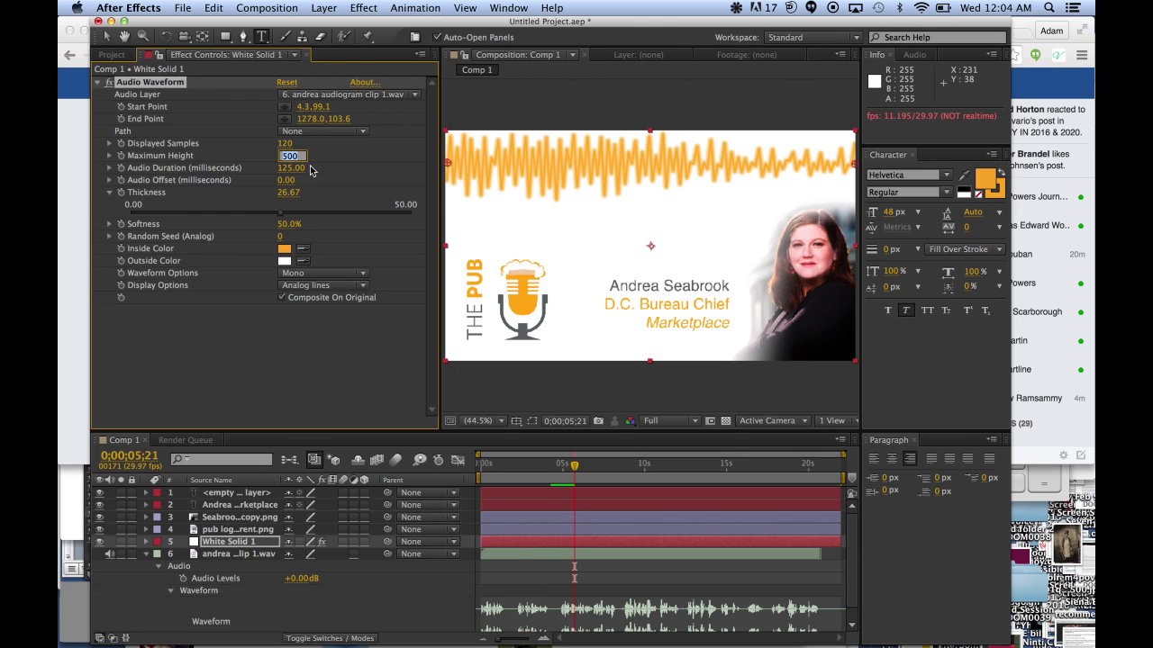
{"action": "type", "text": "100"}
{"action": "key", "text": "Return"}
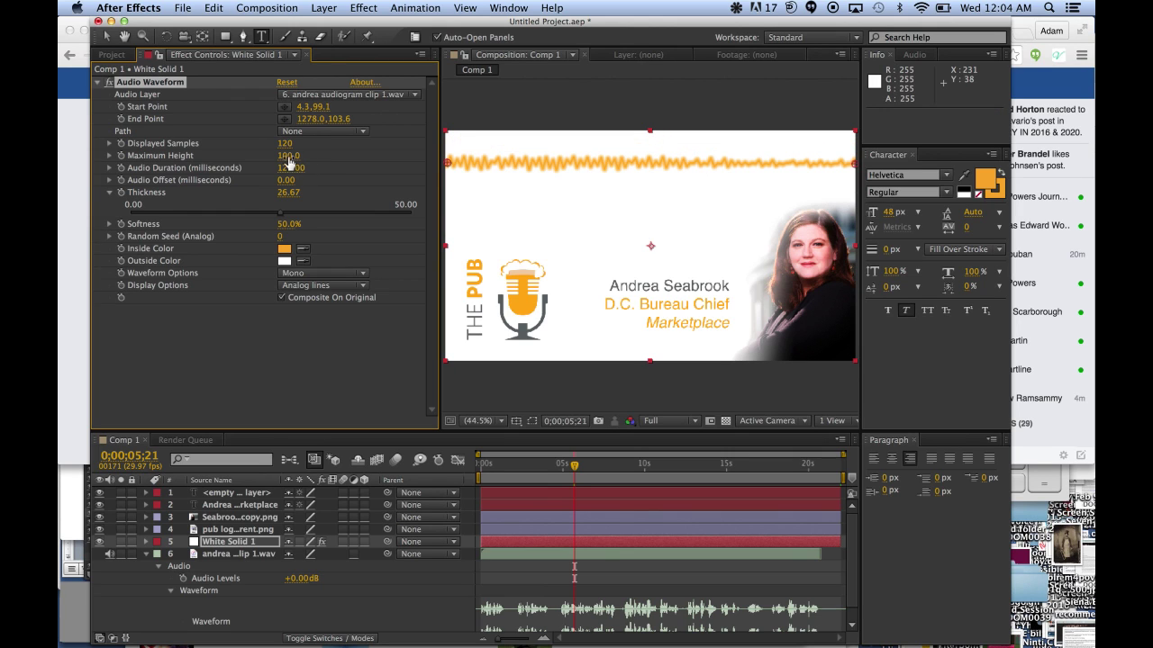
{"action": "left_click", "coordinate": [288, 157]}
{"action": "type", "text": "150"}
{"action": "key", "text": "Return"}
- Set waveform Thickness to 10 and Display Options to Digital, after briefly trying Dots
{"action": "left_click", "coordinate": [188, 216]}
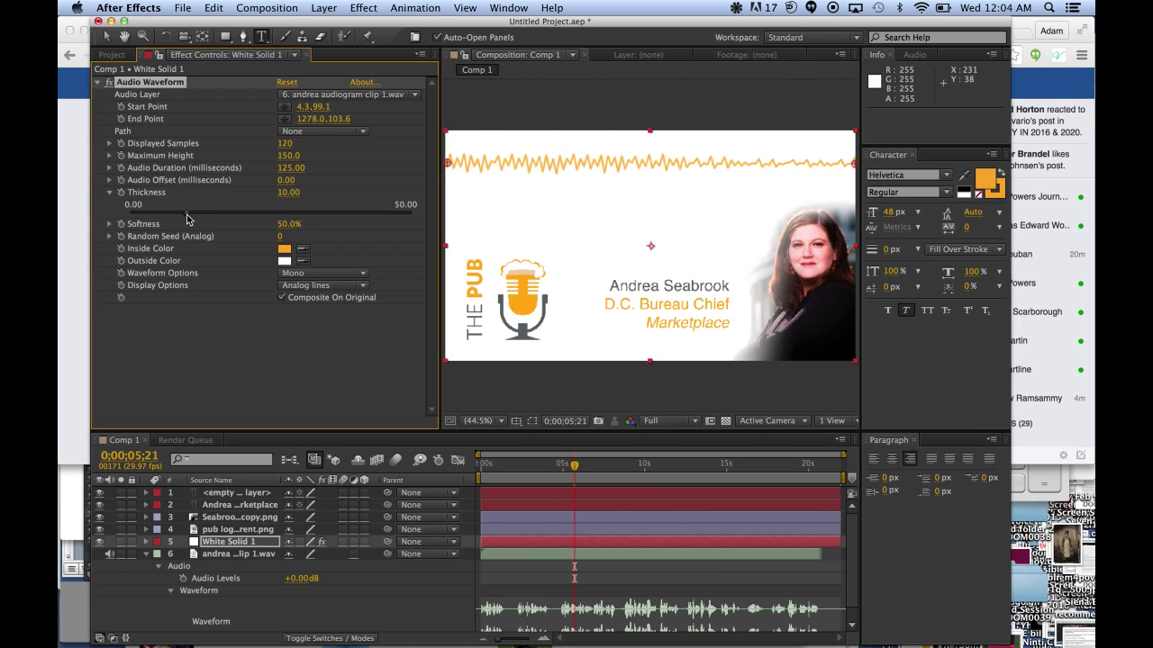
{"action": "left_click", "coordinate": [314, 286]}
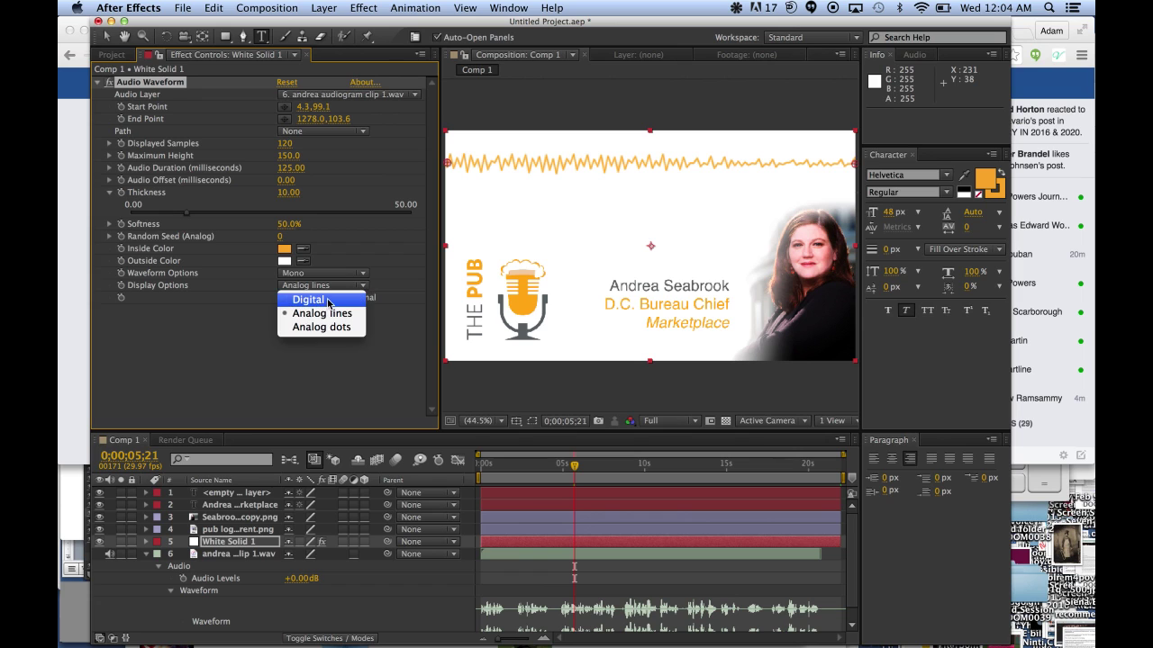
{"action": "left_click", "coordinate": [329, 303]}
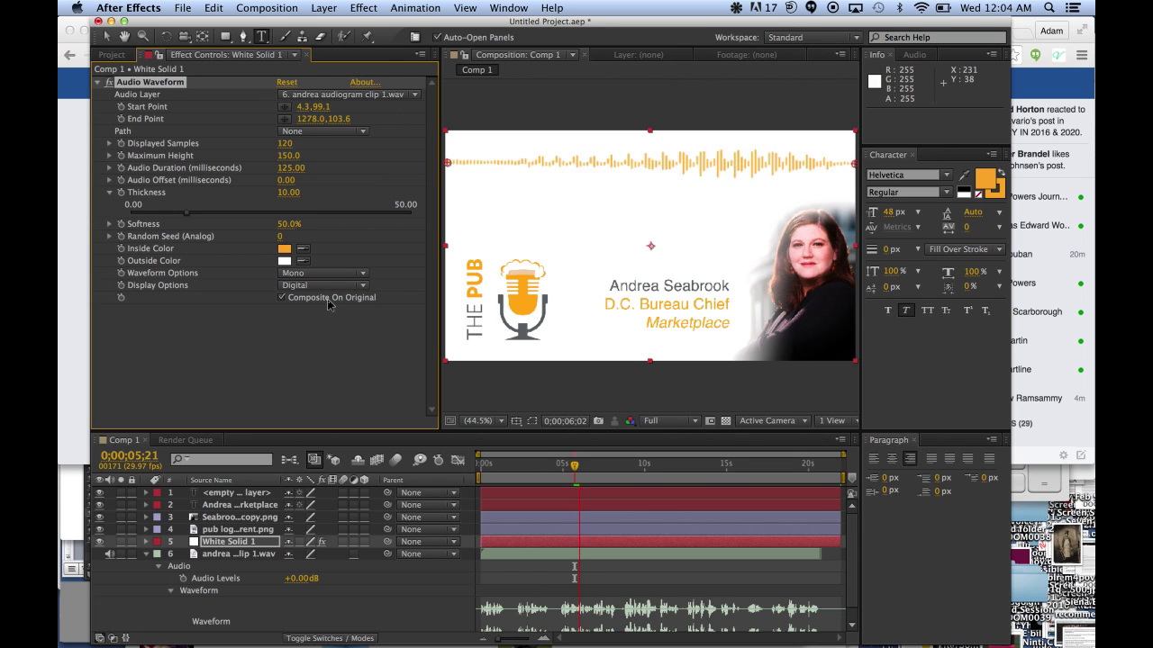
{"action": "left_click", "coordinate": [328, 286]}
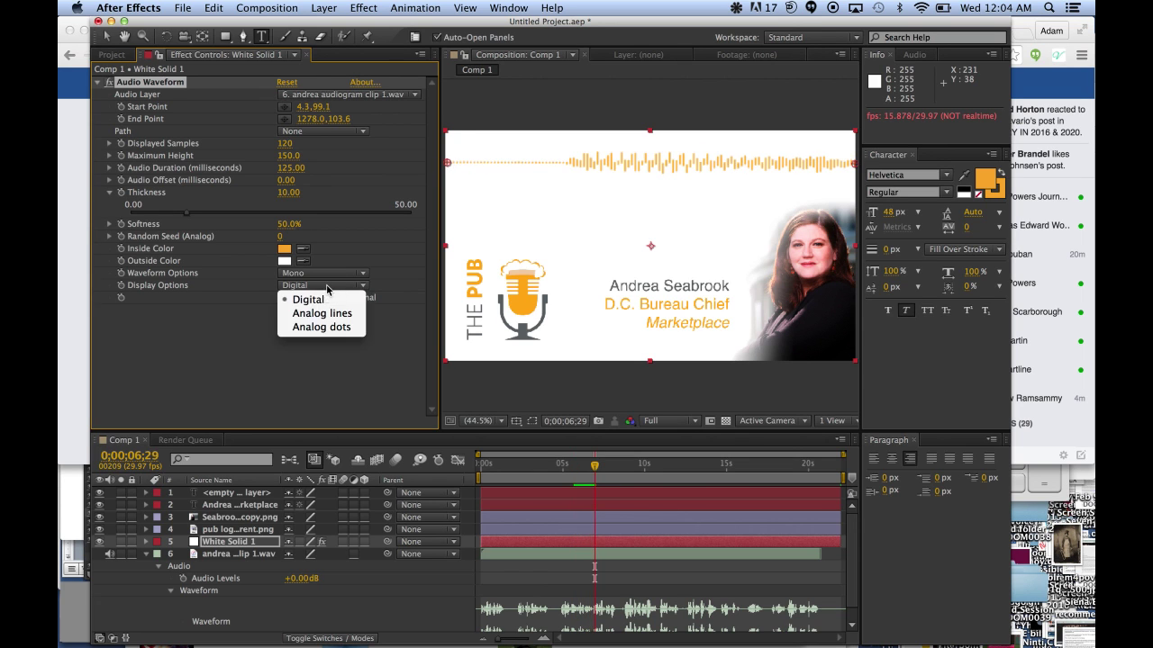
{"action": "left_click", "coordinate": [325, 329]}
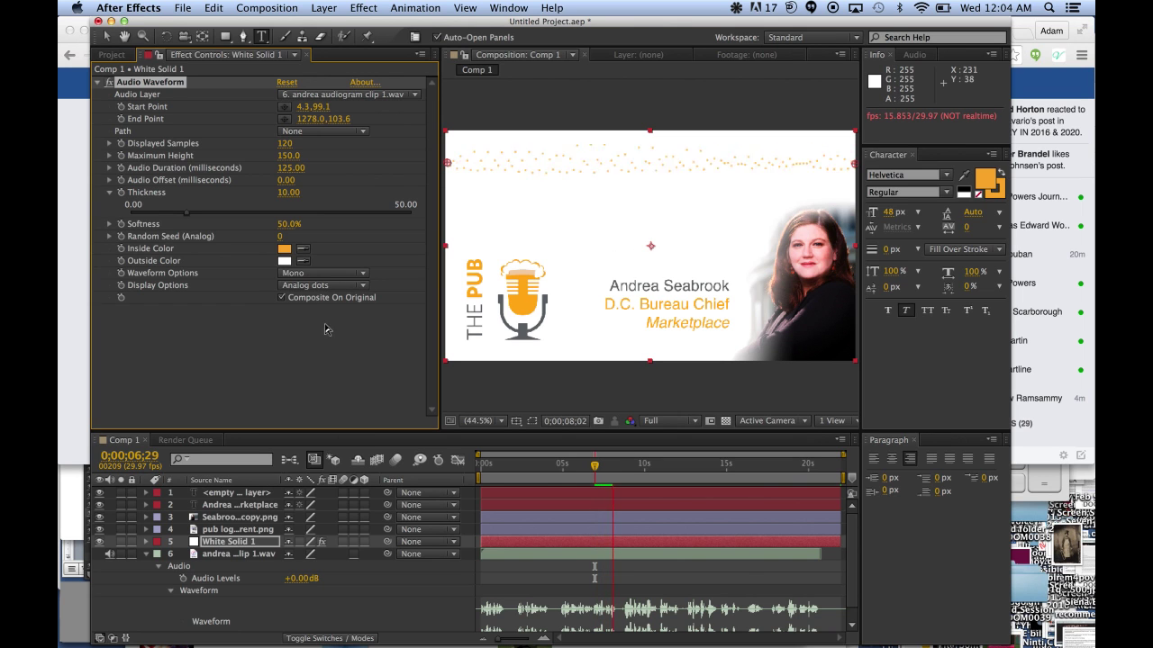
{"action": "left_click", "coordinate": [322, 288]}
{"action": "left_click", "coordinate": [321, 301]}
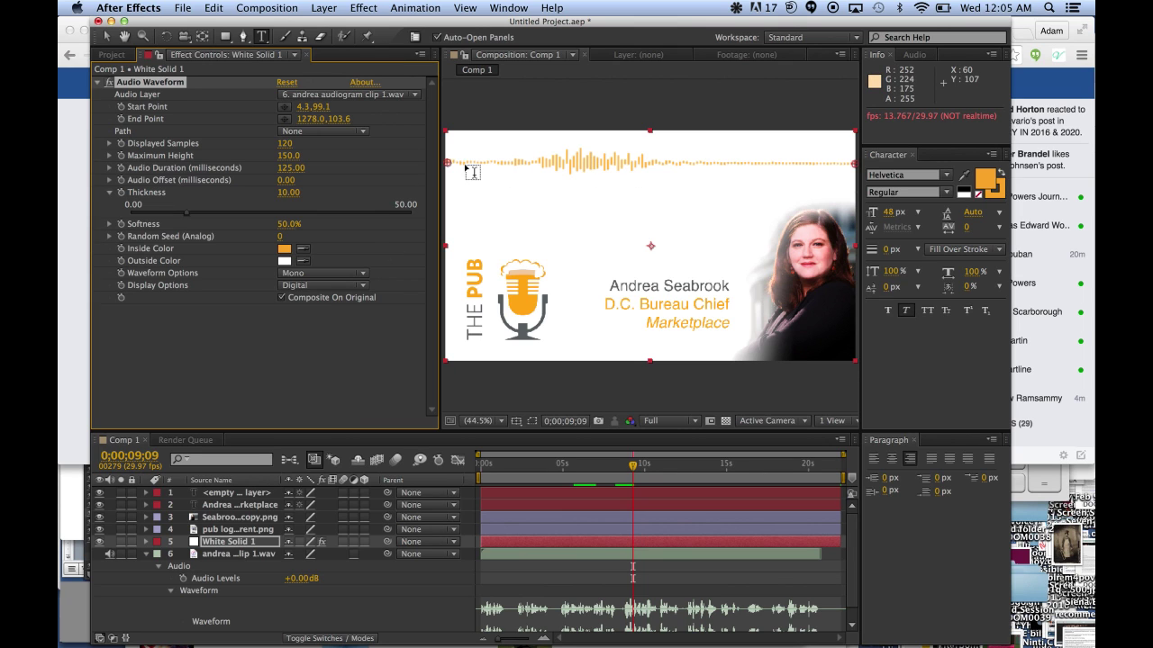
- Set the waveform's Audio Duration to 20 and preview the smoother result
{"action": "left_click", "coordinate": [290, 168]}
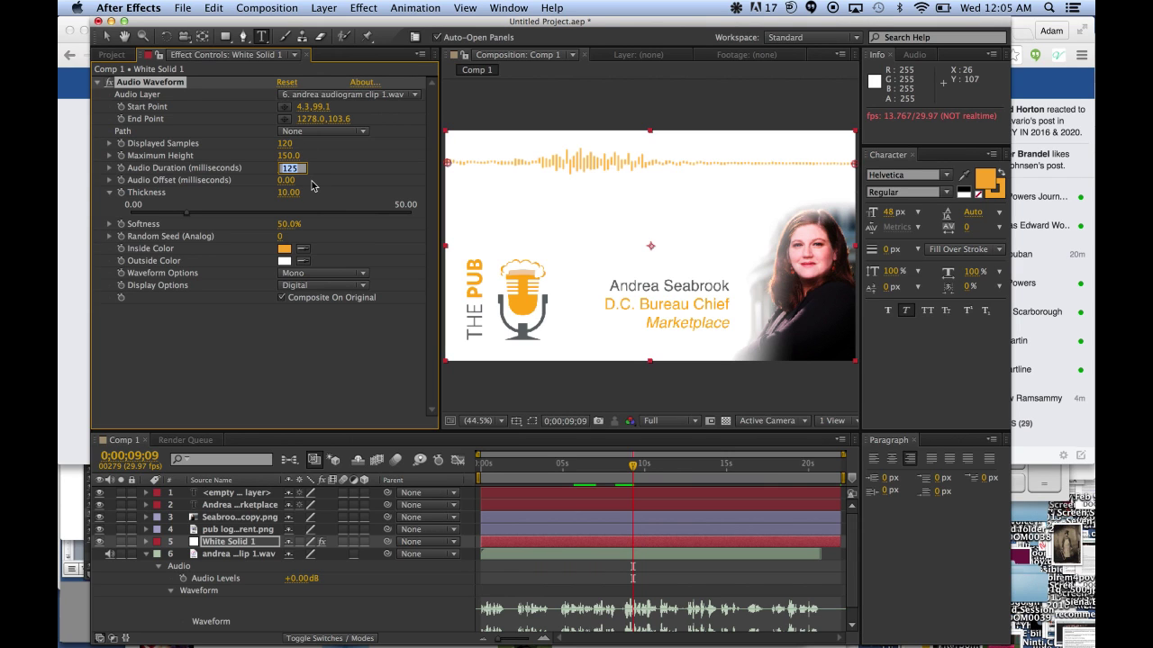
{"action": "type", "text": "20"}
{"action": "key", "text": "Return"}
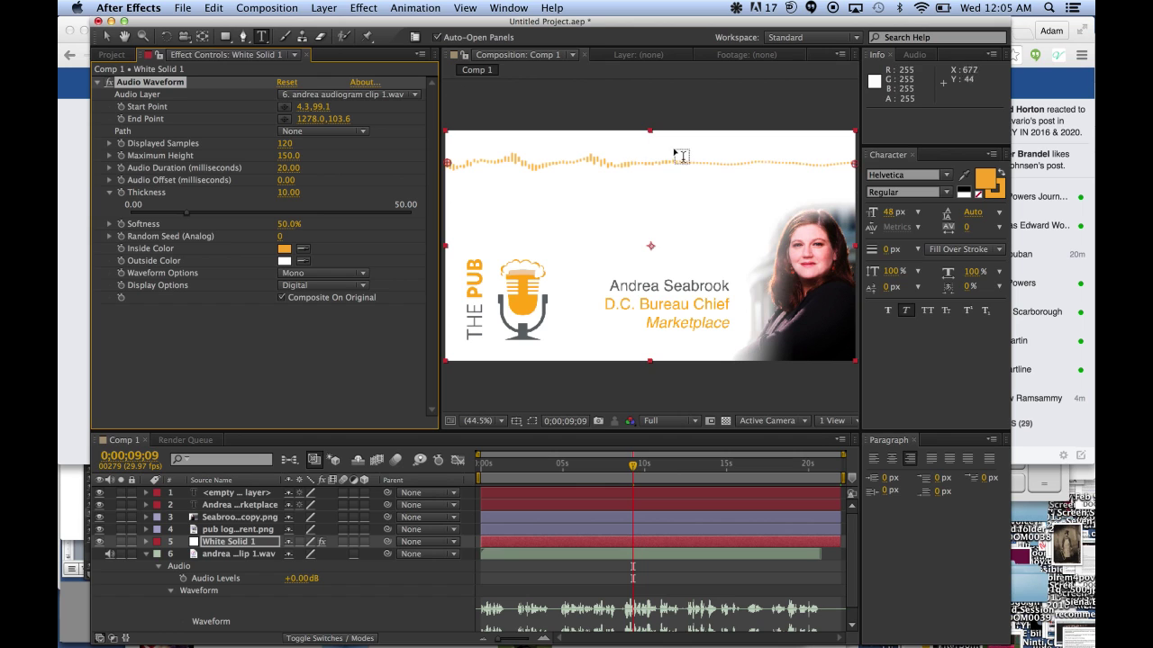
{"action": "key", "text": "space"}
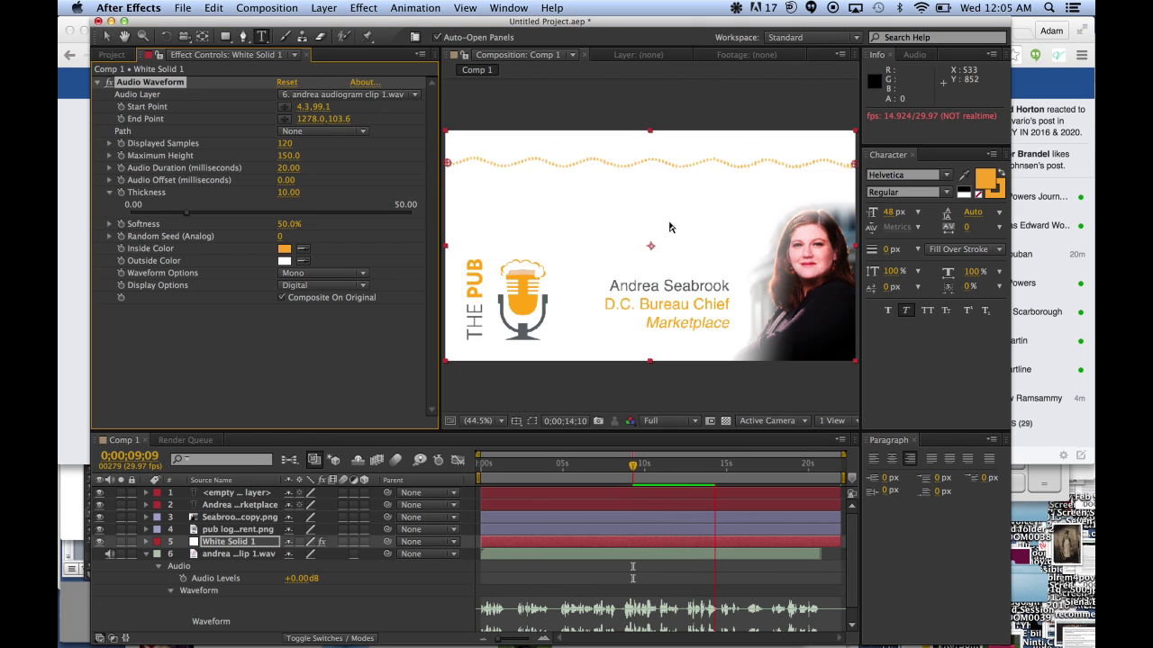
- Preview the composition and stop playback near 0;00;00;26
{"action": "left_click", "coordinate": [822, 184]}
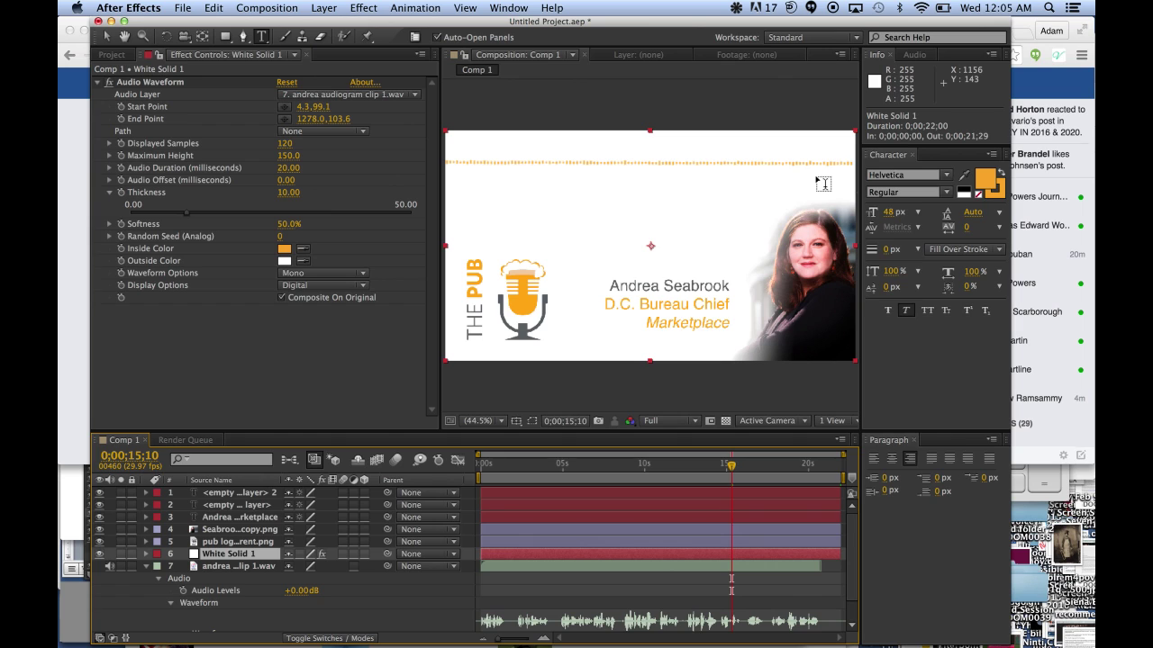
{"action": "key", "text": "space"}
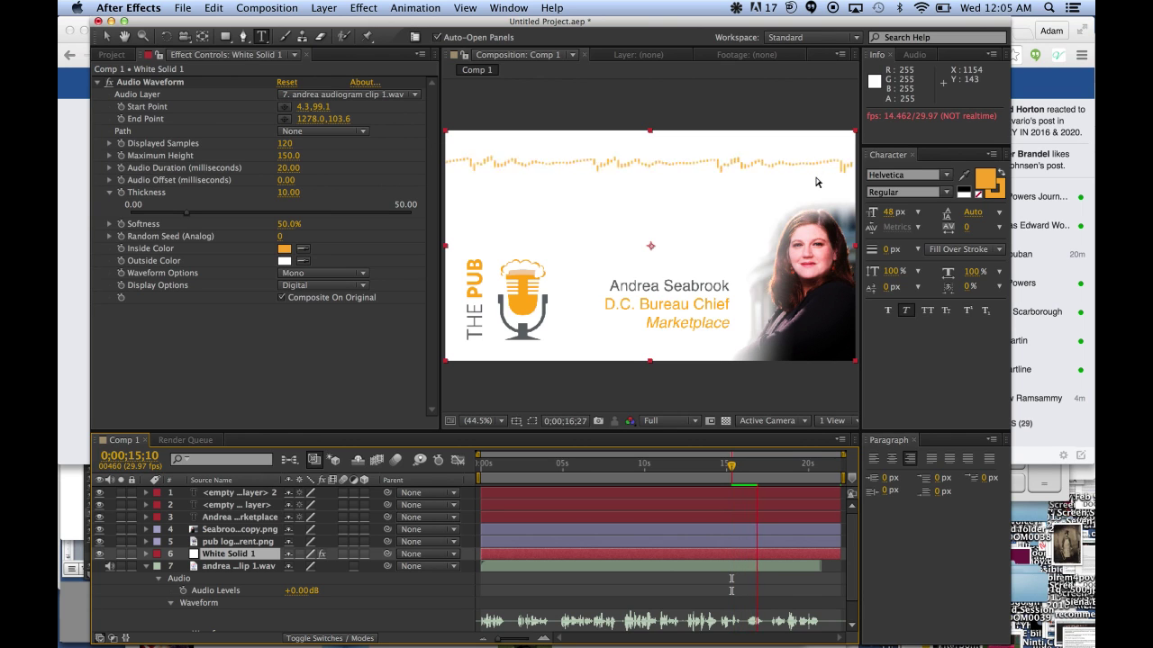
{"action": "left_click", "coordinate": [494, 466]}
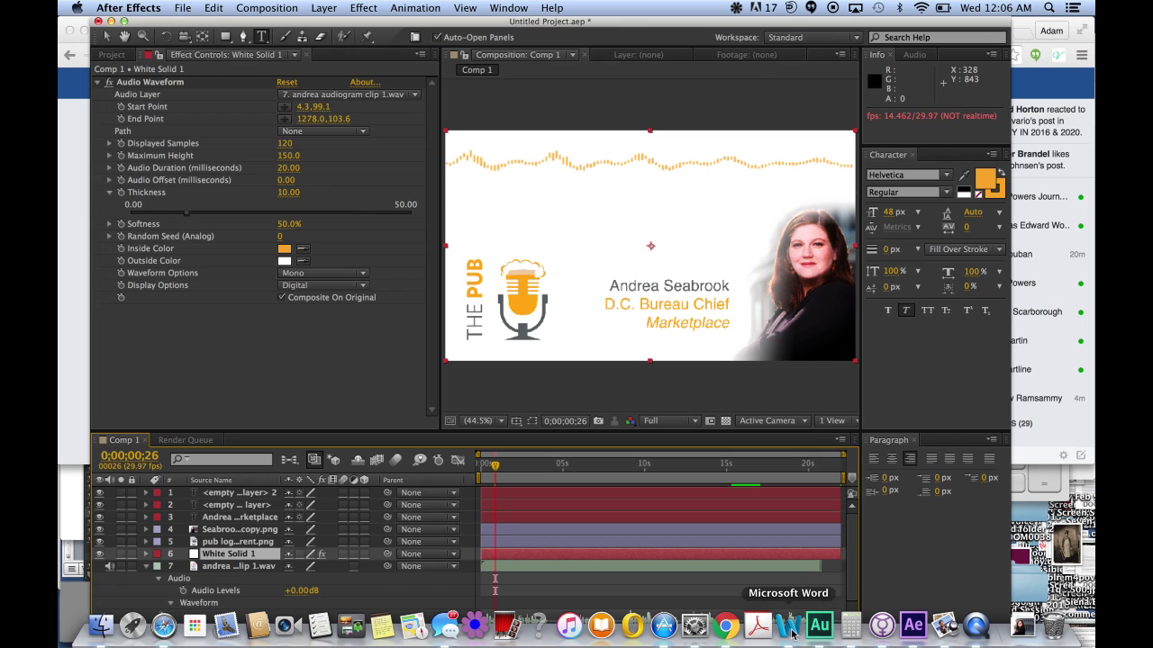
{"action": "left_click", "coordinate": [789, 630]}
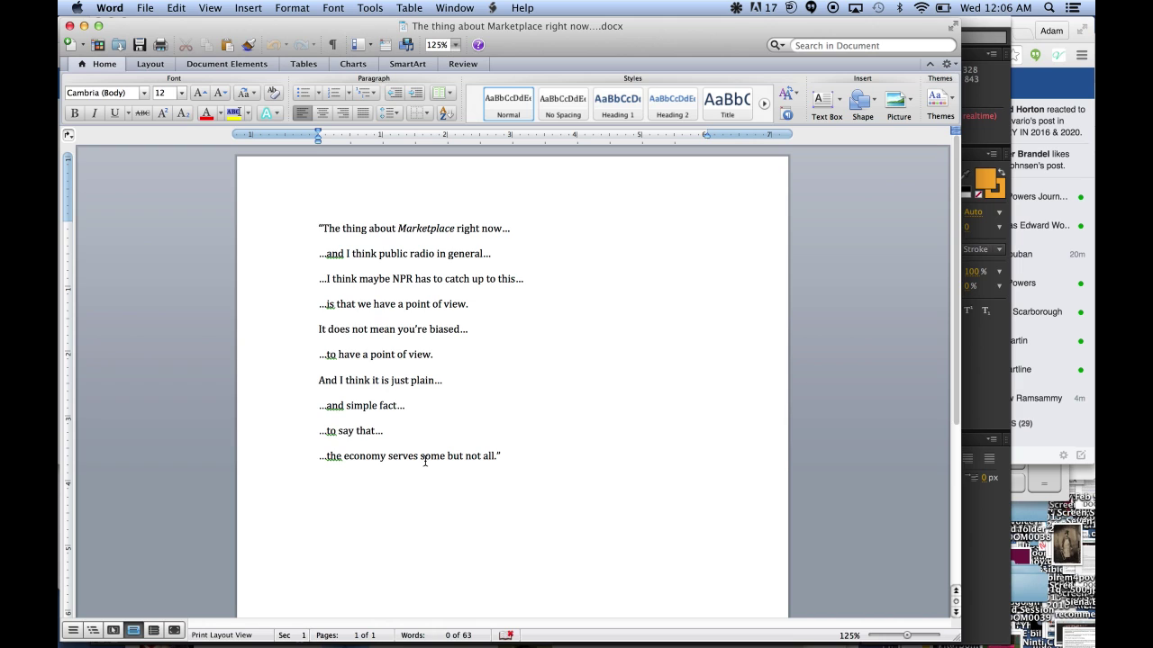
- Copy the transcript's first line 'The thing about Marketplace right now…' from Word
{"action": "left_click_drag", "start_coordinate": [512, 231], "coordinate": [316, 224]}
{"action": "key", "text": "super+c"}
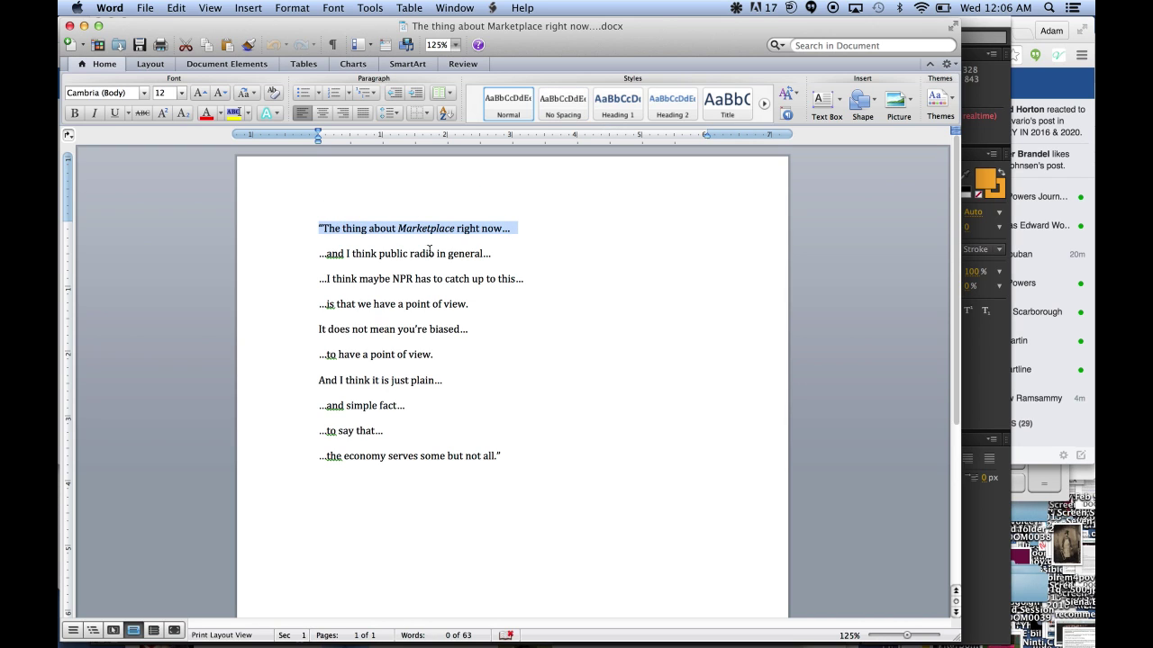
{"action": "left_click", "coordinate": [536, 257]}
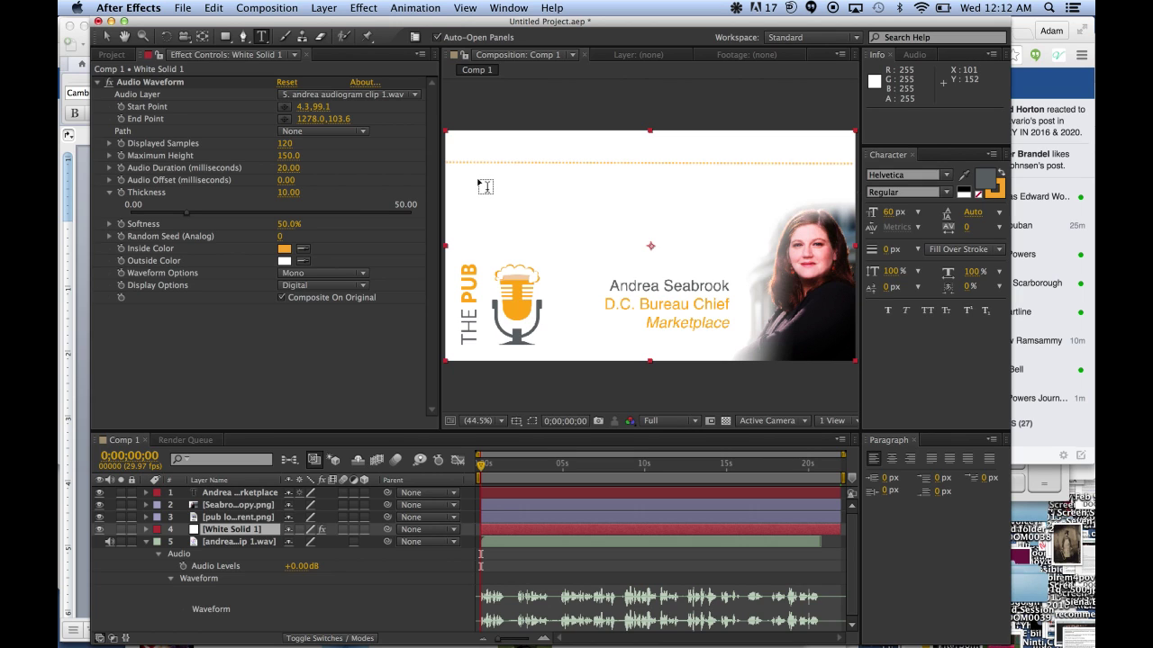
- Paste 'The thing about Marketplace right now…' into a new text box positioned above the logo
{"action": "left_click_drag", "start_coordinate": [475, 179], "coordinate": [745, 257]}
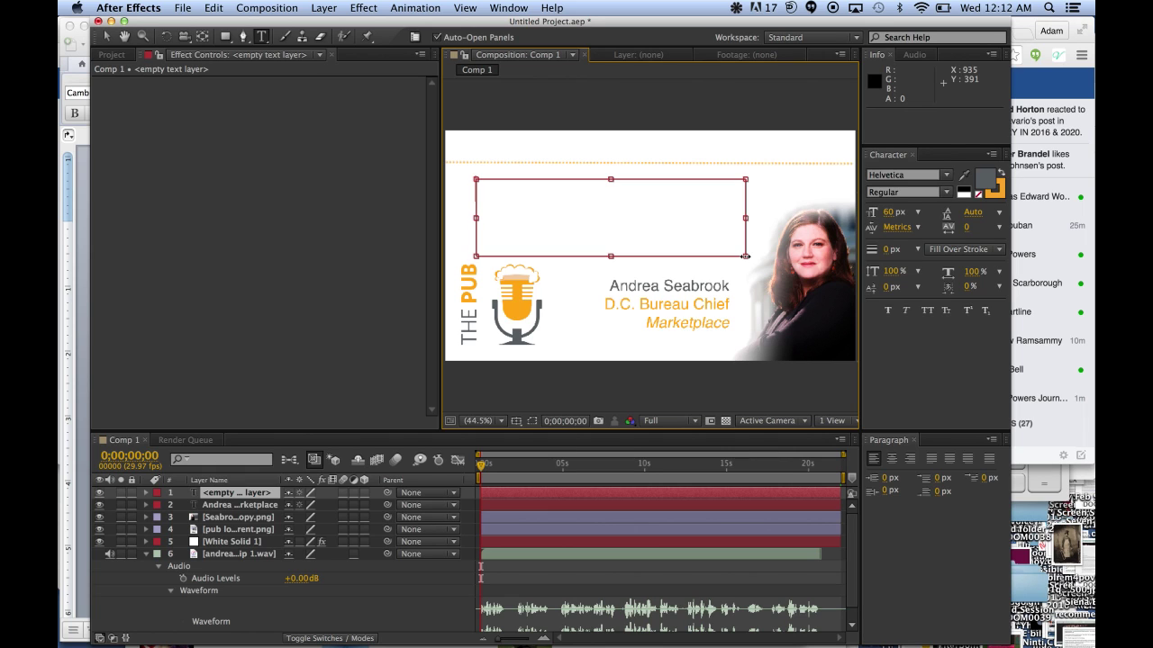
{"action": "key", "text": "super+v"}
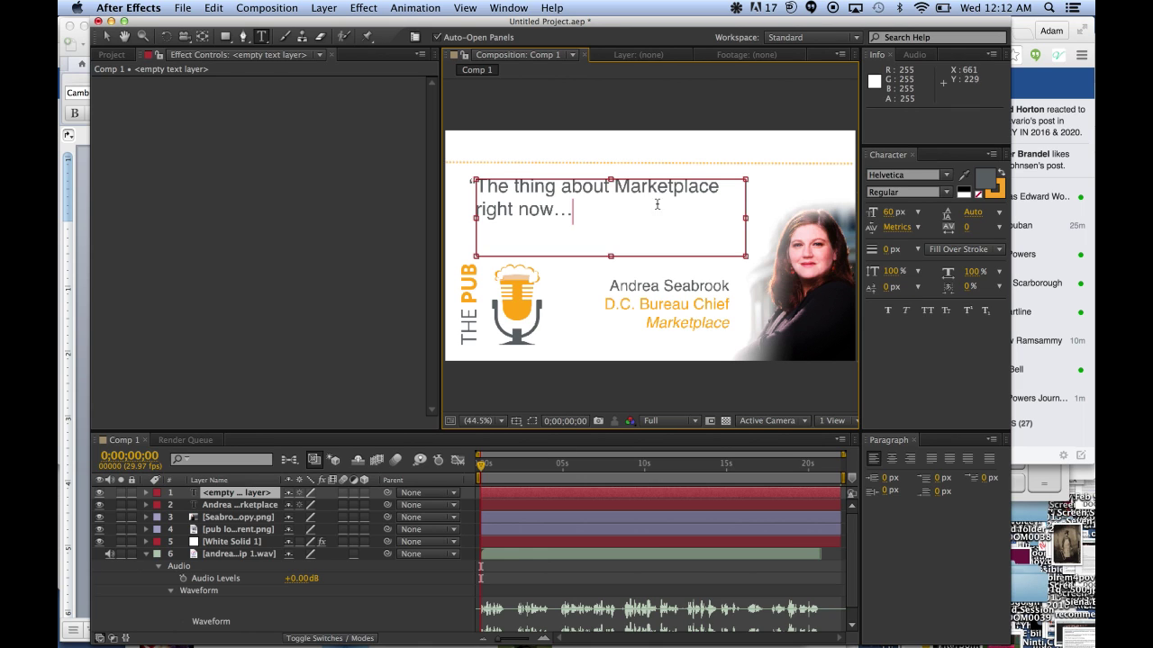
{"action": "left_click", "coordinate": [105, 36]}
{"action": "left_click", "coordinate": [540, 207]}
{"action": "left_click_drag", "start_coordinate": [540, 206], "coordinate": [550, 217]}
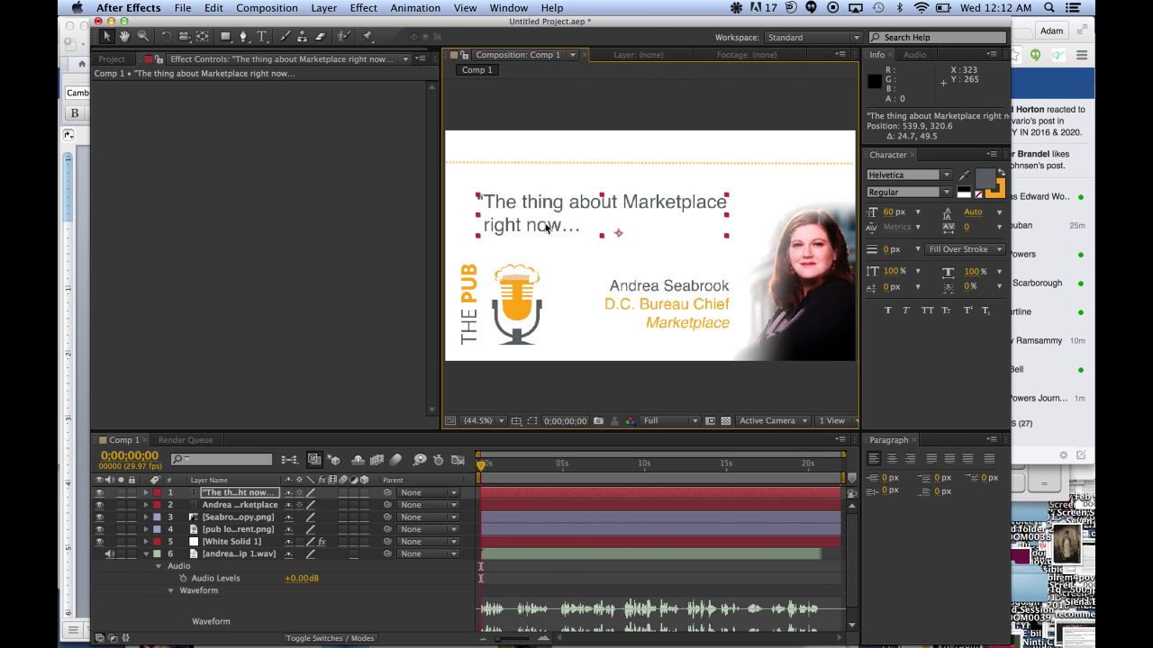
{"action": "left_click", "coordinate": [520, 288]}
{"action": "left_click_drag", "start_coordinate": [520, 289], "coordinate": [520, 290]}
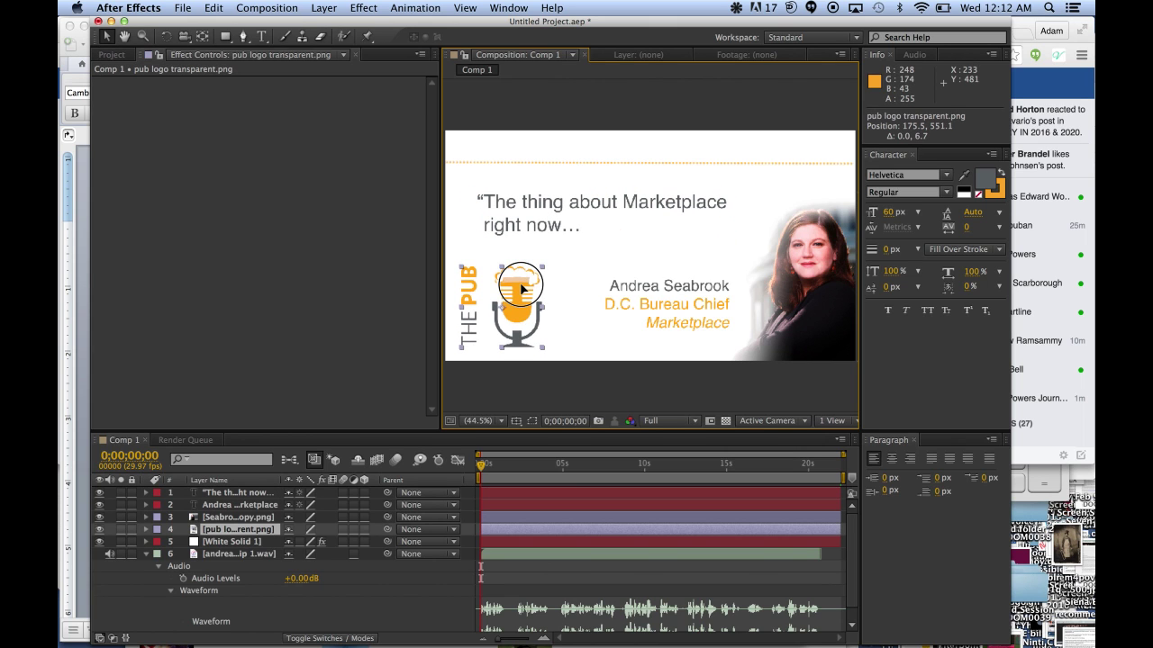
{"action": "left_click", "coordinate": [544, 225]}
{"action": "left_click_drag", "start_coordinate": [544, 224], "coordinate": [547, 224]}
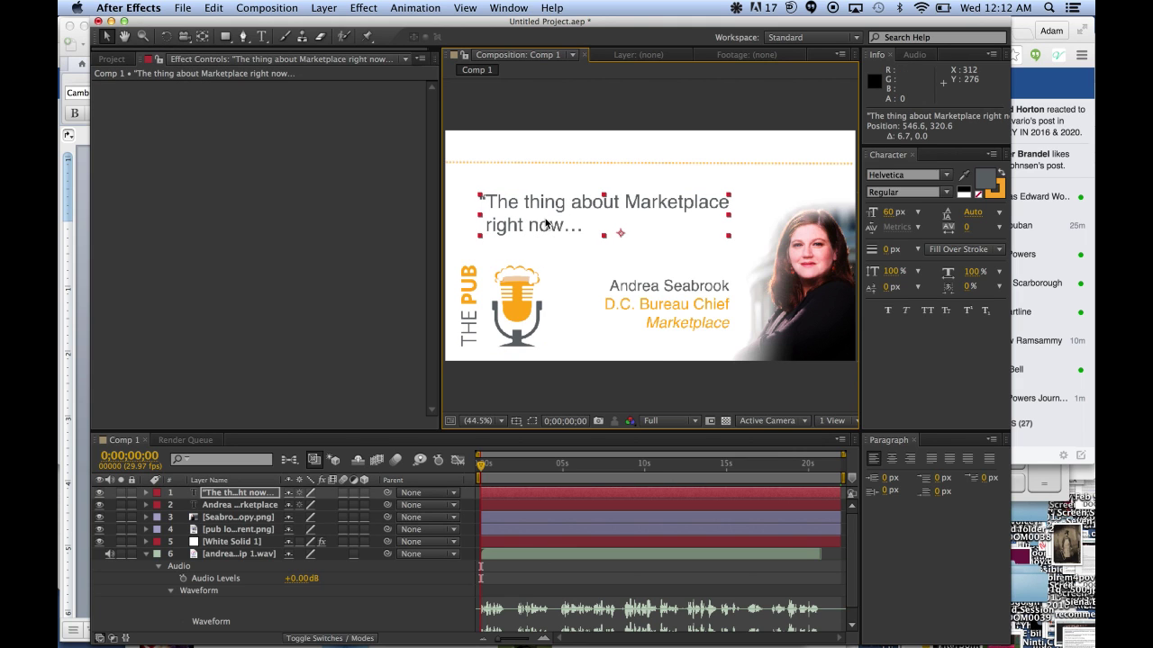
- Trim the caption layer's out point to end at 0;00;01;26
{"action": "left_click", "coordinate": [644, 266]}
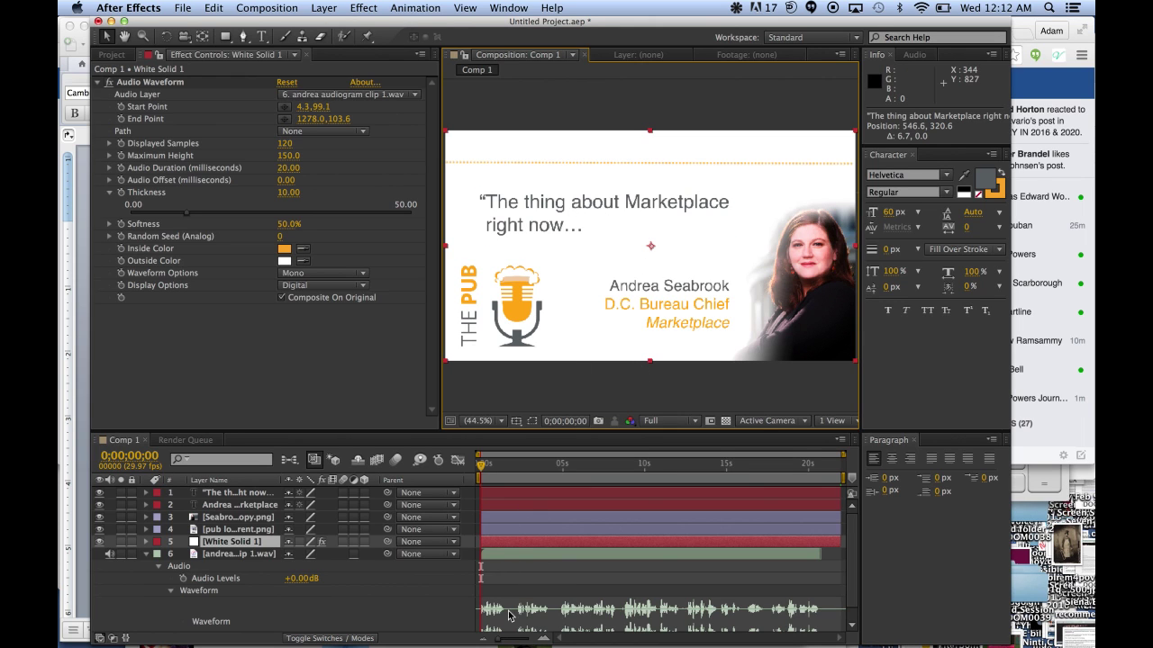
{"action": "scroll", "coordinate": [506, 614], "scroll_direction": "down", "scroll_amount": 1}
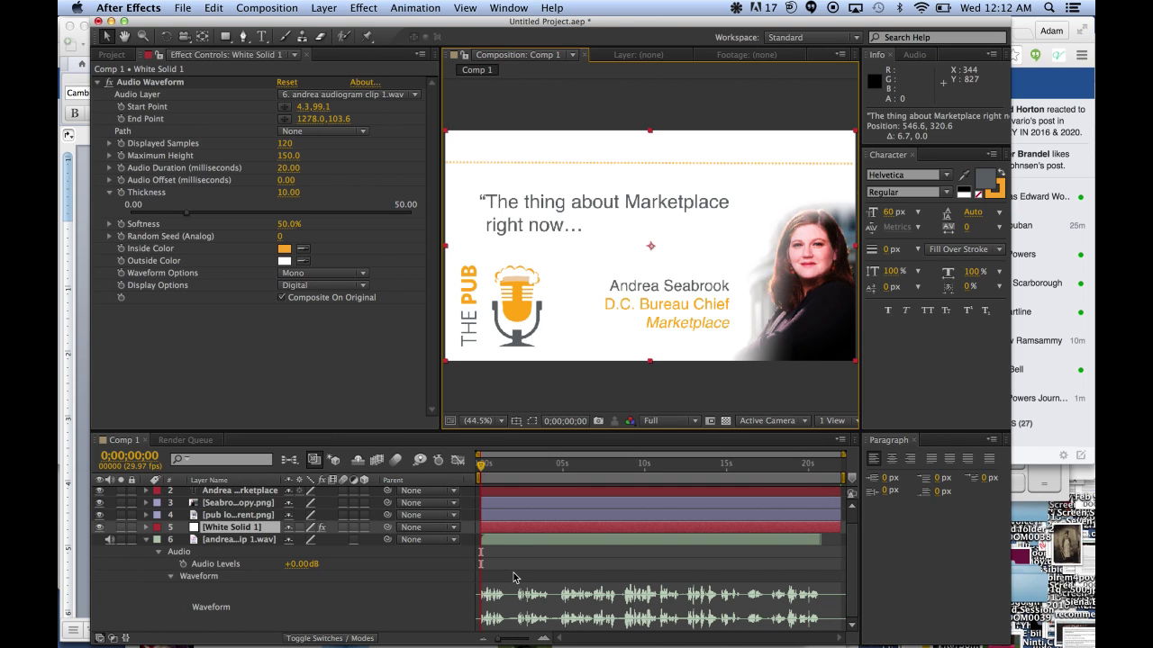
{"action": "scroll", "coordinate": [515, 577], "scroll_direction": "up", "scroll_amount": 1}
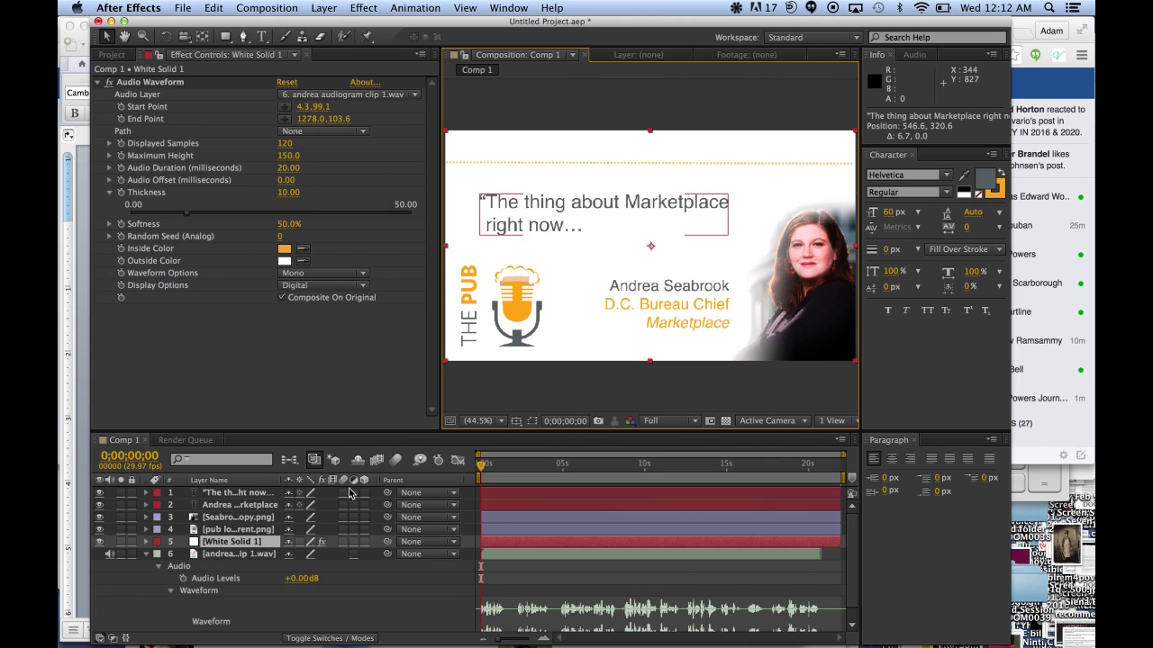
{"action": "left_click", "coordinate": [244, 494]}
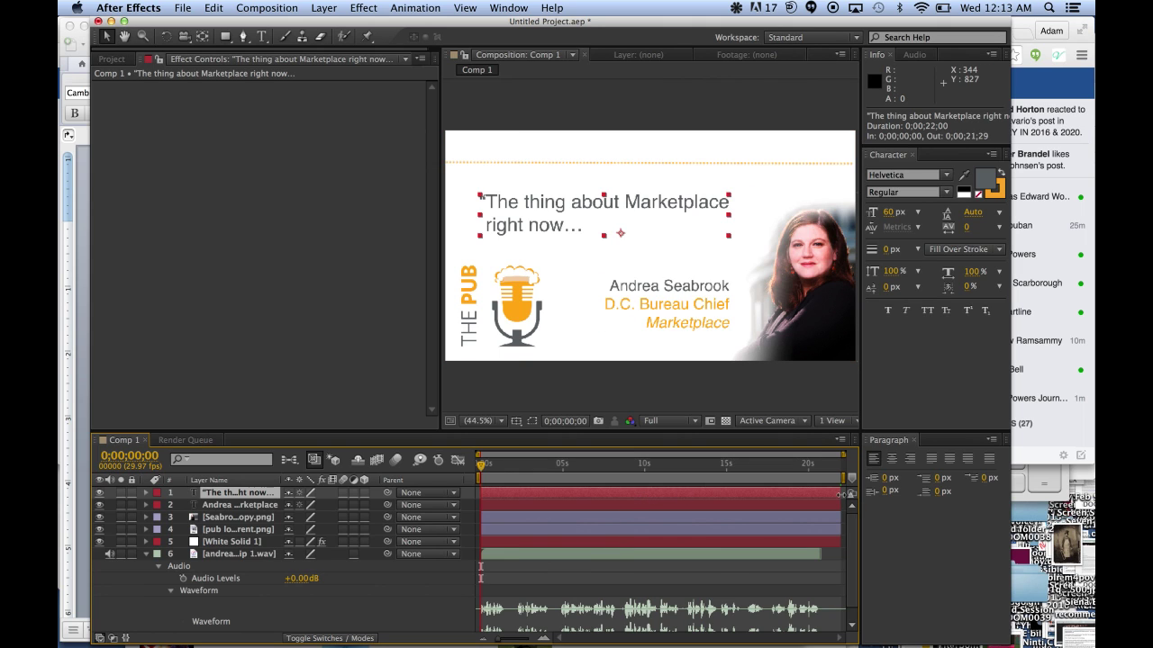
{"action": "left_click_drag", "start_coordinate": [842, 494], "coordinate": [513, 501]}
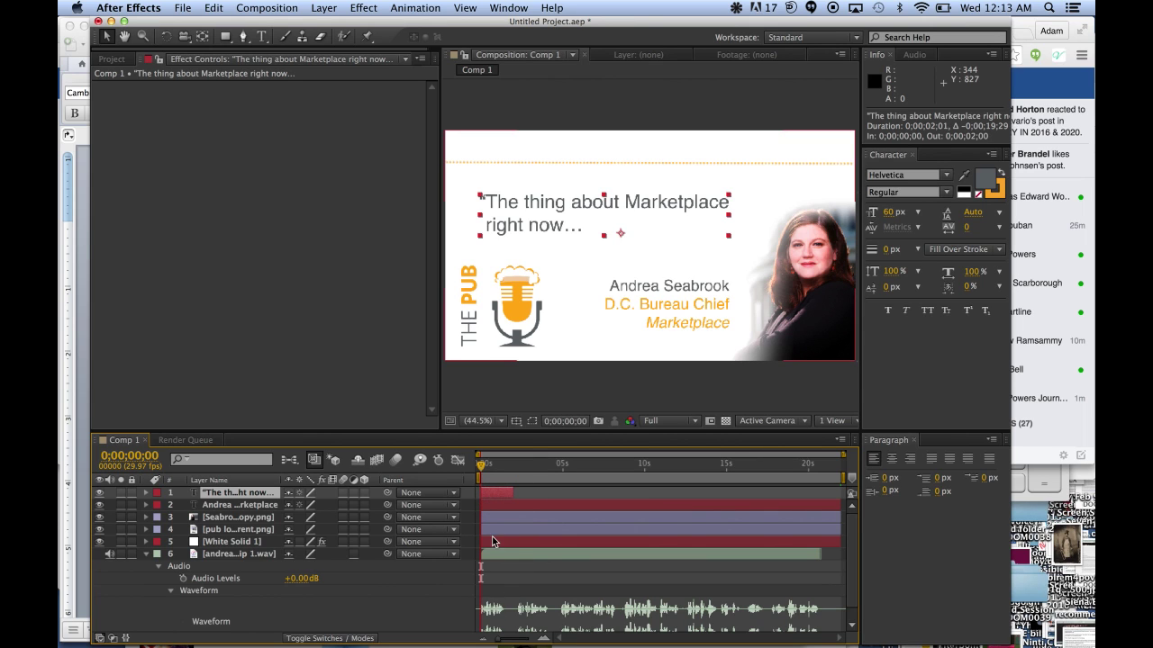
{"action": "left_click_drag", "start_coordinate": [514, 494], "coordinate": [509, 495]}
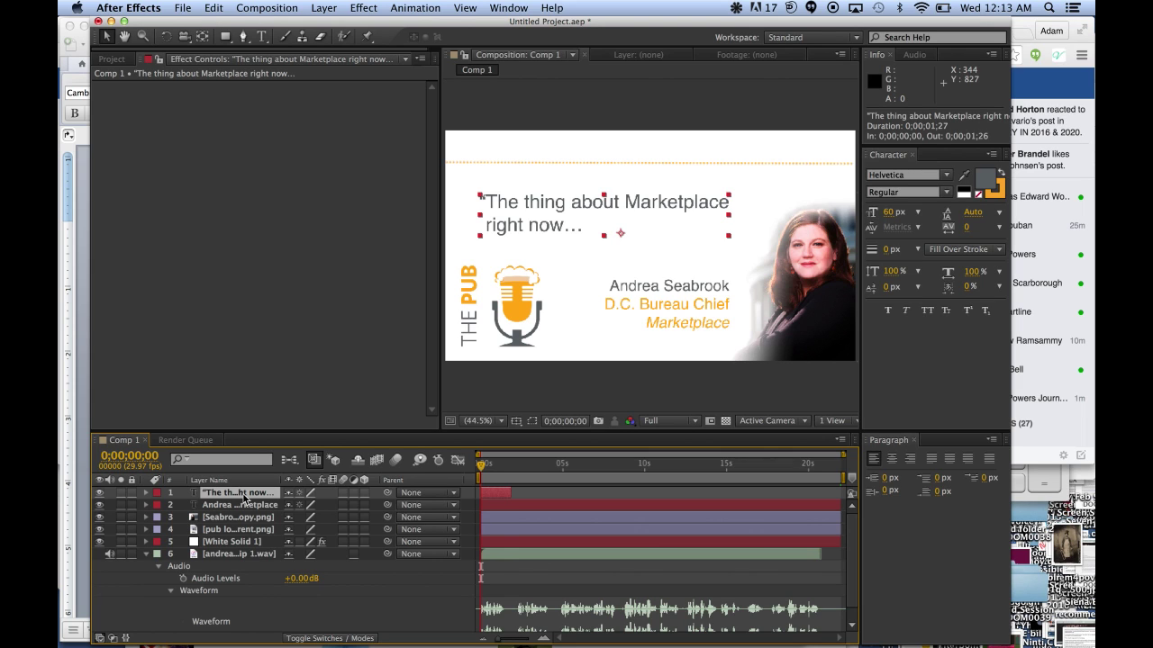
- Duplicate the first caption layer and slide the copy to start at 0;00;01;29
{"action": "left_click", "coordinate": [192, 8]}
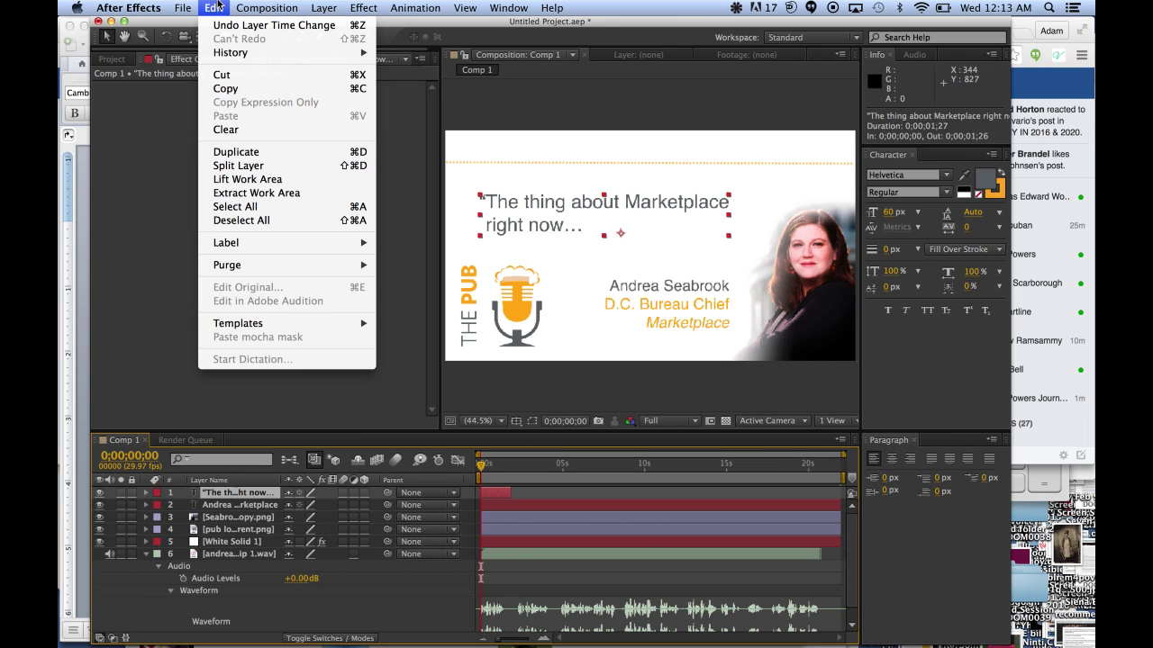
{"action": "left_click", "coordinate": [257, 155]}
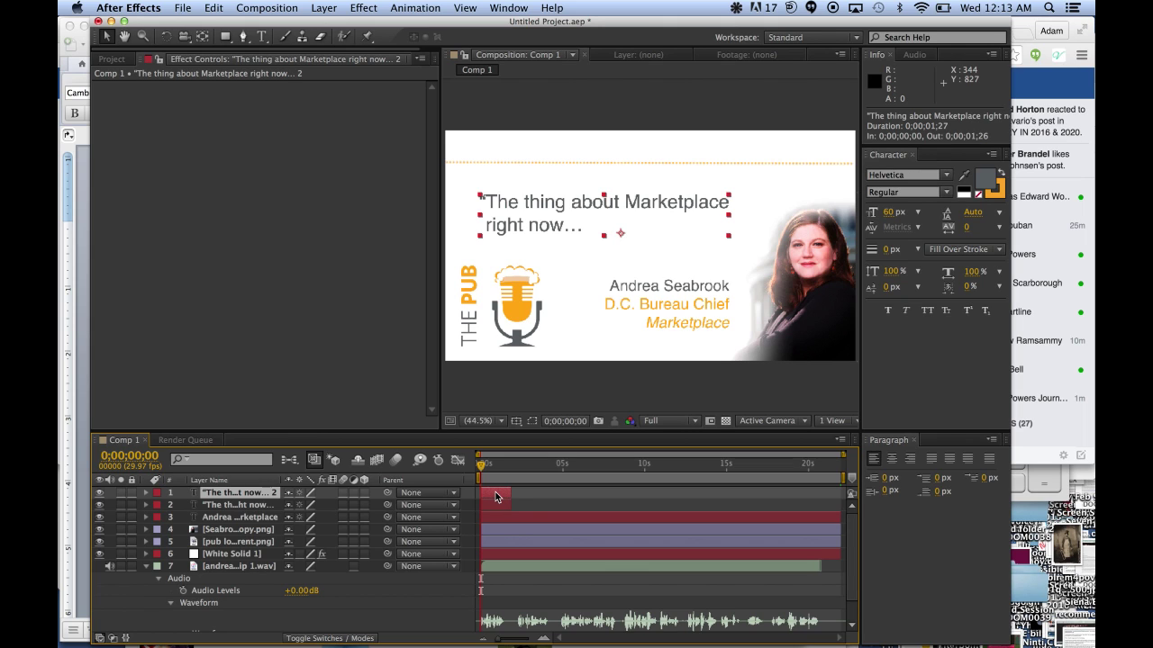
{"action": "left_click", "coordinate": [494, 496]}
{"action": "left_click_drag", "start_coordinate": [494, 496], "coordinate": [529, 470]}
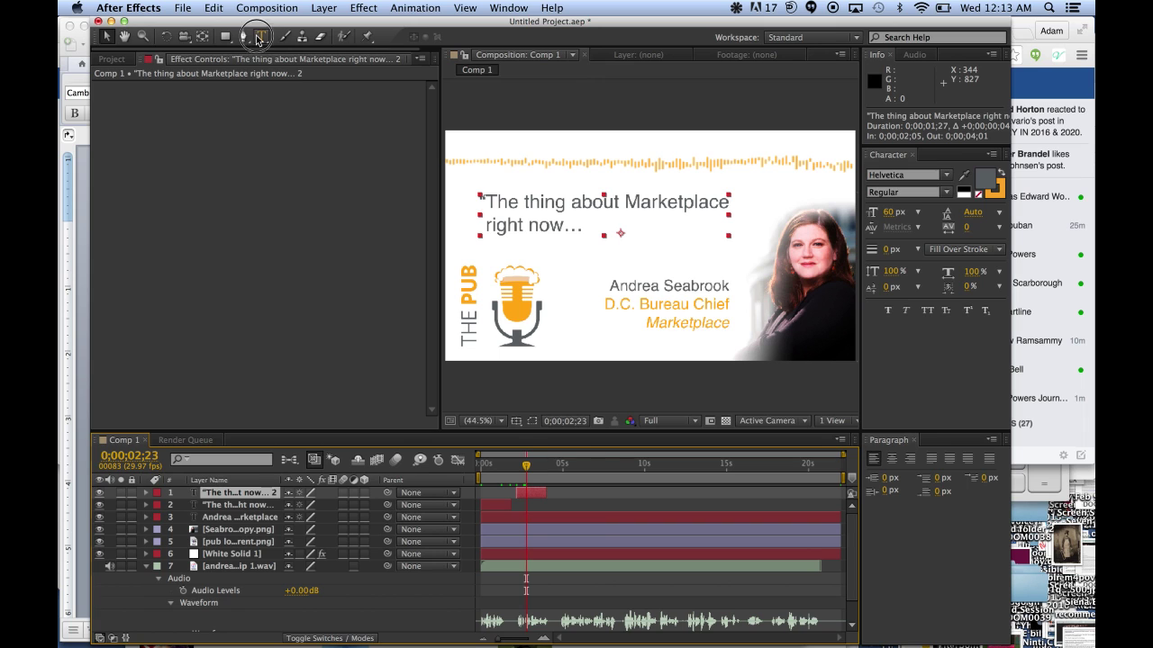
- Replace the duplicate's text with Word's second line, '…and I think public radio in general…'
{"action": "left_click", "coordinate": [261, 36]}
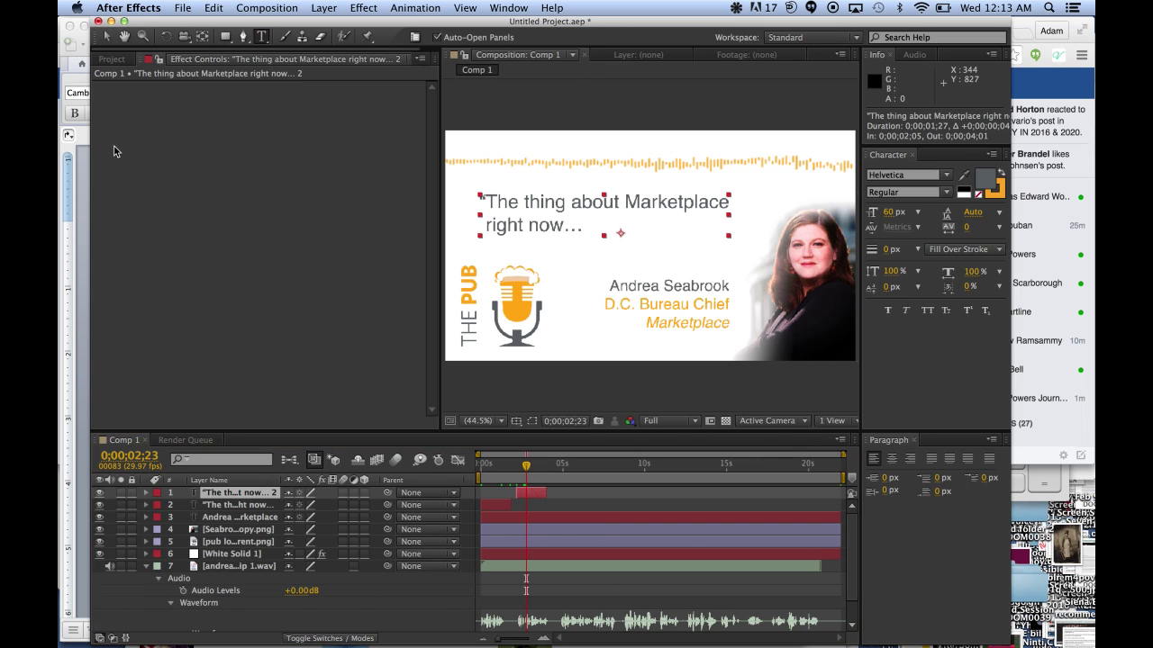
{"action": "left_click", "coordinate": [81, 188]}
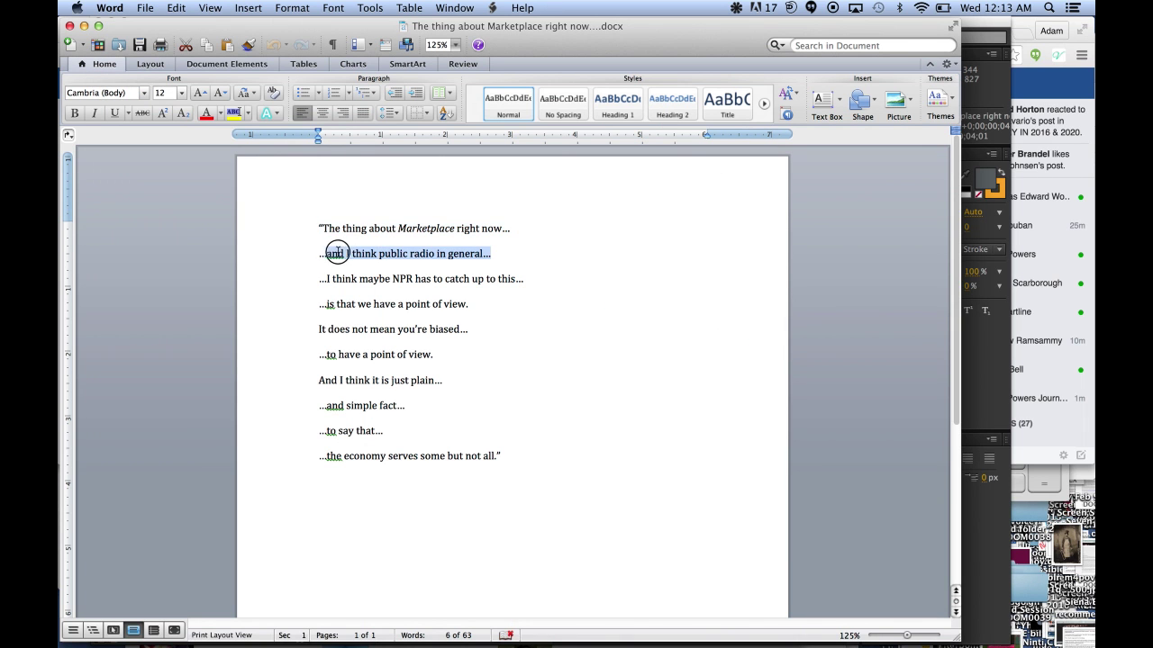
{"action": "left_click_drag", "start_coordinate": [337, 252], "coordinate": [319, 253]}
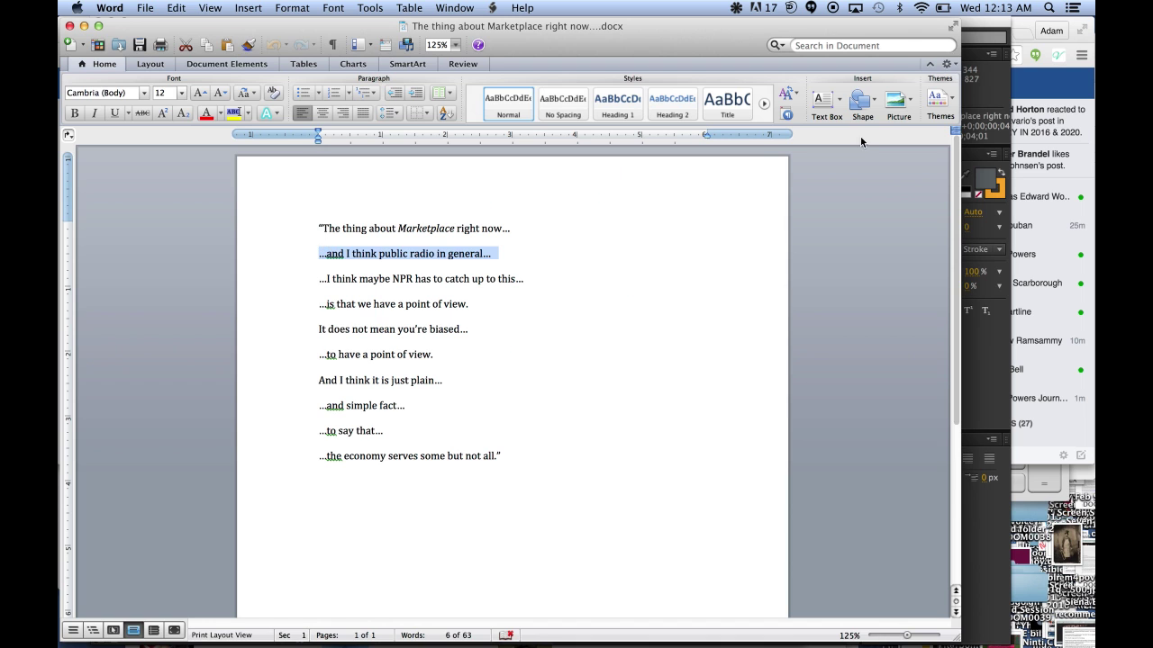
{"action": "left_click", "coordinate": [981, 40]}
{"action": "left_click", "coordinate": [584, 230]}
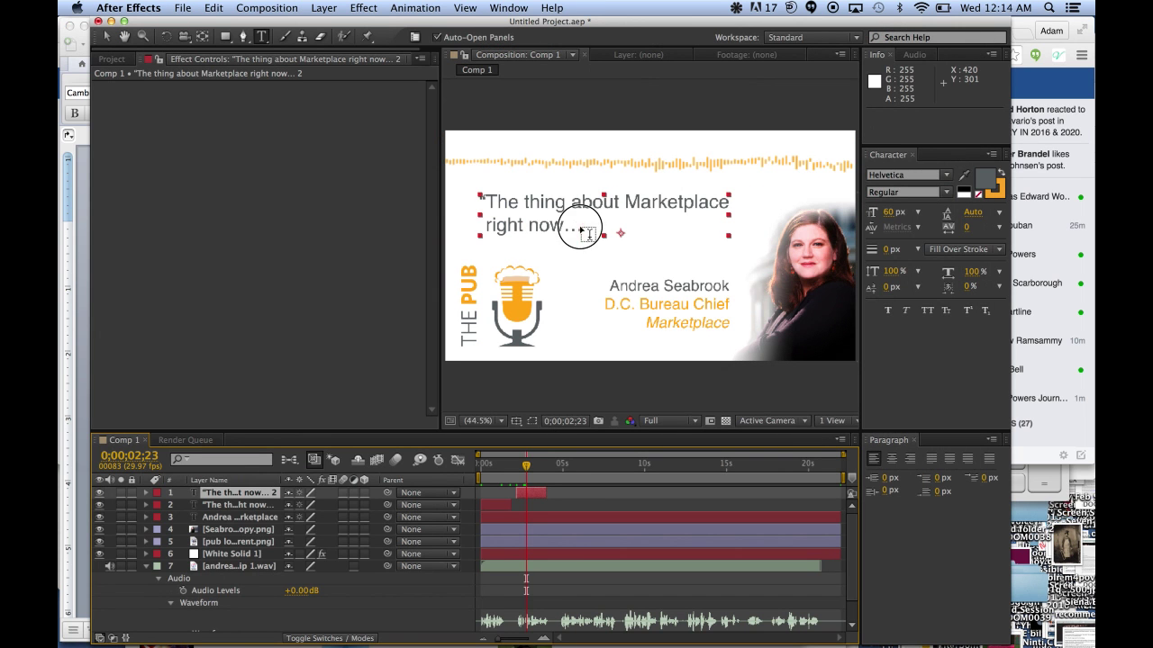
{"action": "left_click_drag", "start_coordinate": [583, 230], "coordinate": [470, 196]}
{"action": "key", "text": "BackSpace"}
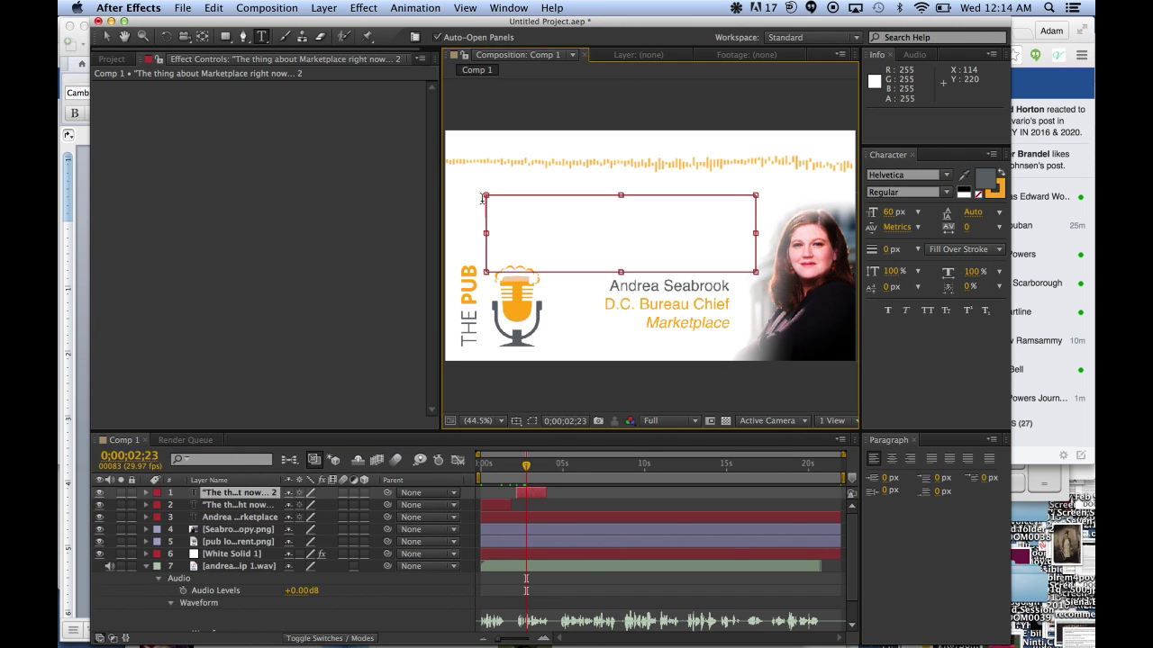
{"action": "key", "text": "super+v"}
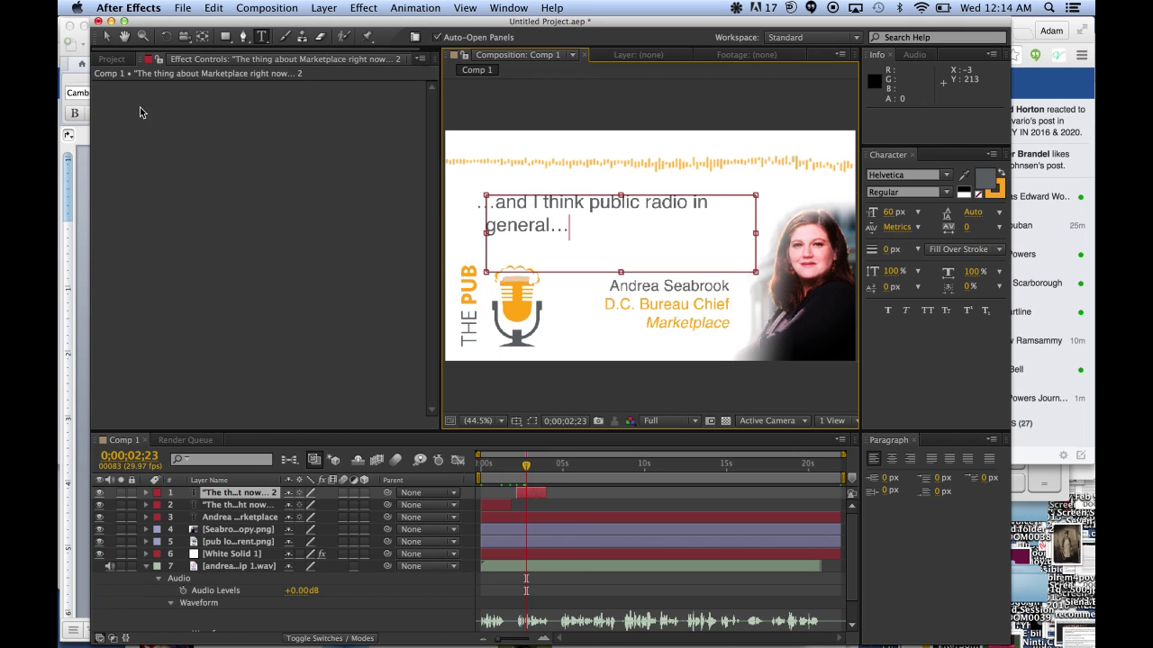
{"action": "left_click", "coordinate": [107, 36]}
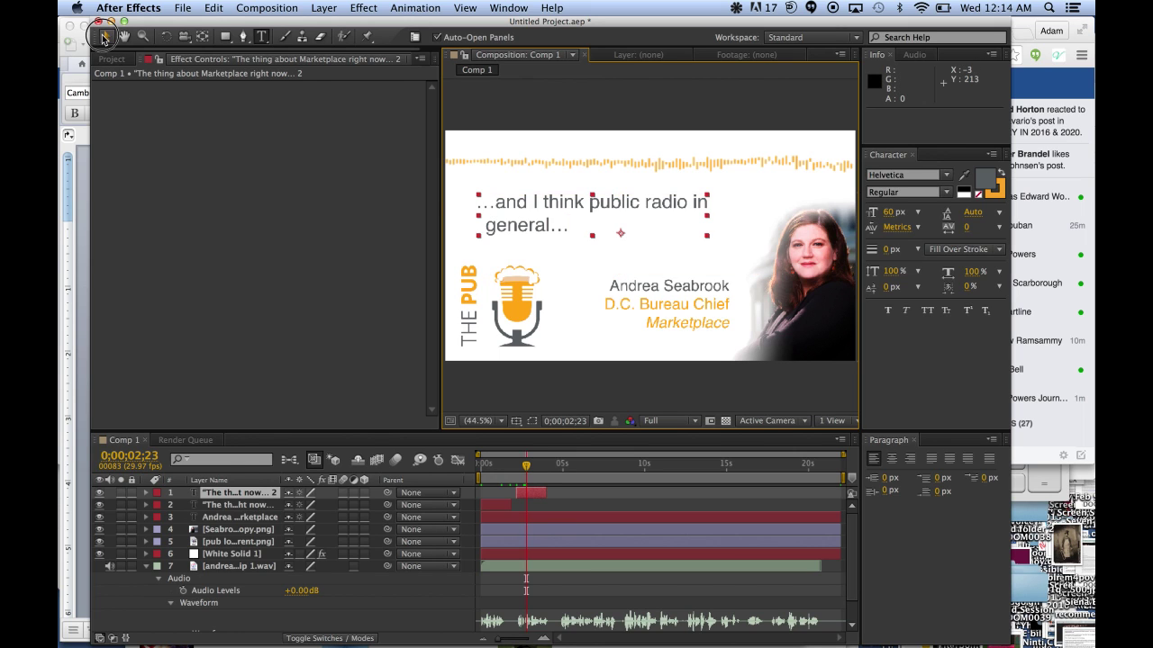
- Preview both captions from the start of the composition
{"action": "left_click", "coordinate": [561, 276]}
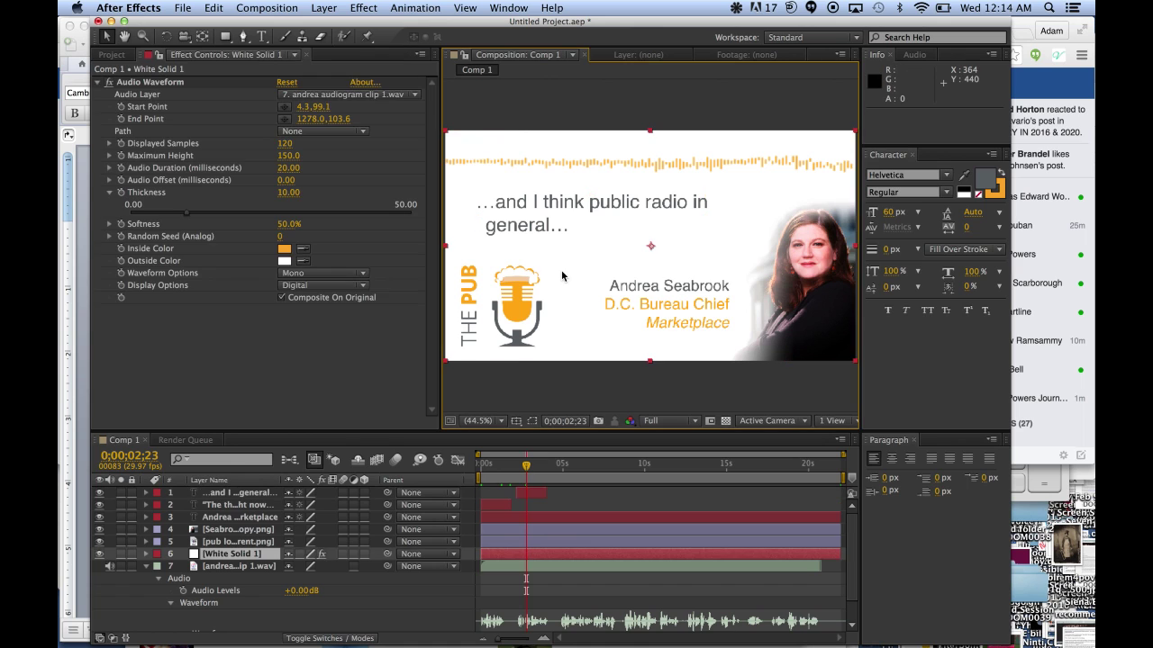
{"action": "left_click_drag", "start_coordinate": [527, 466], "coordinate": [469, 469]}
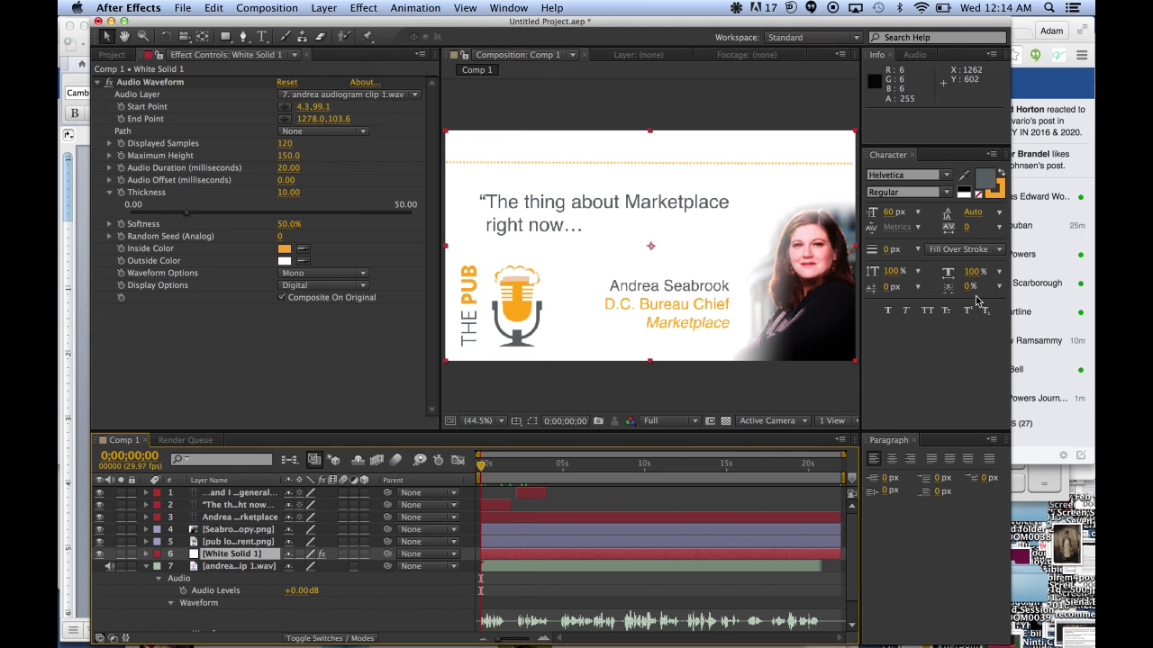
{"action": "key", "text": "space"}
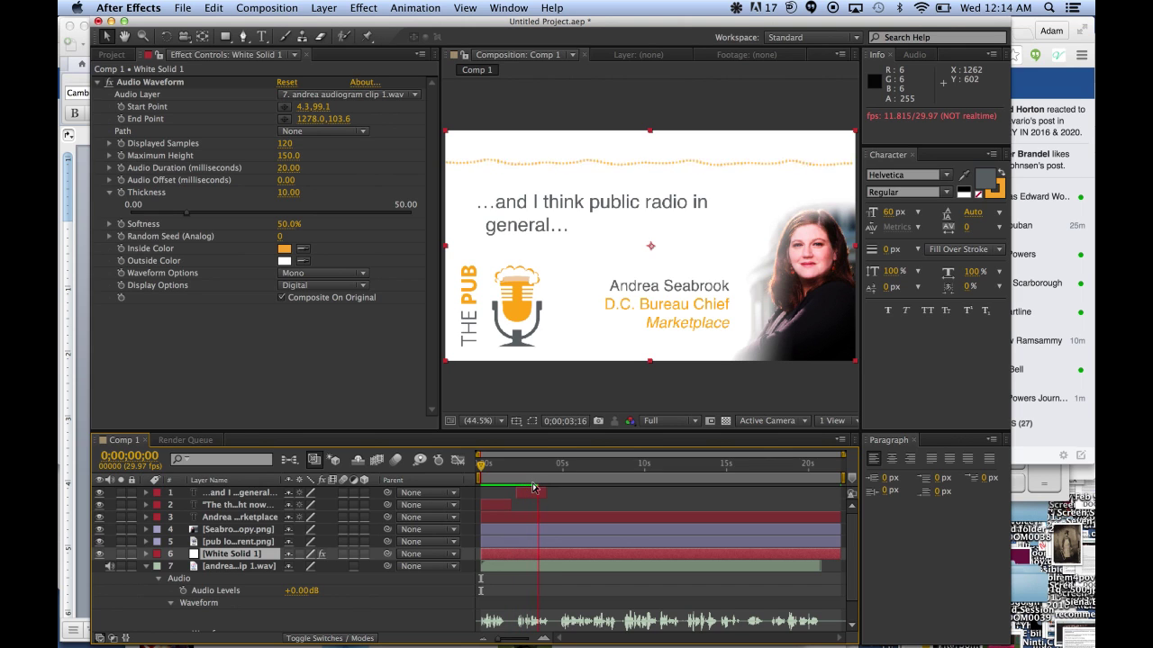
{"action": "left_click", "coordinate": [538, 468]}
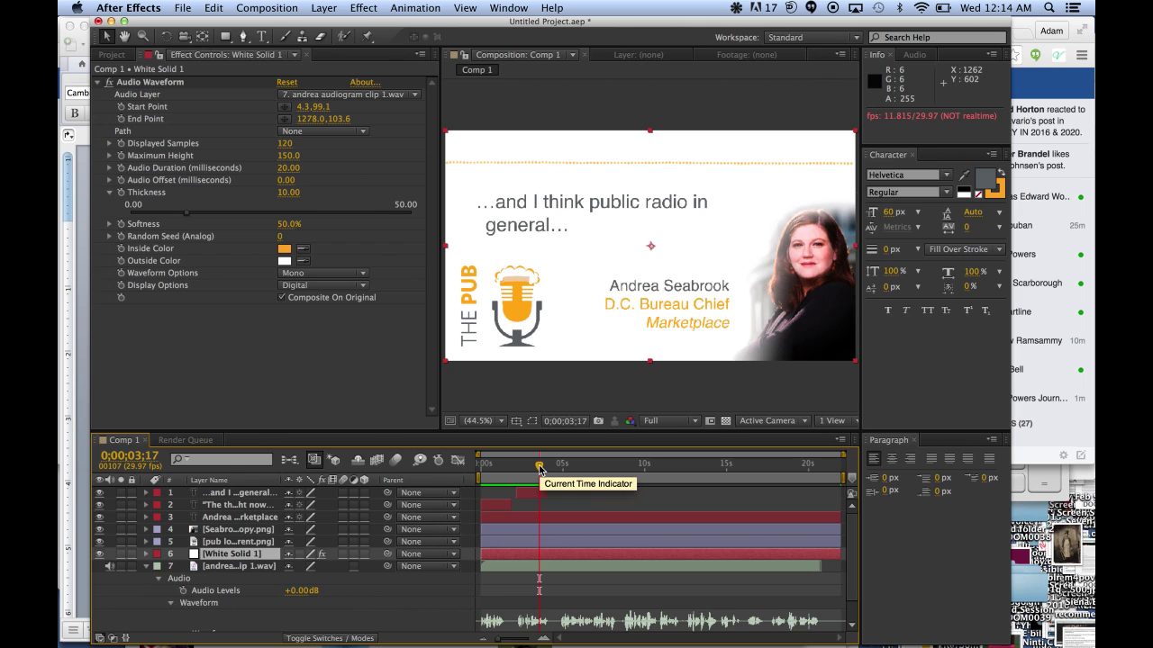
{"action": "left_click_drag", "start_coordinate": [538, 468], "coordinate": [480, 469]}
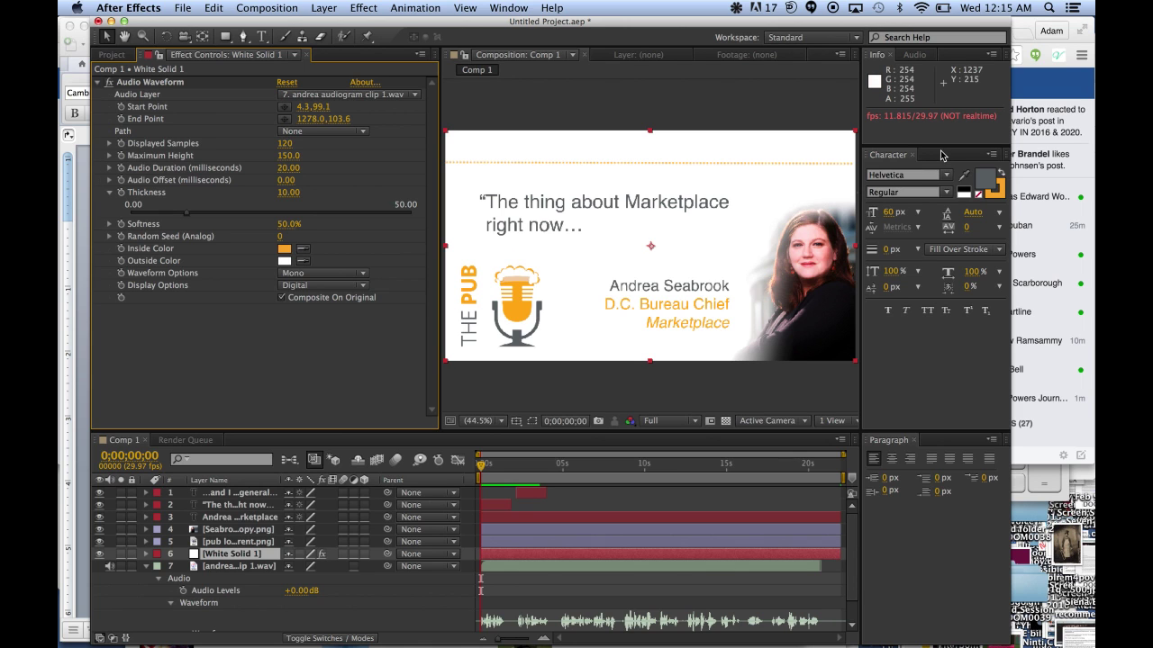
{"action": "left_click", "coordinate": [508, 7]}
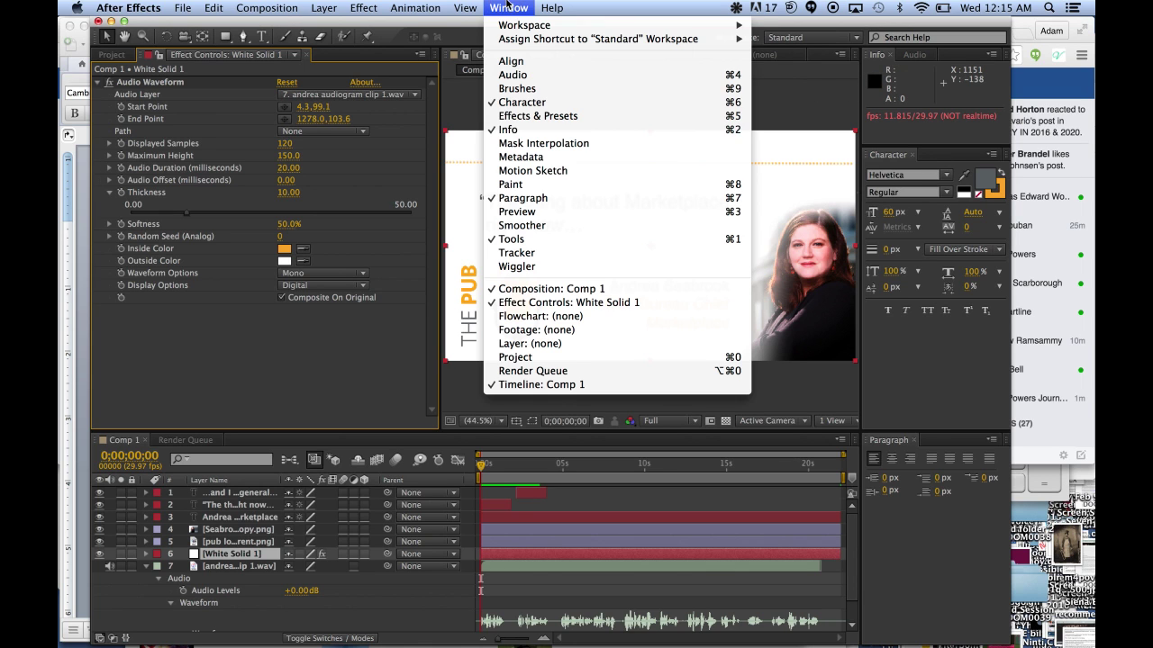
{"action": "left_click", "coordinate": [532, 212]}
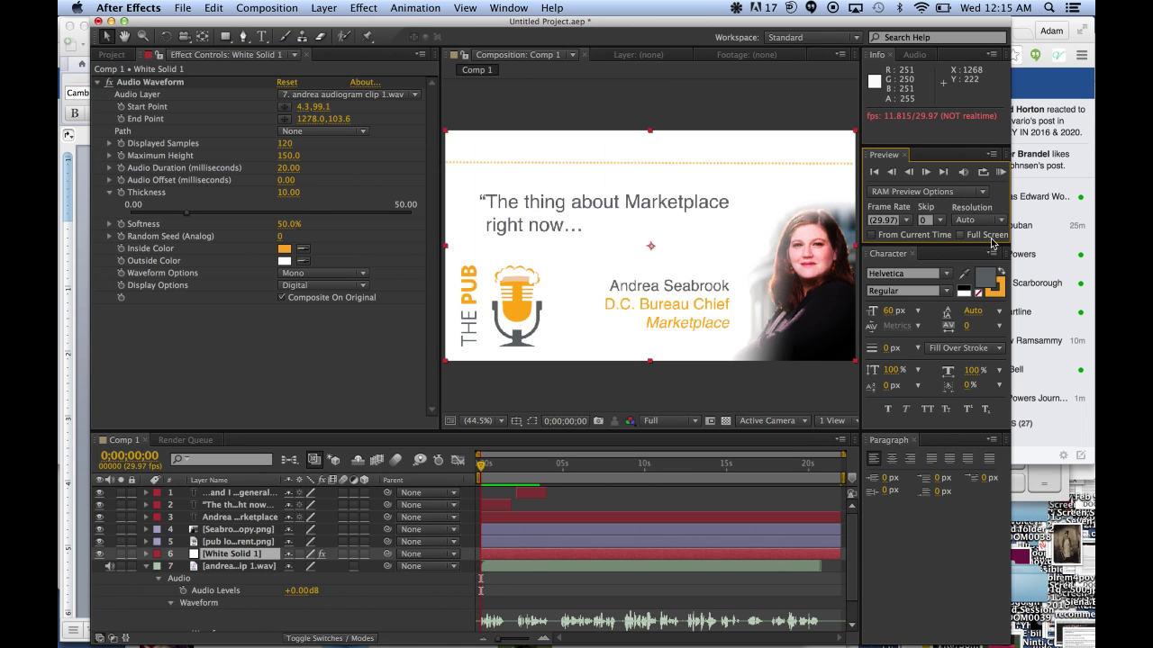
{"action": "left_click", "coordinate": [1002, 177]}
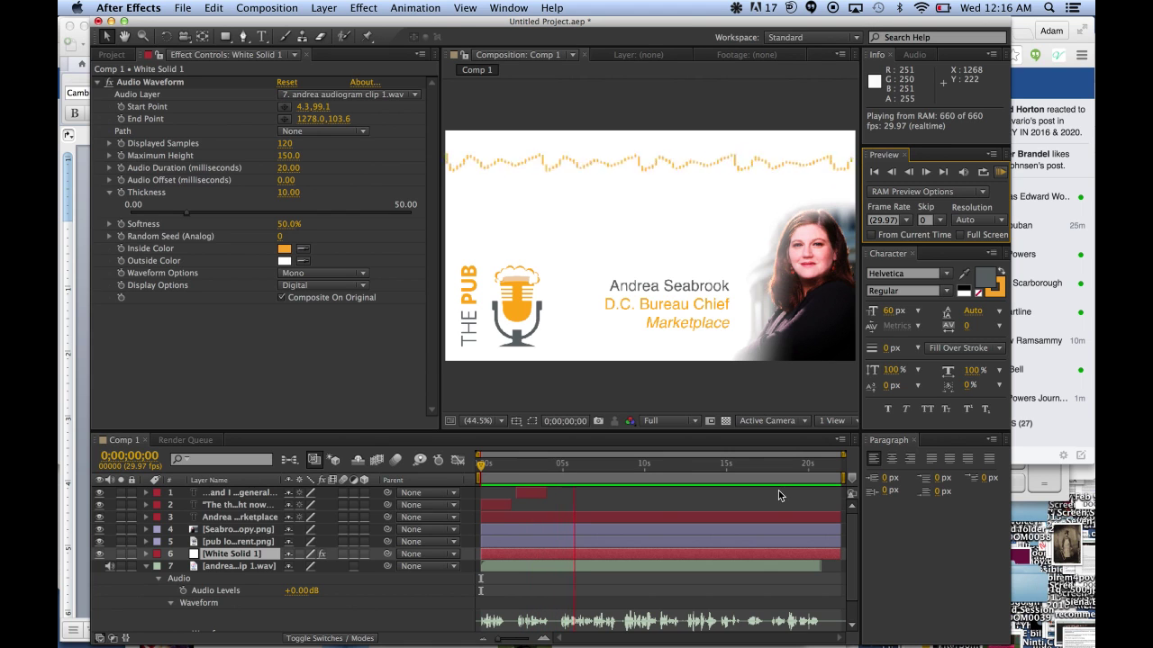
{"action": "key", "text": "space"}
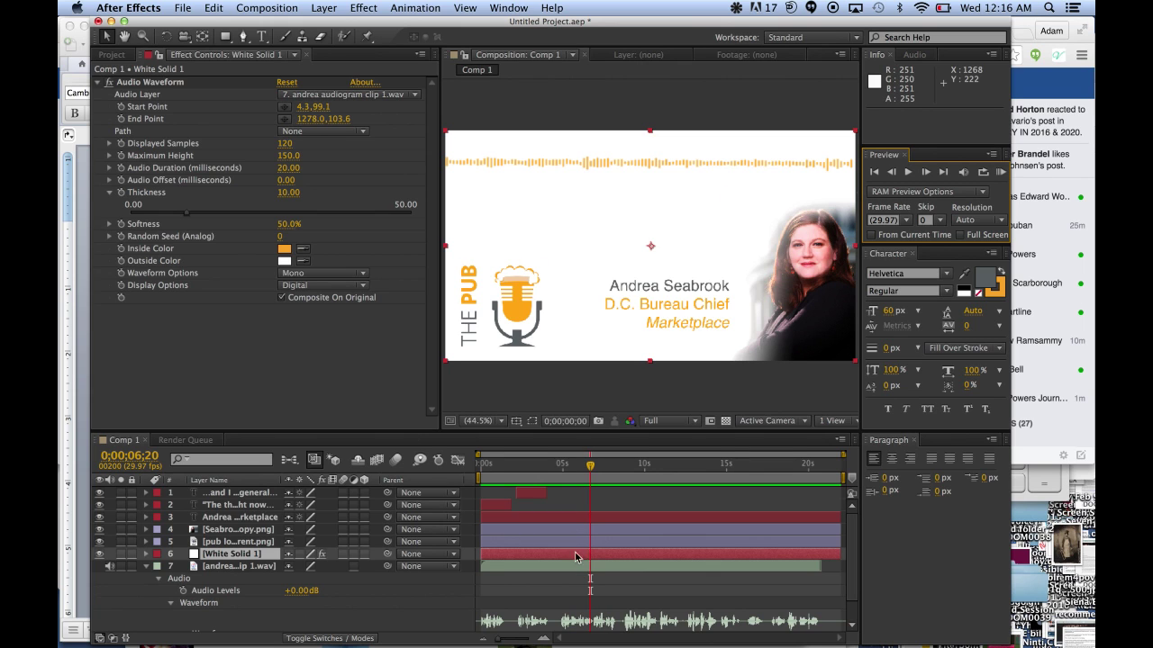
- Duplicate the public radio caption layer and move the copy to start at 0;00;04;15
{"action": "left_click", "coordinate": [260, 494]}
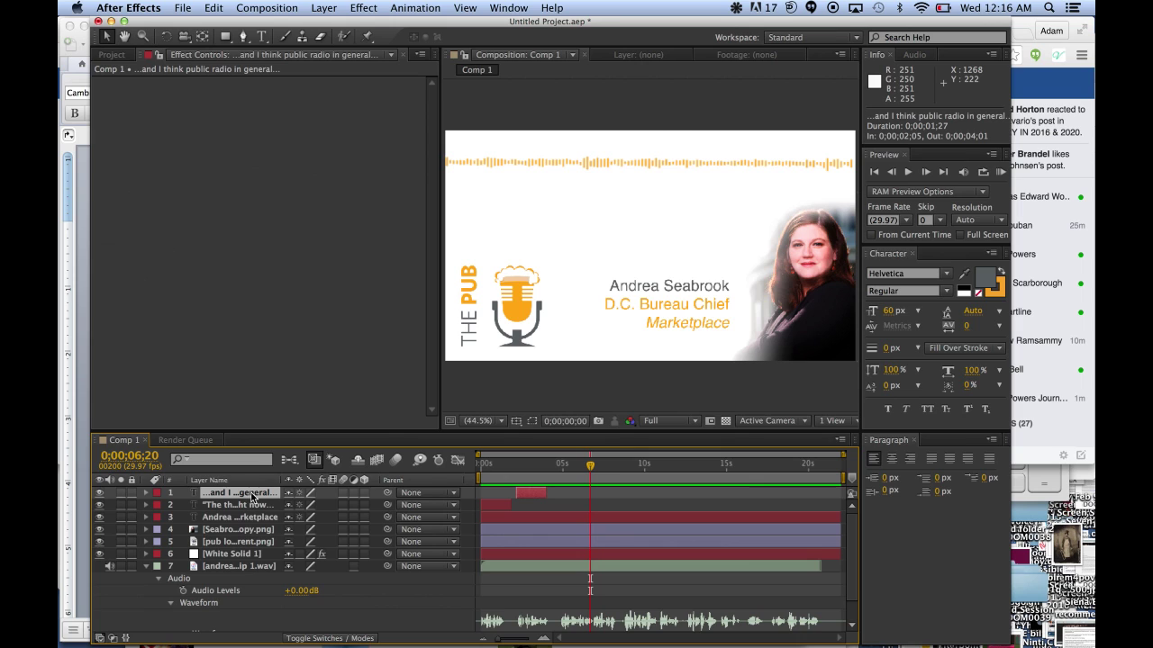
{"action": "key", "text": "super+d"}
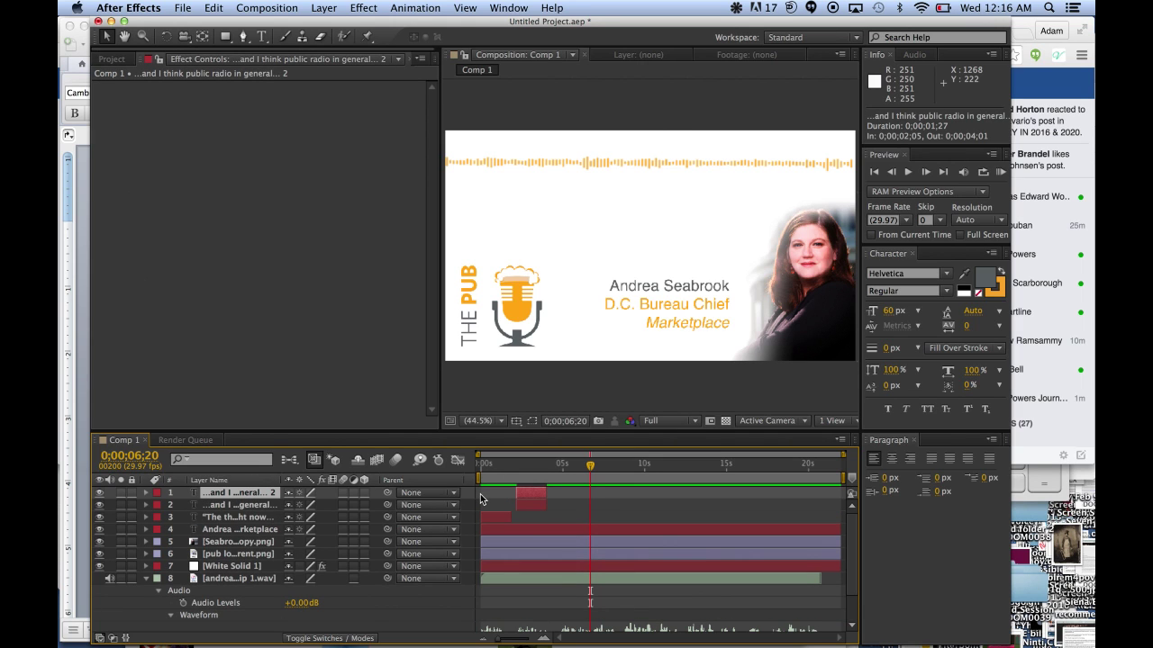
{"action": "left_click_drag", "start_coordinate": [522, 496], "coordinate": [561, 496]}
{"action": "mouse_move", "coordinate": [689, 636]}
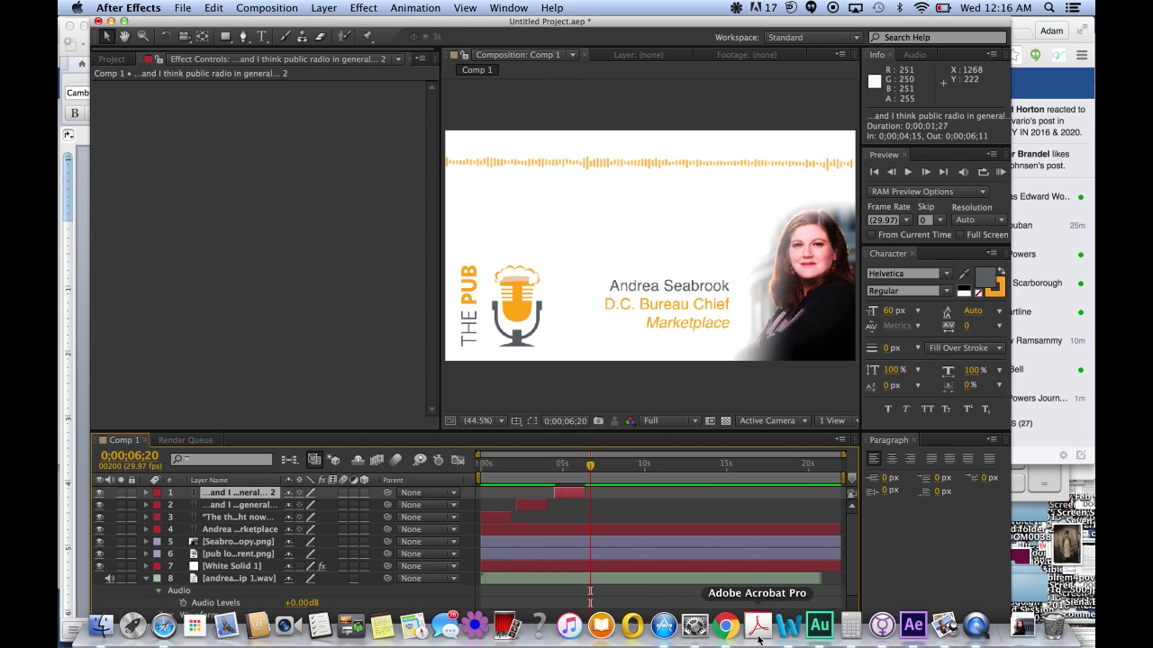
{"action": "left_click", "coordinate": [572, 465]}
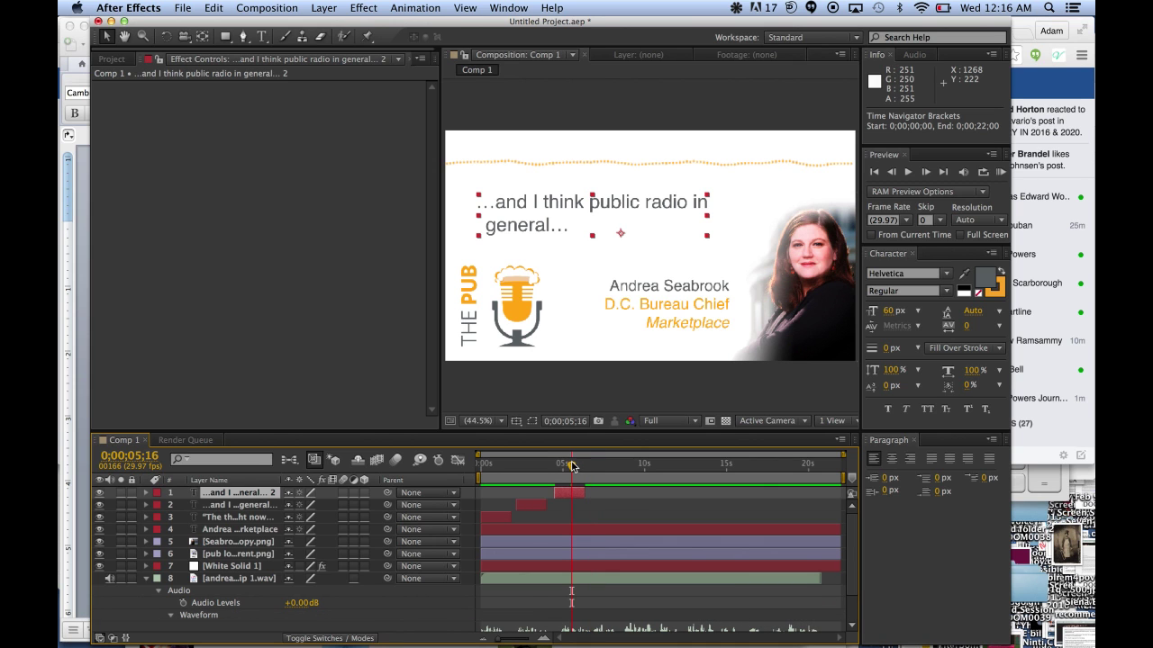
- Copy the transcript line about NPR catching up from Word
{"action": "left_click", "coordinate": [789, 626]}
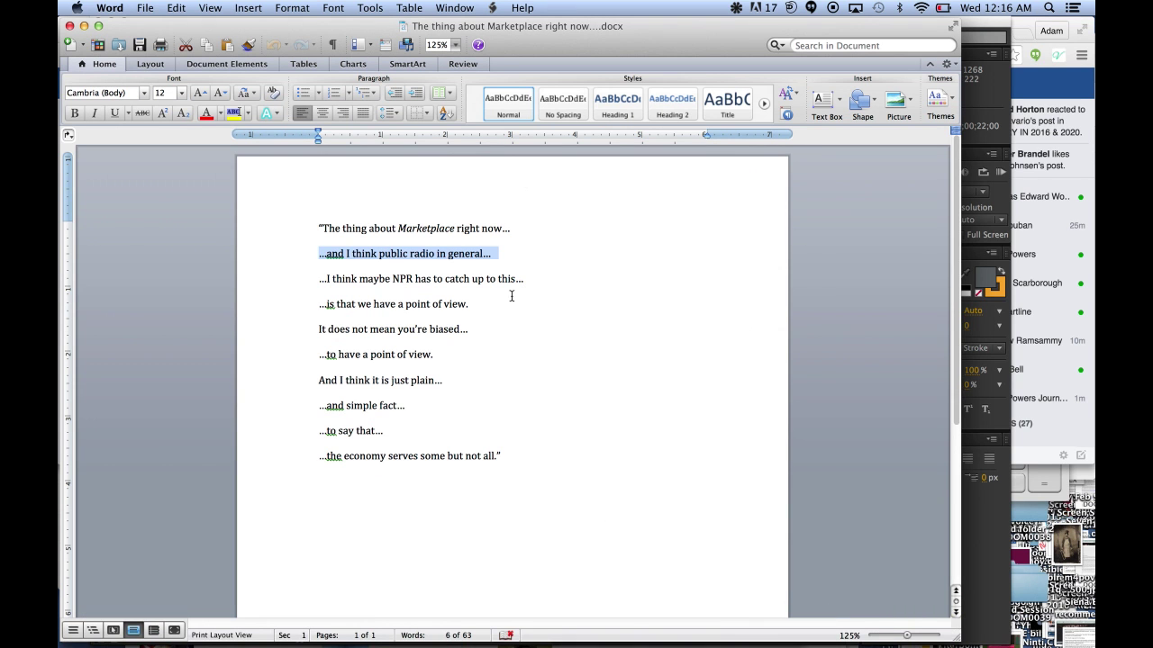
{"action": "left_click_drag", "start_coordinate": [524, 279], "coordinate": [318, 281]}
{"action": "key", "text": "super+c"}
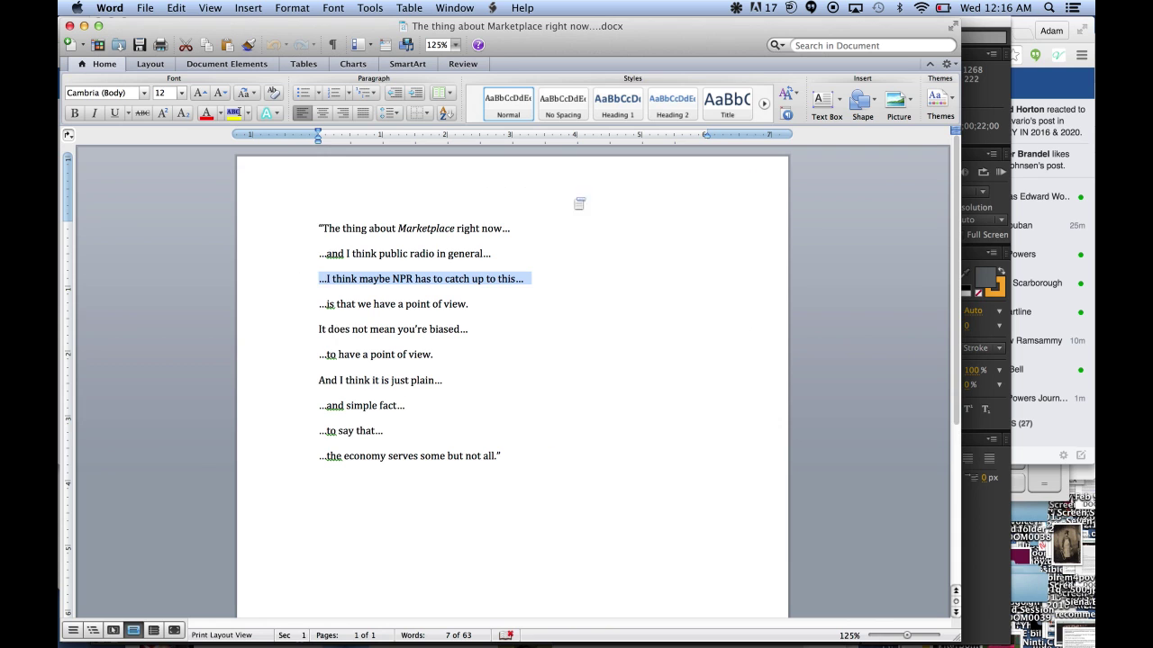
{"action": "key", "text": "super+Tab"}
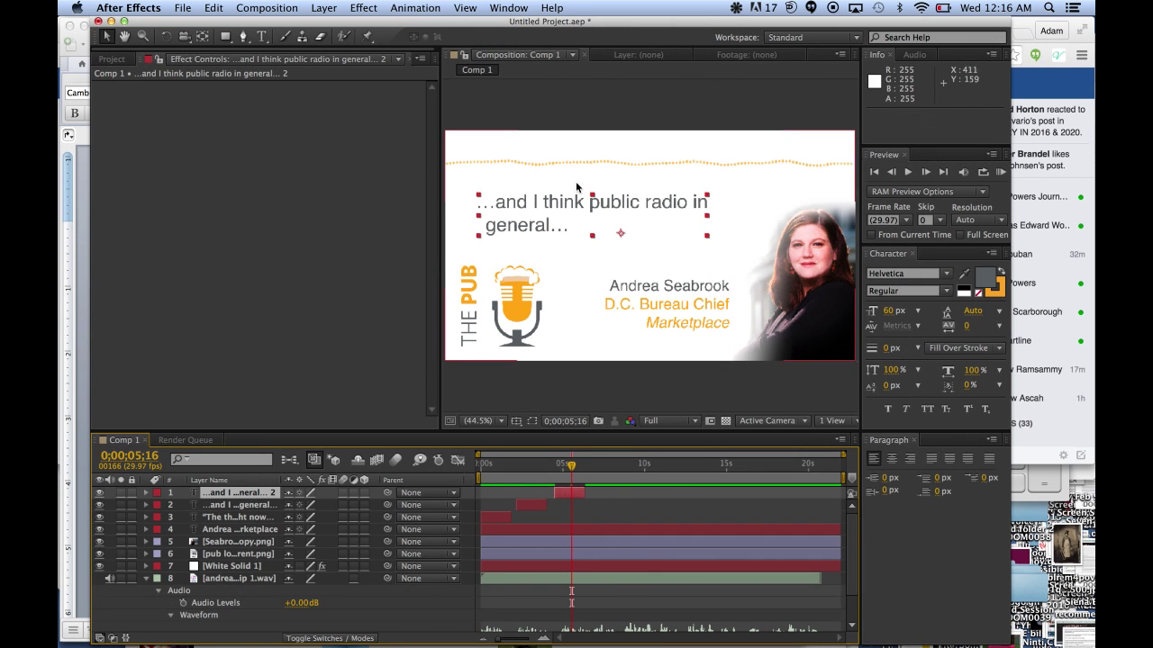
- Replace the third caption's text with '…I think maybe NPR has to catch up to this…'
{"action": "left_click", "coordinate": [261, 36]}
{"action": "left_click", "coordinate": [526, 212]}
{"action": "key", "text": "super+a"}
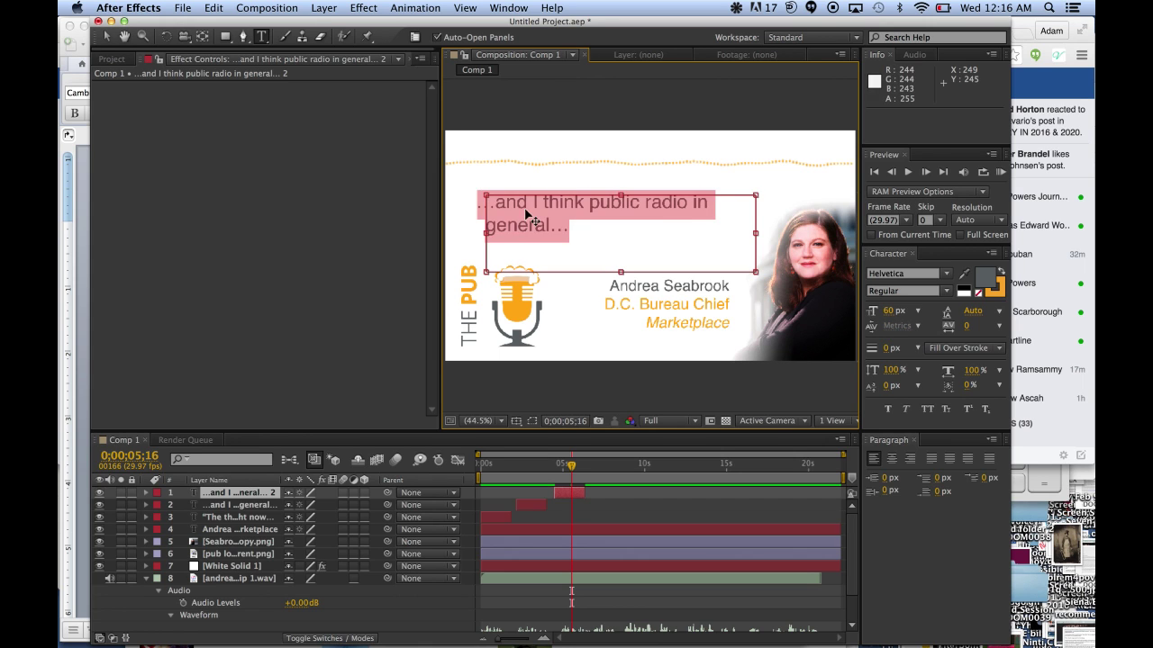
{"action": "key", "text": "super+v"}
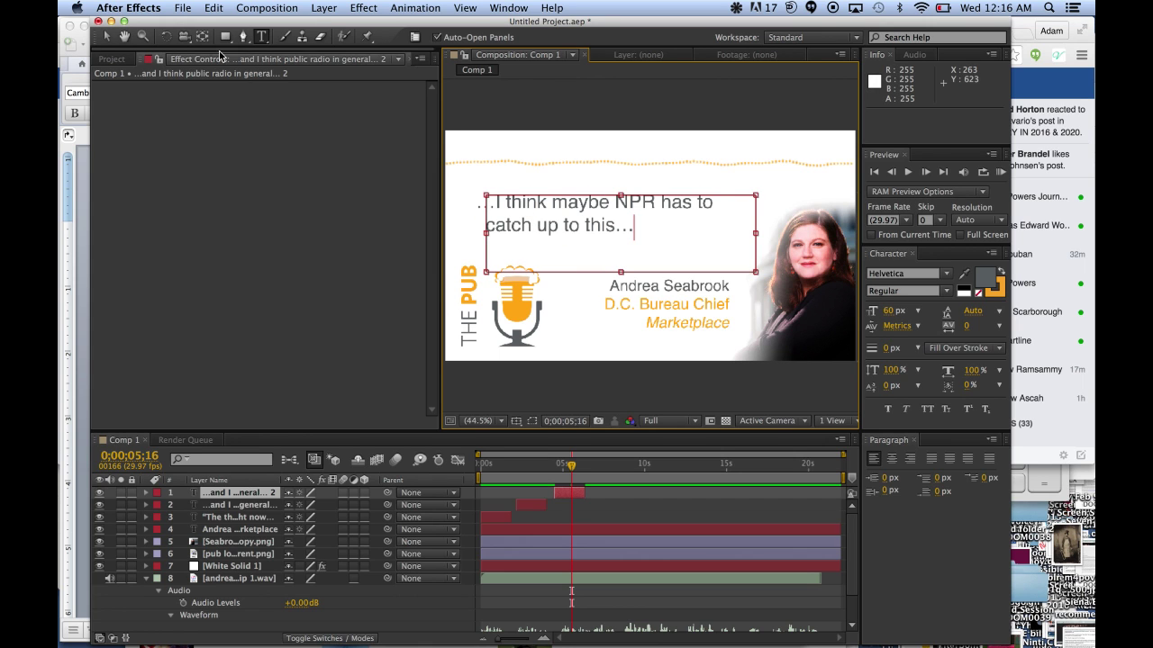
{"action": "left_click", "coordinate": [106, 36]}
{"action": "left_click", "coordinate": [569, 331]}
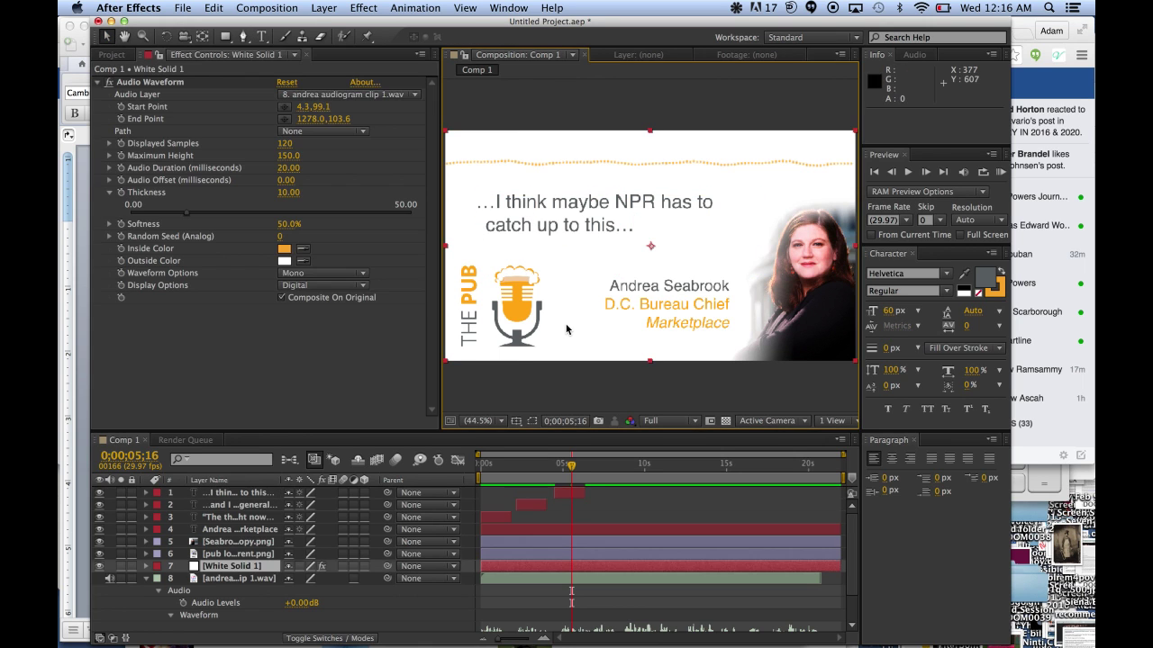
{"action": "left_click", "coordinate": [600, 509]}
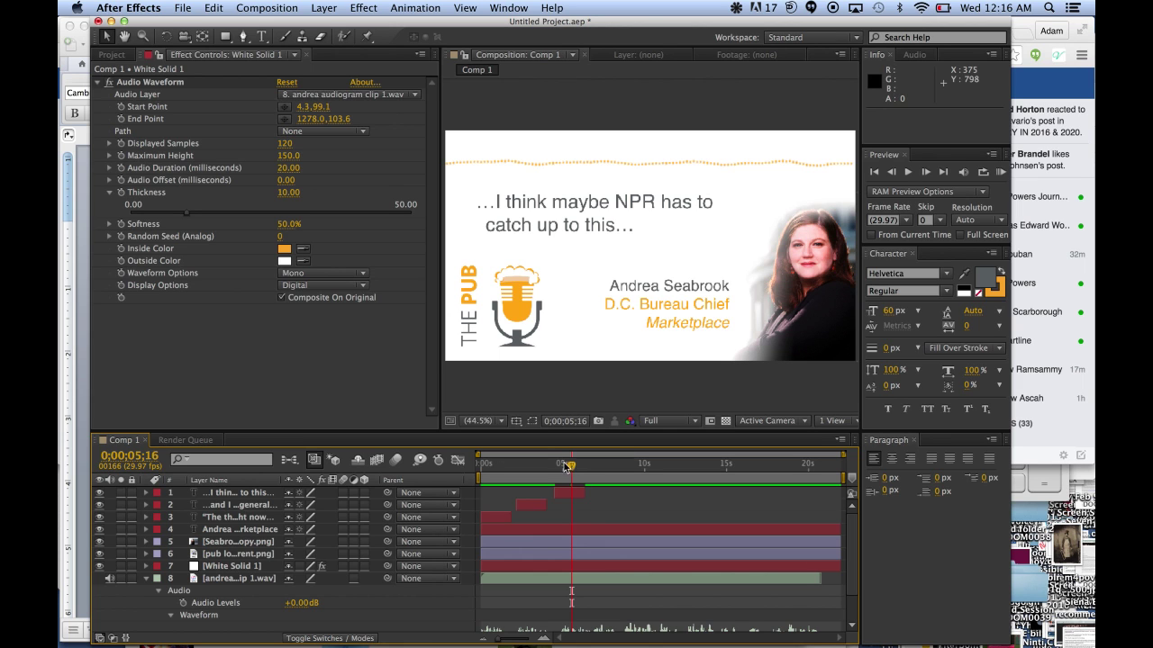
{"action": "left_click_drag", "start_coordinate": [571, 466], "coordinate": [474, 489]}
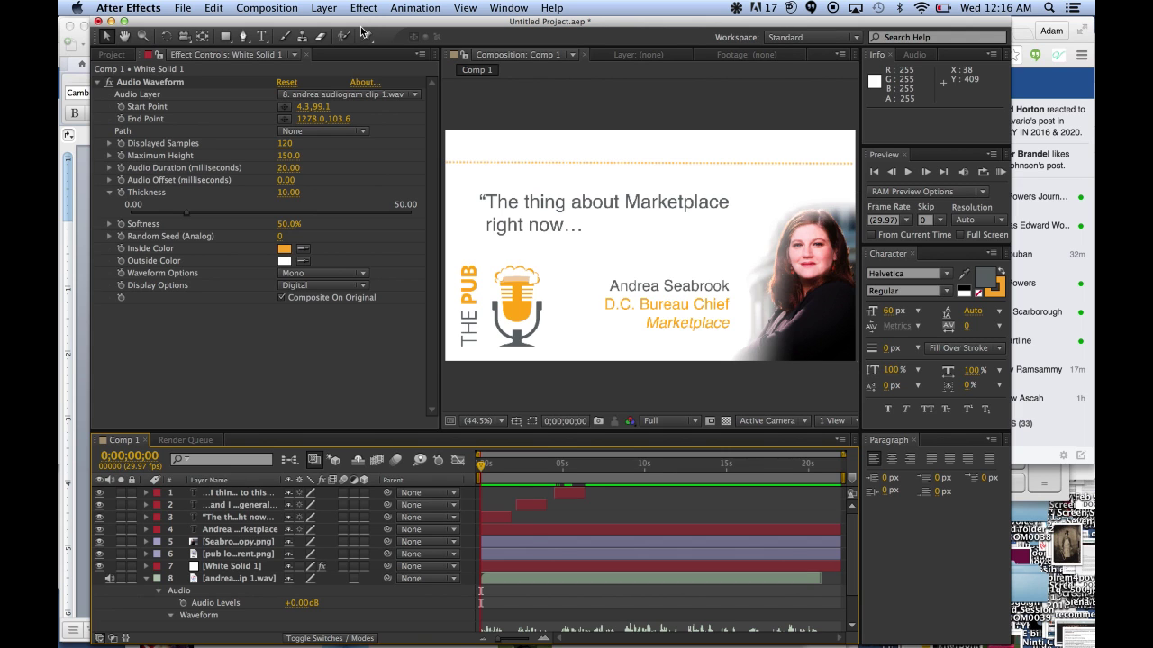
- Add Comp 1 to the Render Queue through File > Export
{"action": "left_click", "coordinate": [188, 7]}
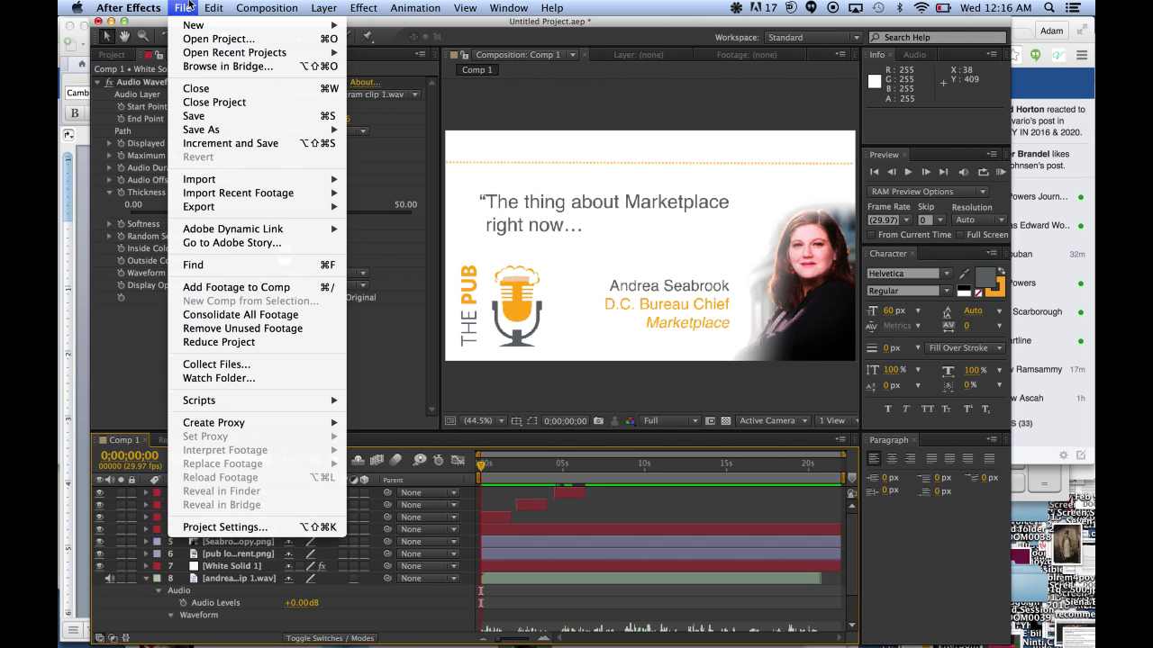
{"action": "mouse_move", "coordinate": [258, 210]}
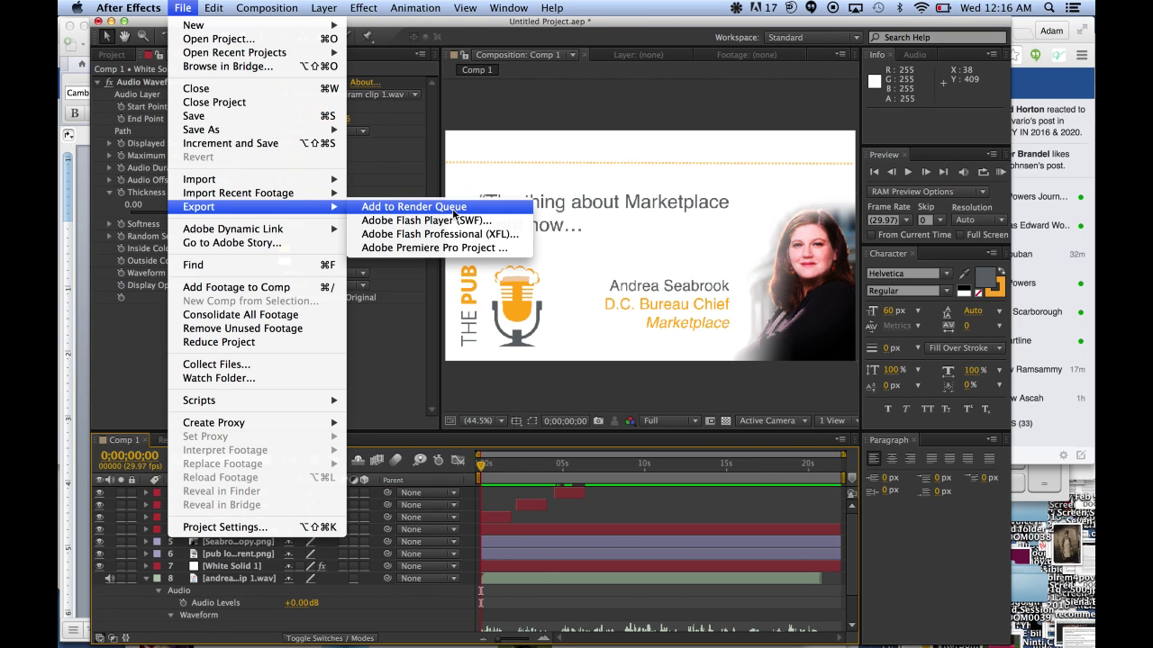
{"action": "left_click", "coordinate": [455, 210]}
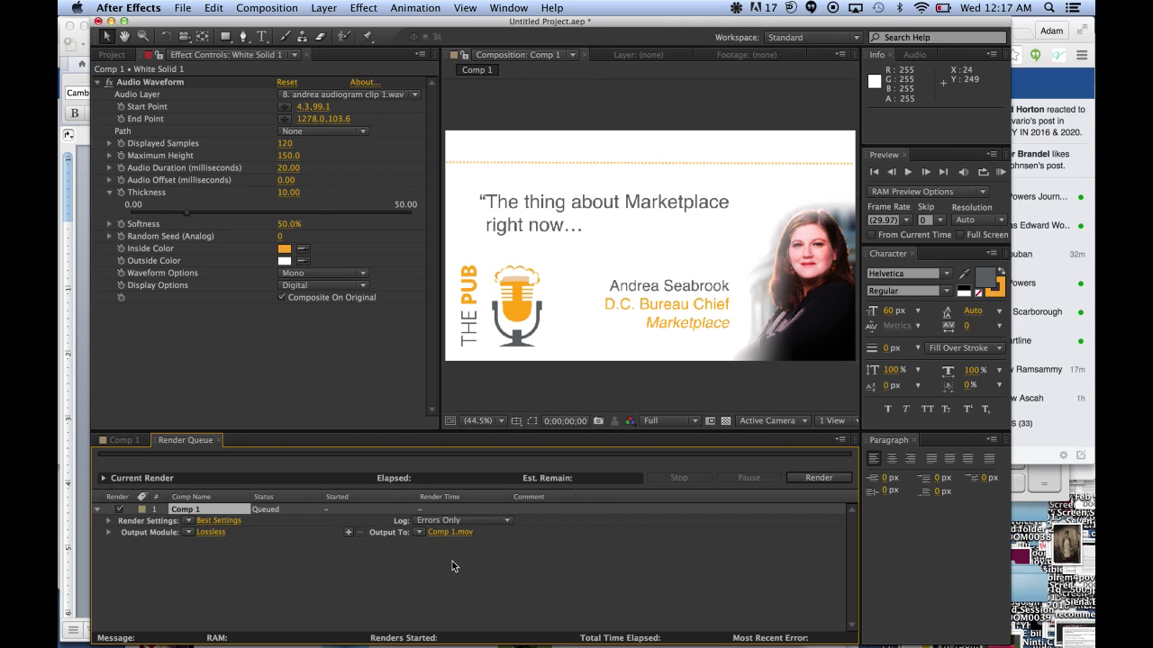
- Set the output module to H.264 format with Mono audio output enabled
{"action": "left_click", "coordinate": [211, 534]}
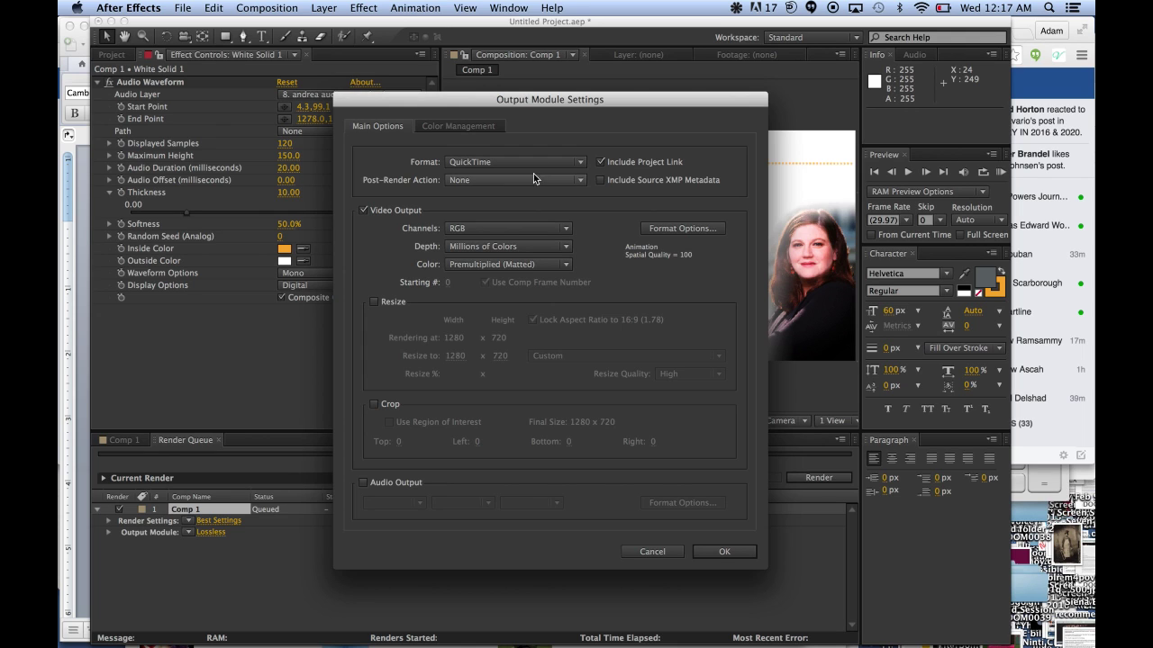
{"action": "left_click", "coordinate": [474, 163]}
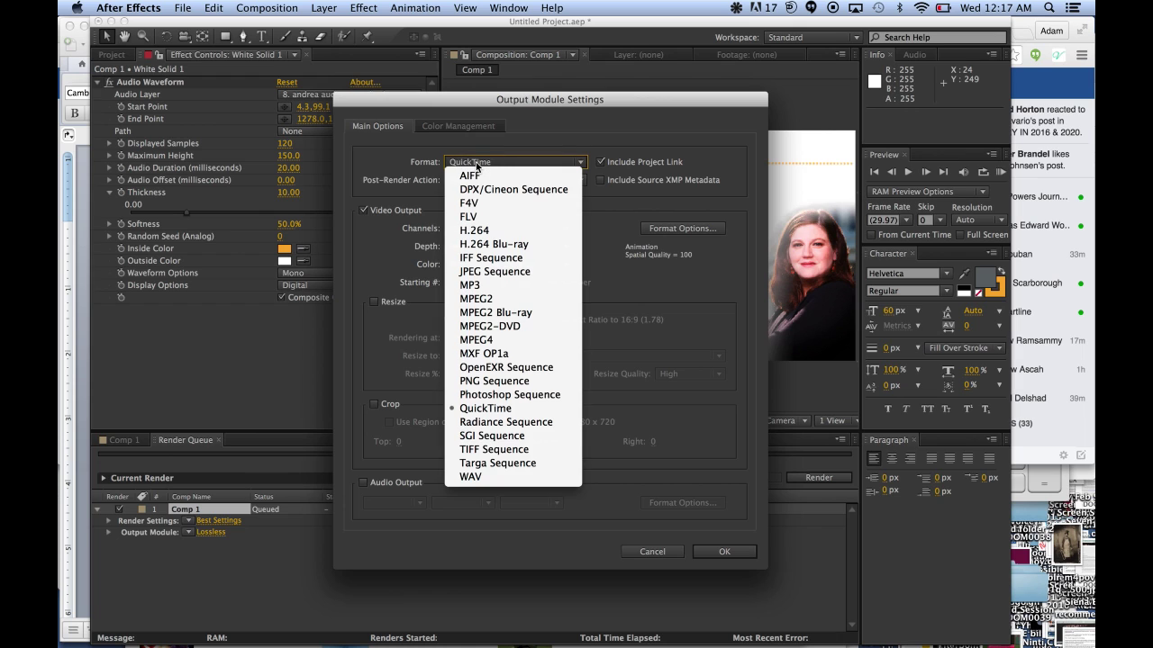
{"action": "left_click", "coordinate": [564, 233]}
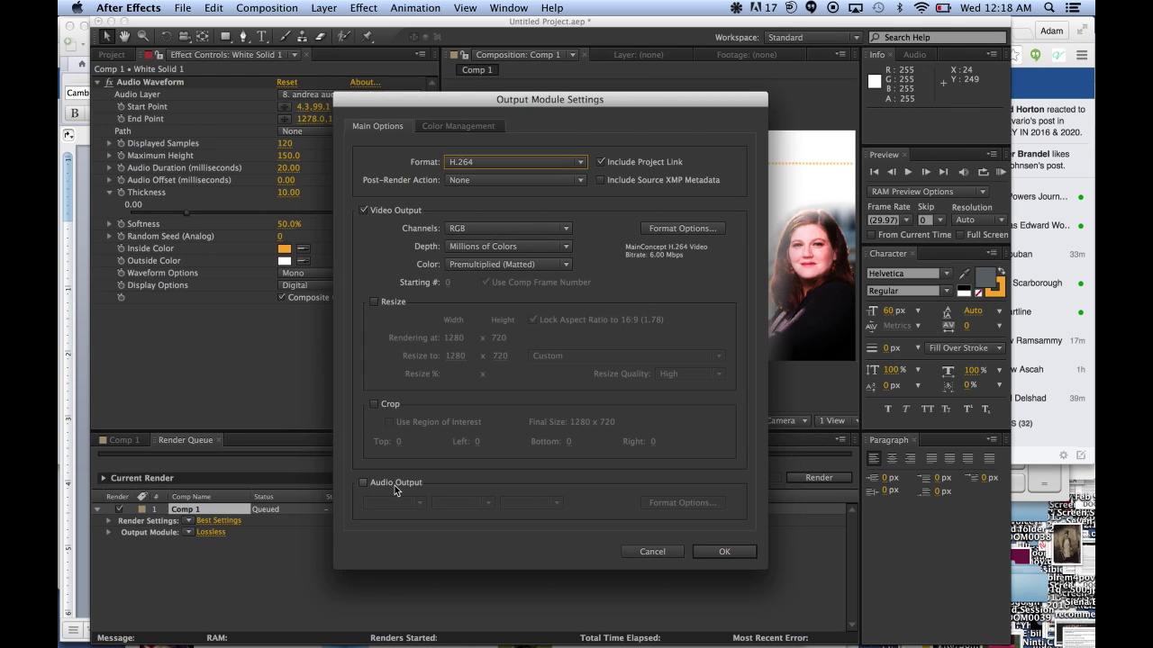
{"action": "left_click", "coordinate": [364, 485]}
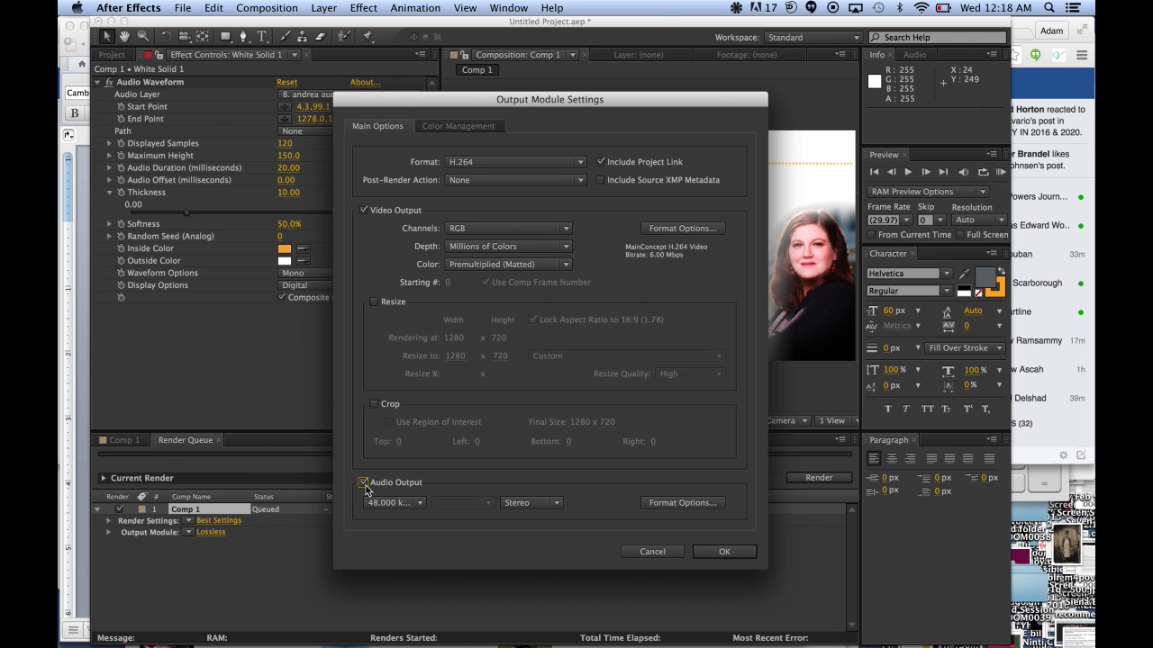
{"action": "left_click", "coordinate": [512, 504]}
{"action": "left_click", "coordinate": [517, 516]}
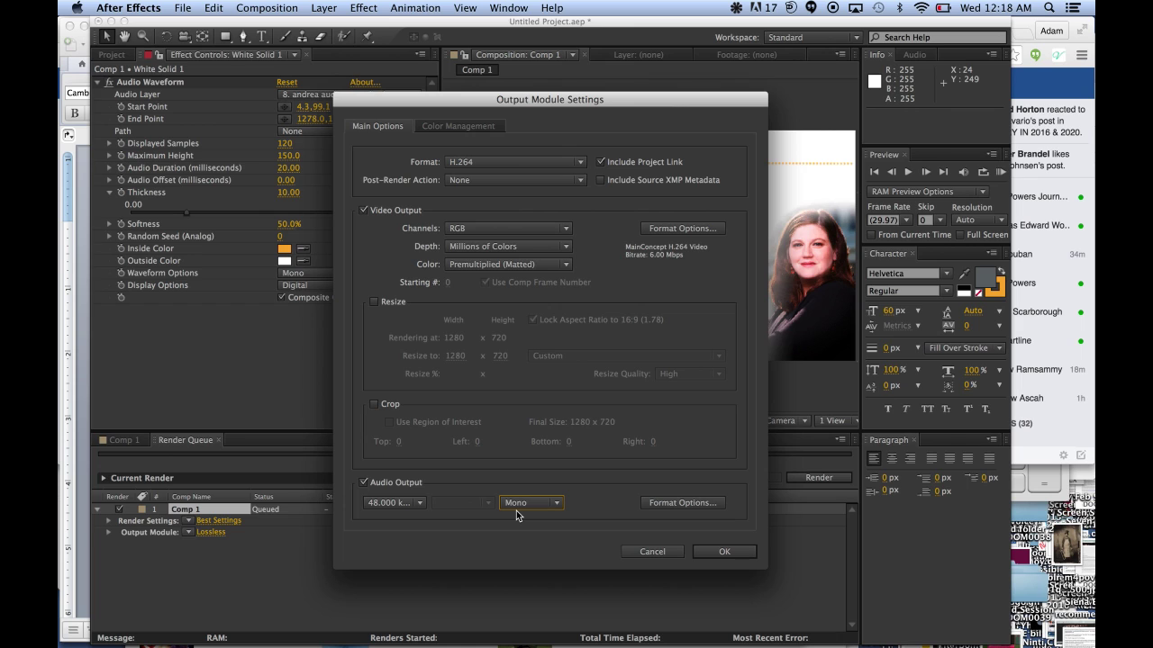
{"action": "left_click", "coordinate": [725, 552]}
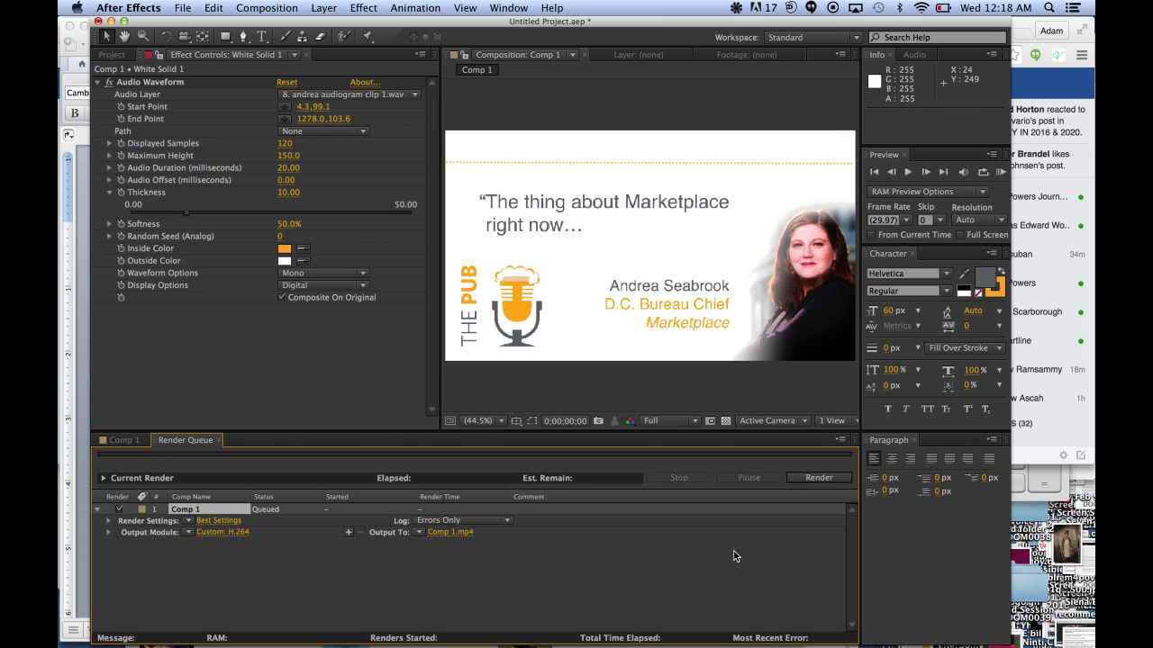
- Name the output 'andrea demo clip' on the Desktop and start rendering
{"action": "left_click", "coordinate": [443, 535]}
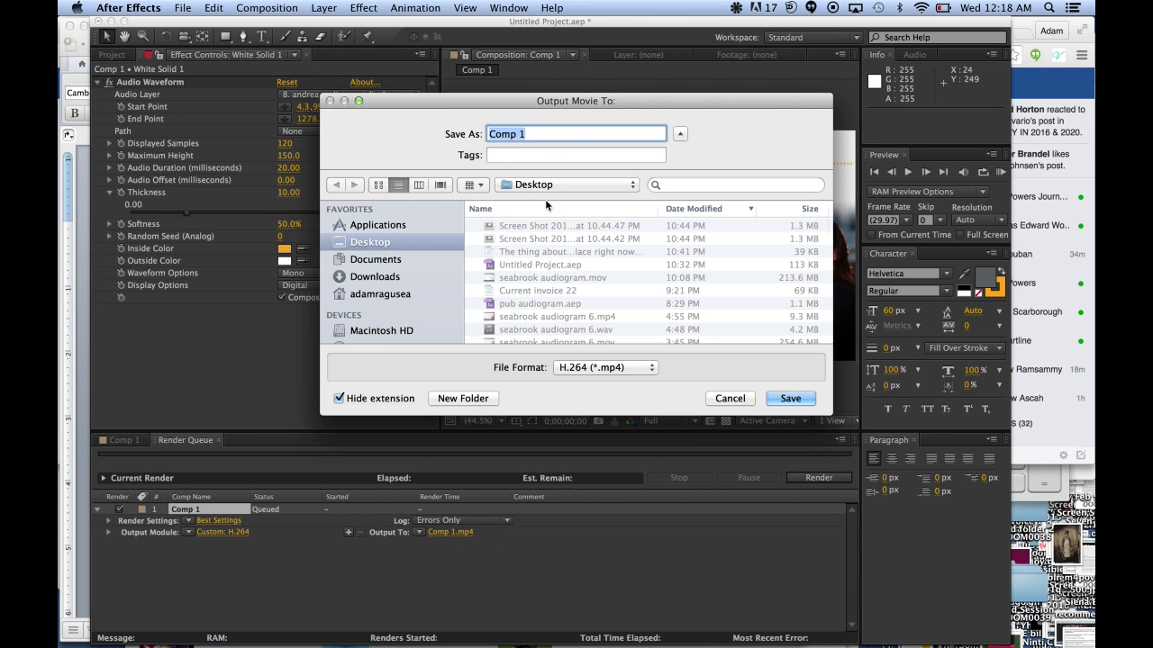
{"action": "type", "text": "andrea demo clip"}
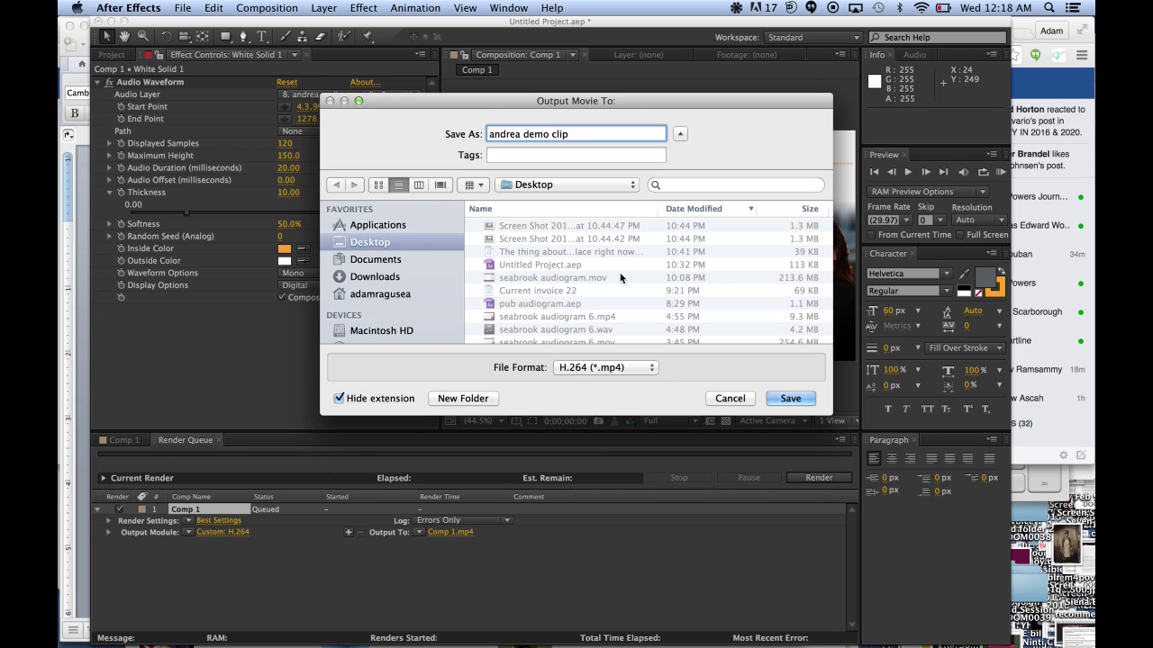
{"action": "left_click", "coordinate": [791, 398]}
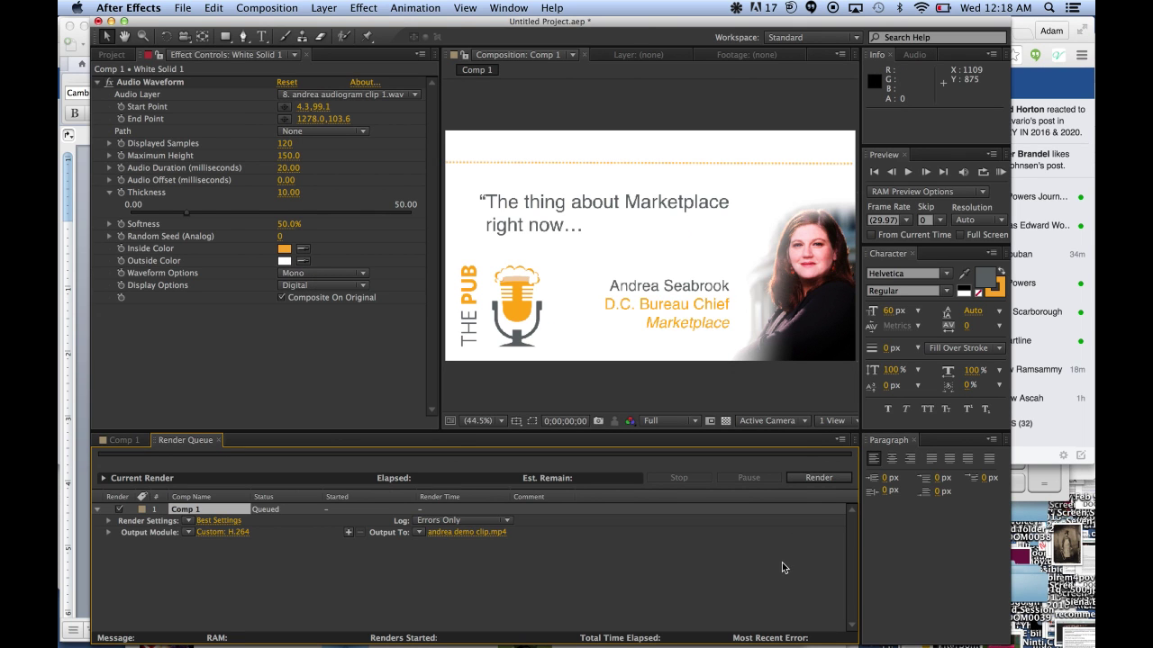
{"action": "left_click", "coordinate": [818, 478]}
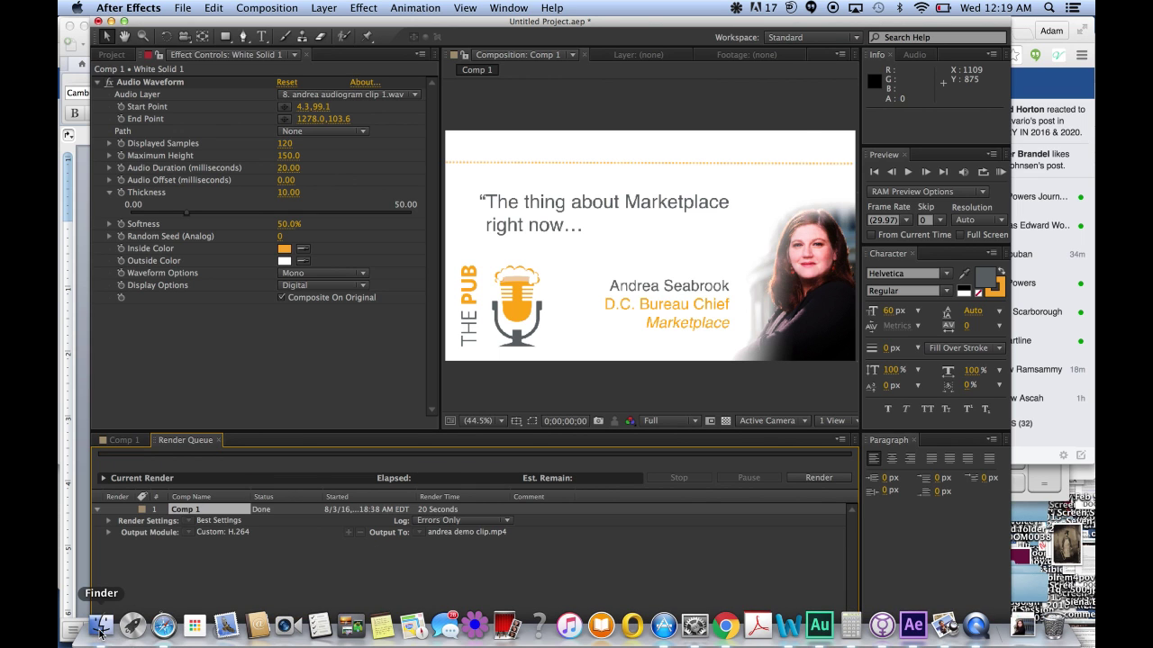
- Check the Desktop in Finder for the rendered andrea demo clip.mp4
{"action": "left_click", "coordinate": [101, 638]}
{"action": "left_click", "coordinate": [527, 156]}
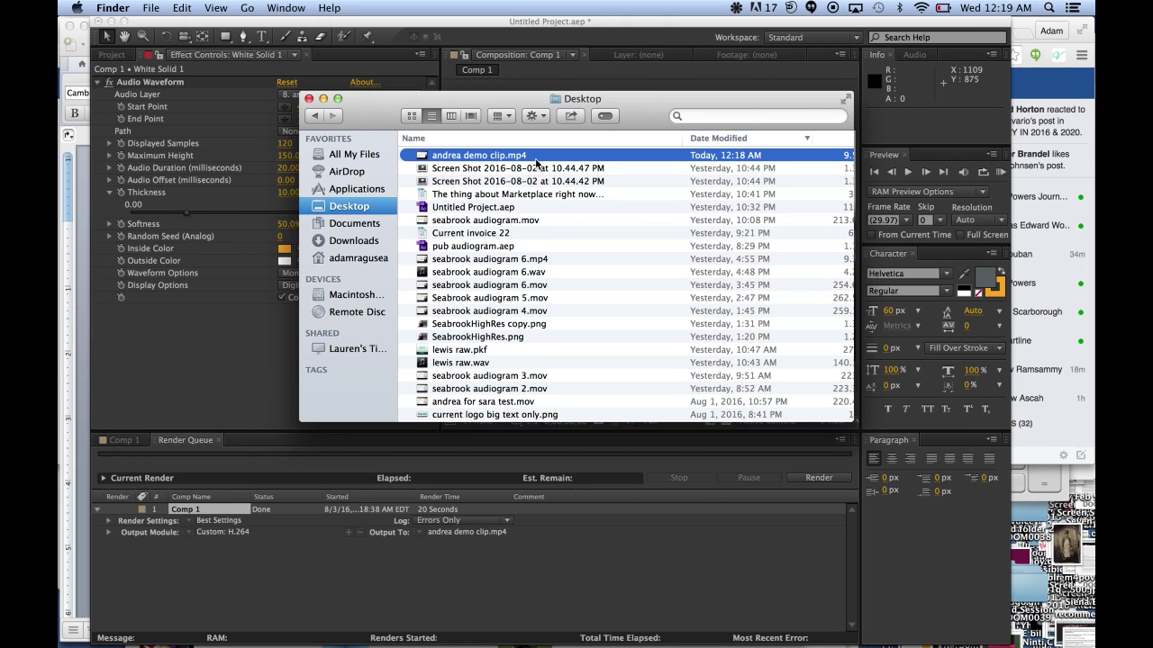
{"action": "left_click", "coordinate": [546, 37]}
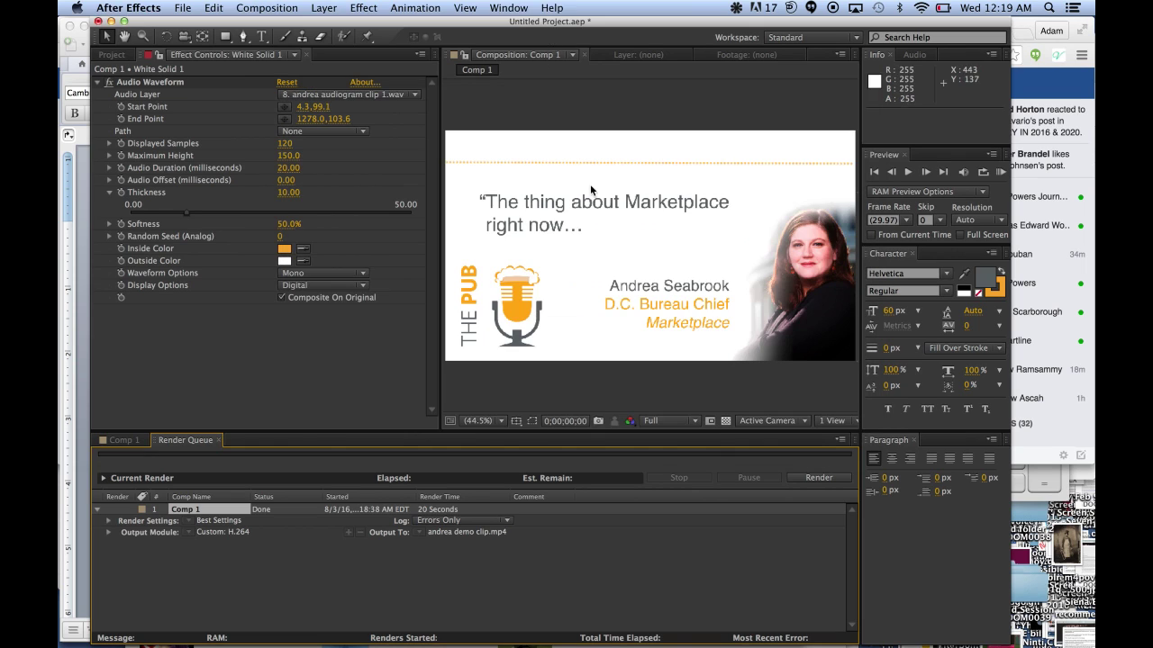
{"action": "left_click", "coordinate": [623, 311]}
{"action": "left_click", "coordinate": [557, 295]}
{"action": "left_click", "coordinate": [633, 317]}
{"action": "left_click", "coordinate": [651, 347]}
{"action": "left_click", "coordinate": [557, 382]}
{"action": "left_click", "coordinate": [503, 234]}
{"action": "left_click", "coordinate": [654, 164]}
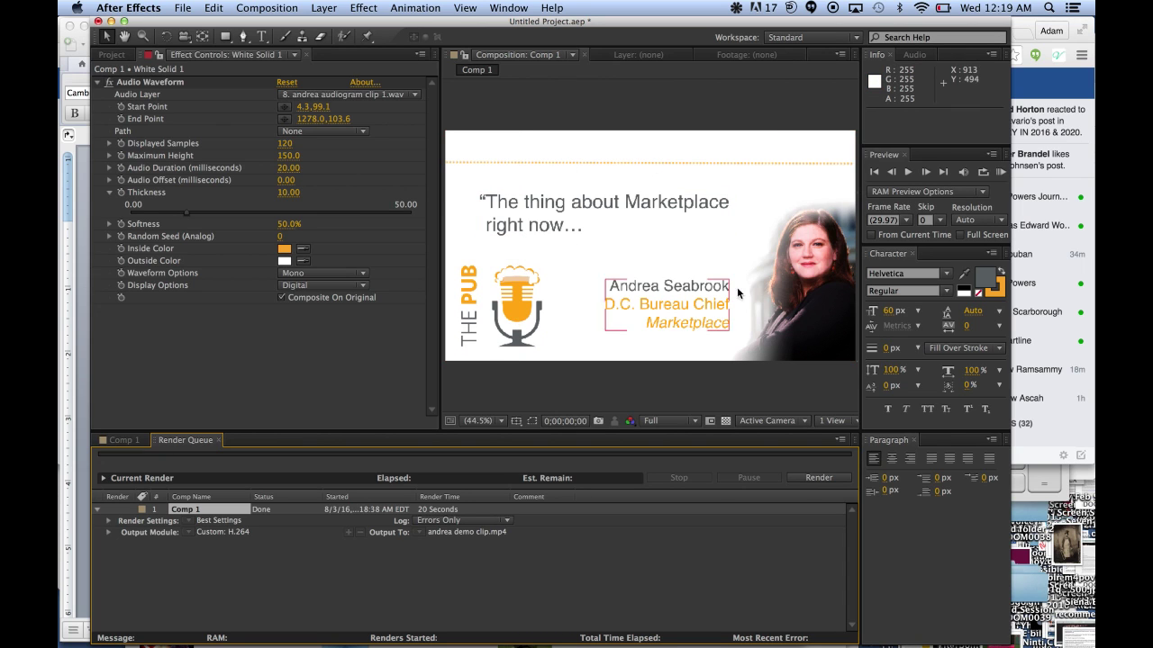